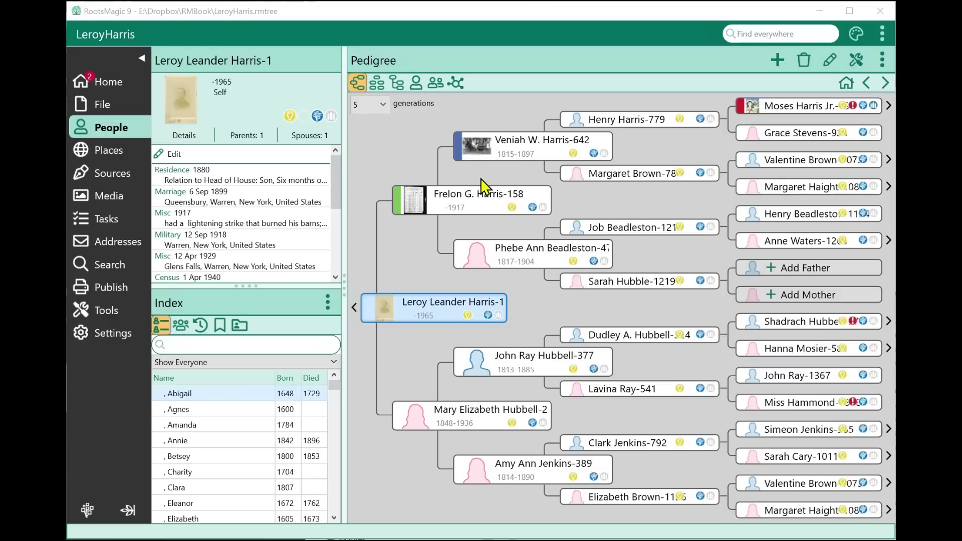
- Start a new association for the root person's paternal grandfather and set the association type to Friends
{"action": "left_click", "coordinate": [519, 153]}
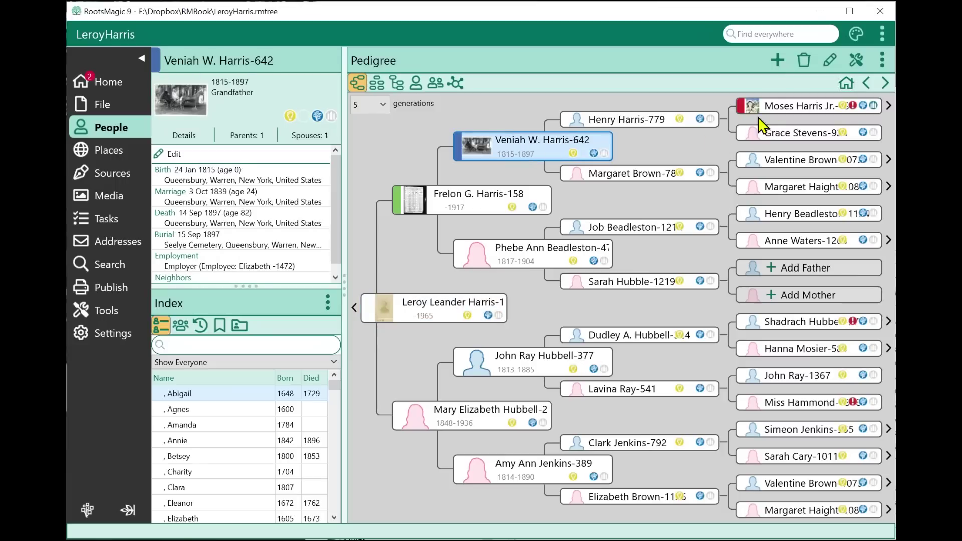
{"action": "left_click", "coordinate": [778, 61]}
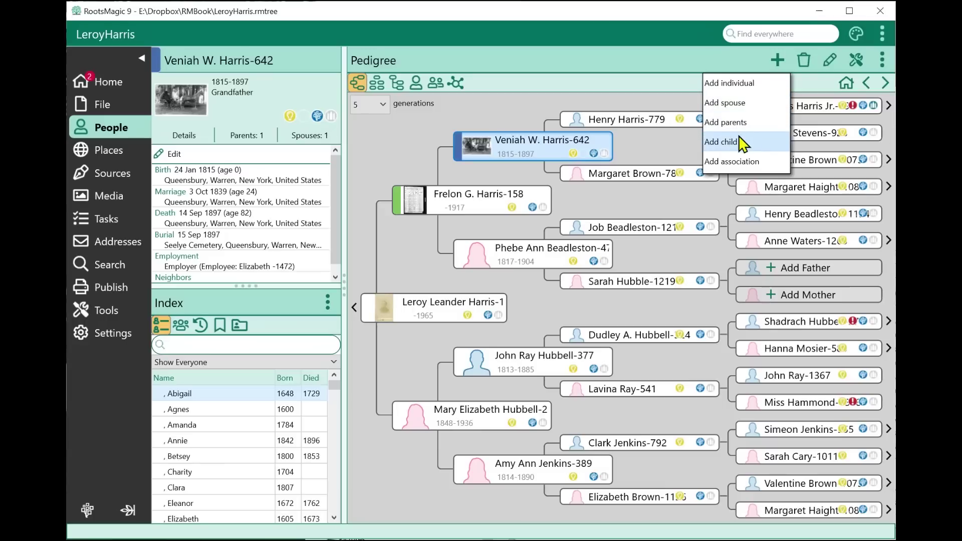
{"action": "left_click", "coordinate": [739, 171]}
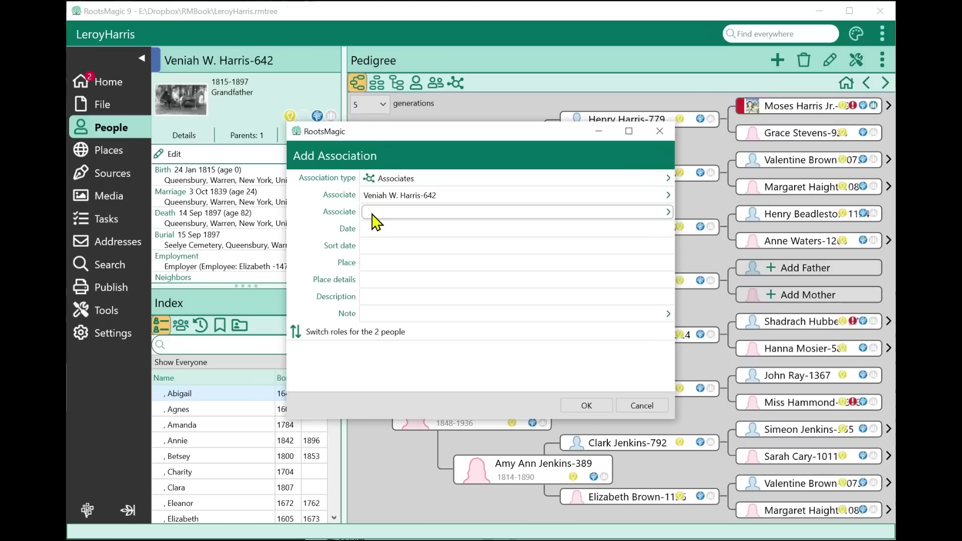
{"action": "left_click", "coordinate": [390, 180]}
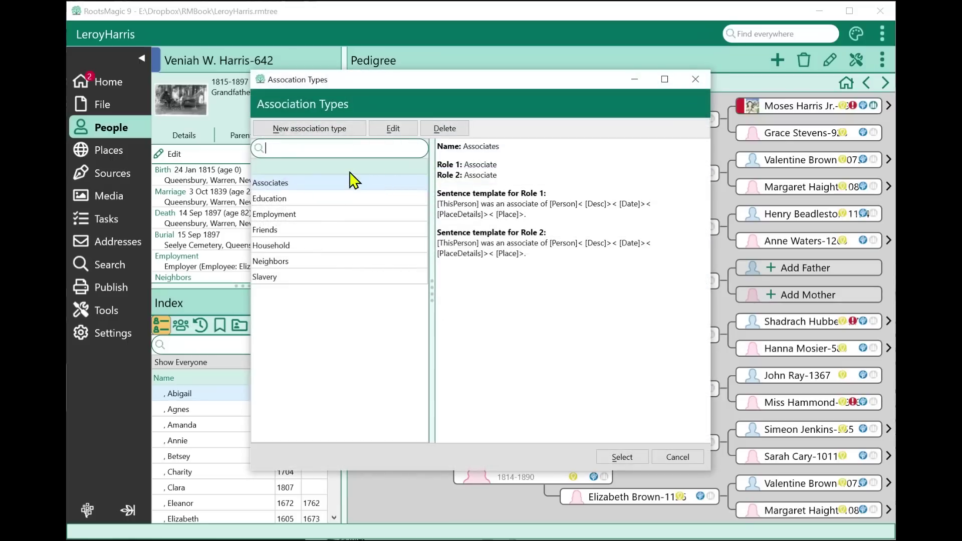
{"action": "left_click", "coordinate": [284, 232]}
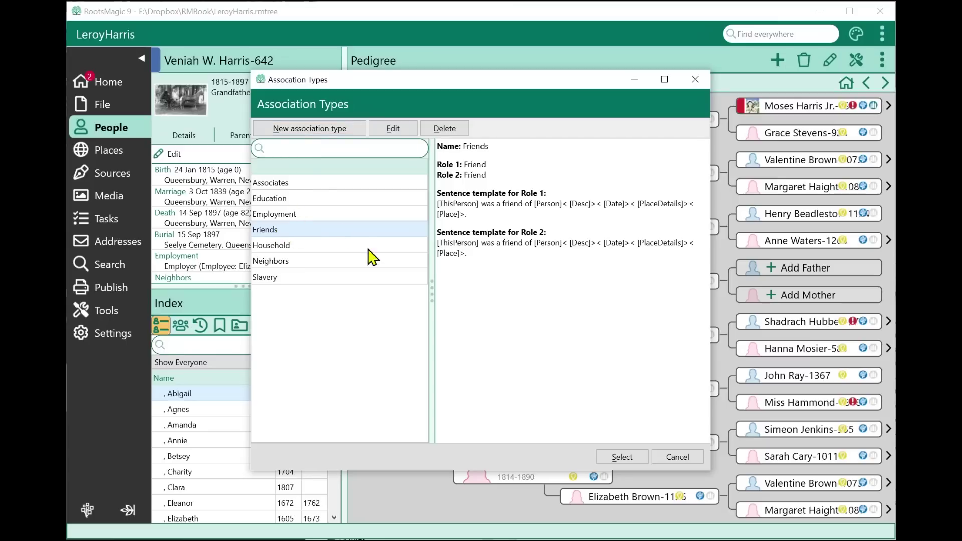
{"action": "left_click", "coordinate": [609, 458]}
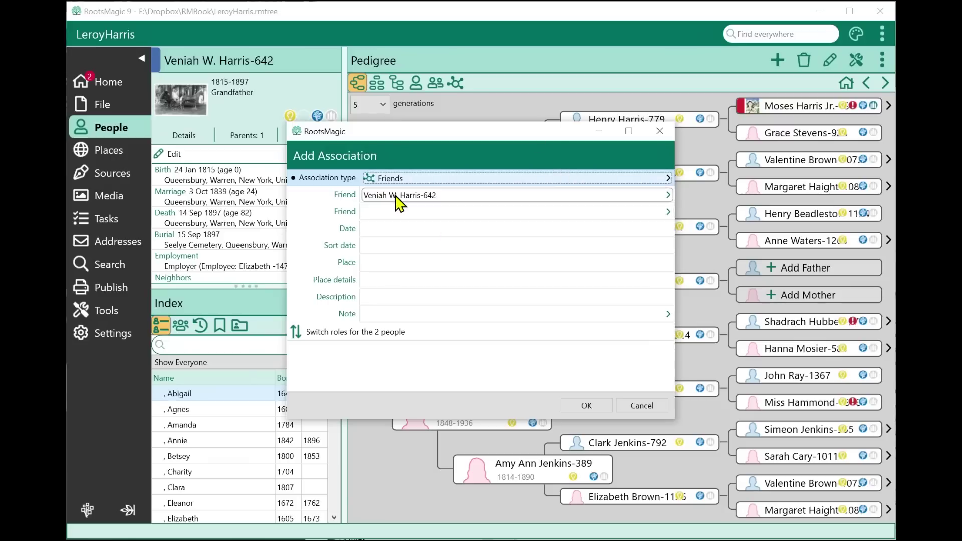
- Assign an existing person from the tree as the second friend and save the association without a date
{"action": "left_click", "coordinate": [394, 215]}
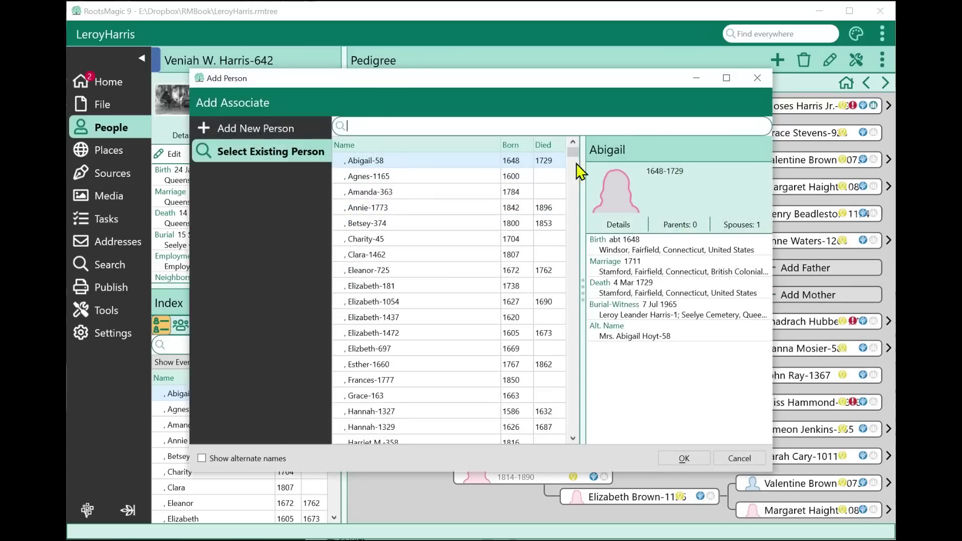
{"action": "left_click_drag", "start_coordinate": [573, 150], "coordinate": [573, 279]}
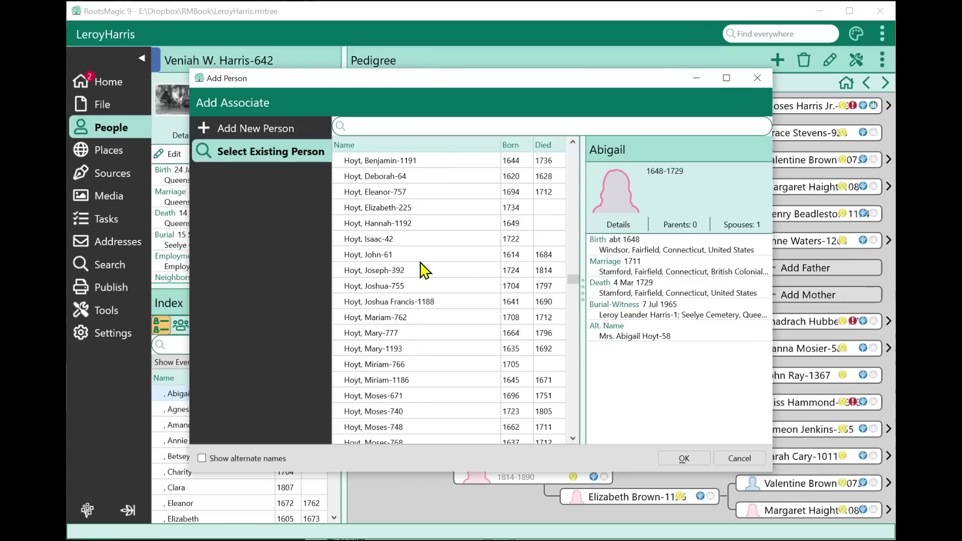
{"action": "left_click", "coordinate": [409, 223]}
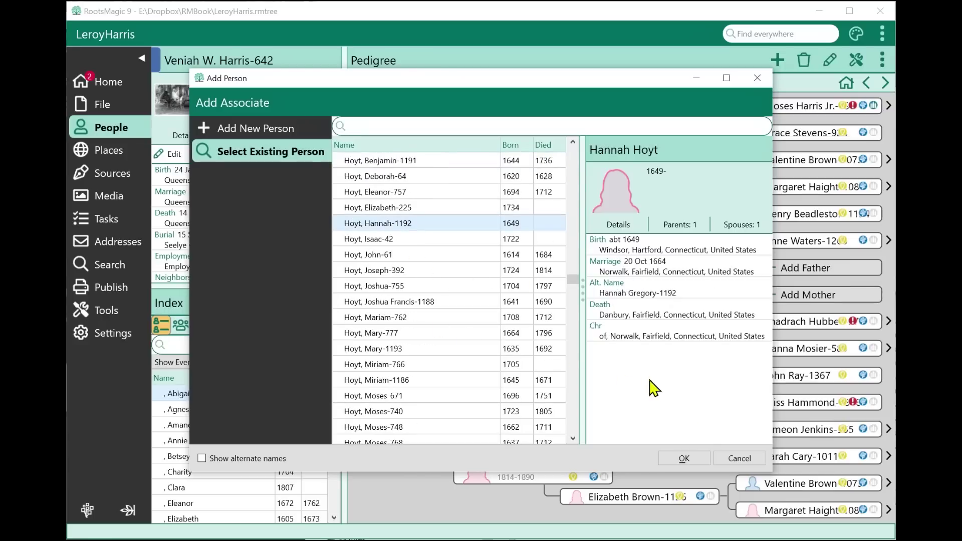
{"action": "left_click", "coordinate": [682, 458]}
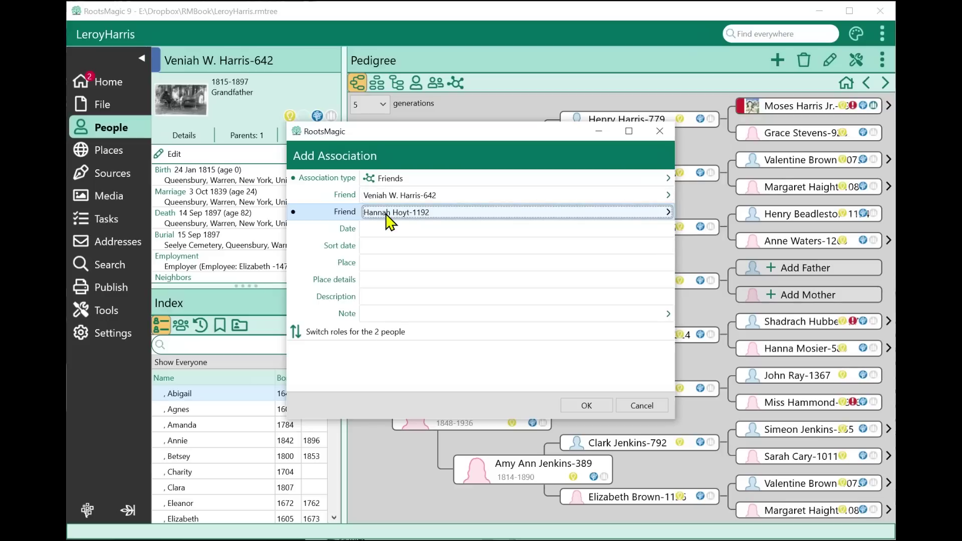
{"action": "left_click", "coordinate": [377, 228]}
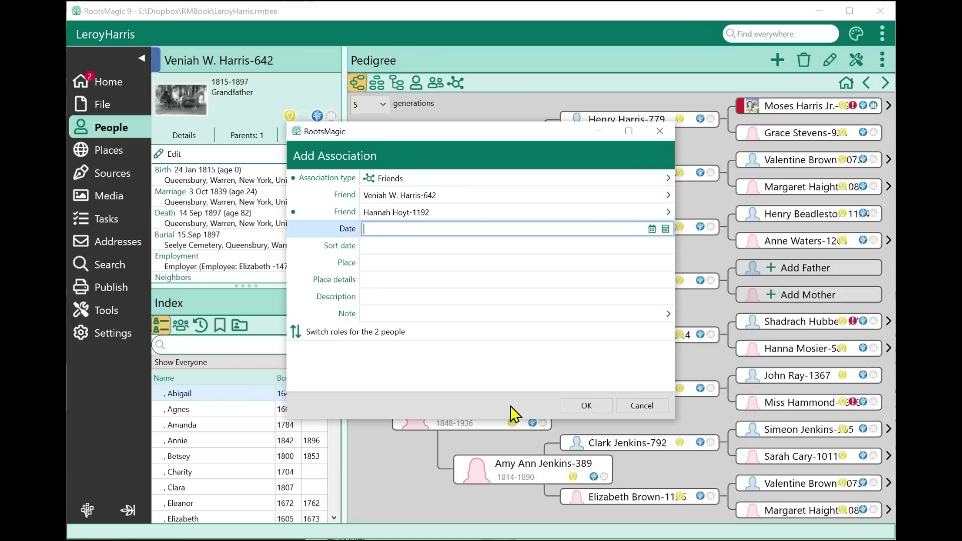
{"action": "left_click", "coordinate": [581, 404]}
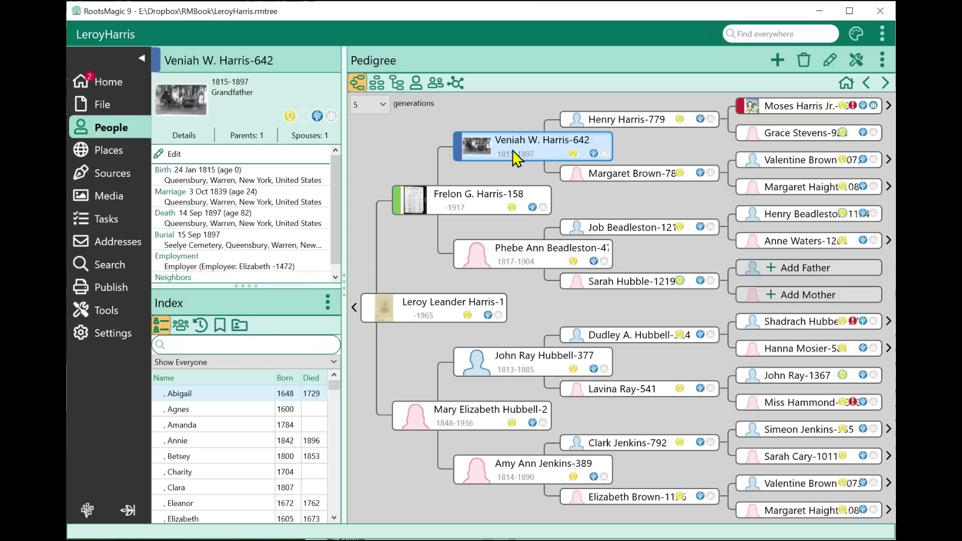
- View the tree's associations list and inspect the details of the Friends relationship without changing it
{"action": "left_click", "coordinate": [456, 84]}
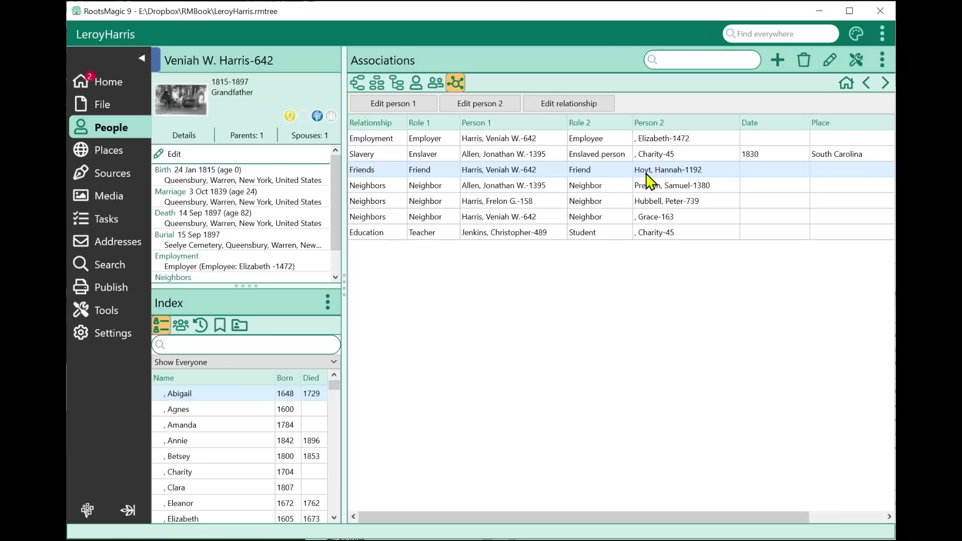
{"action": "left_click", "coordinate": [566, 104]}
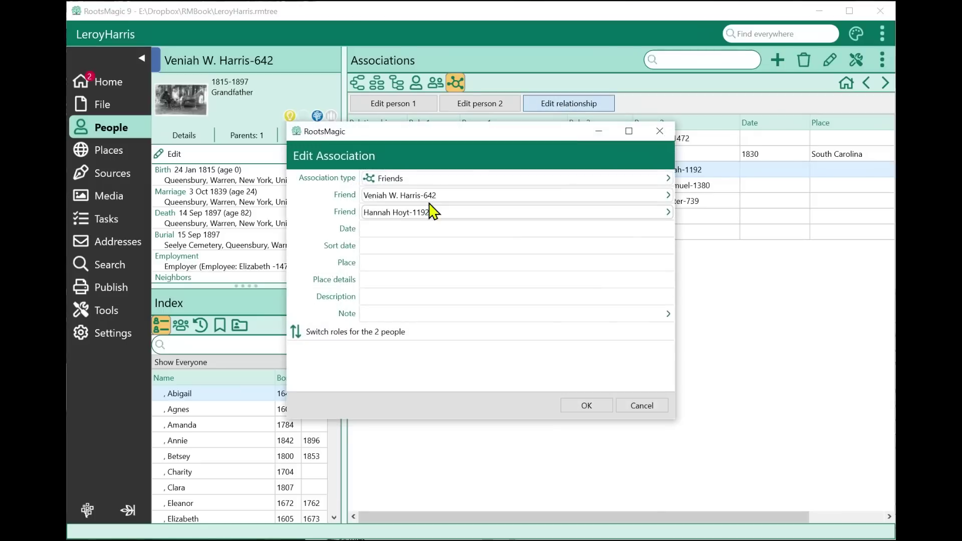
{"action": "left_click", "coordinate": [641, 407]}
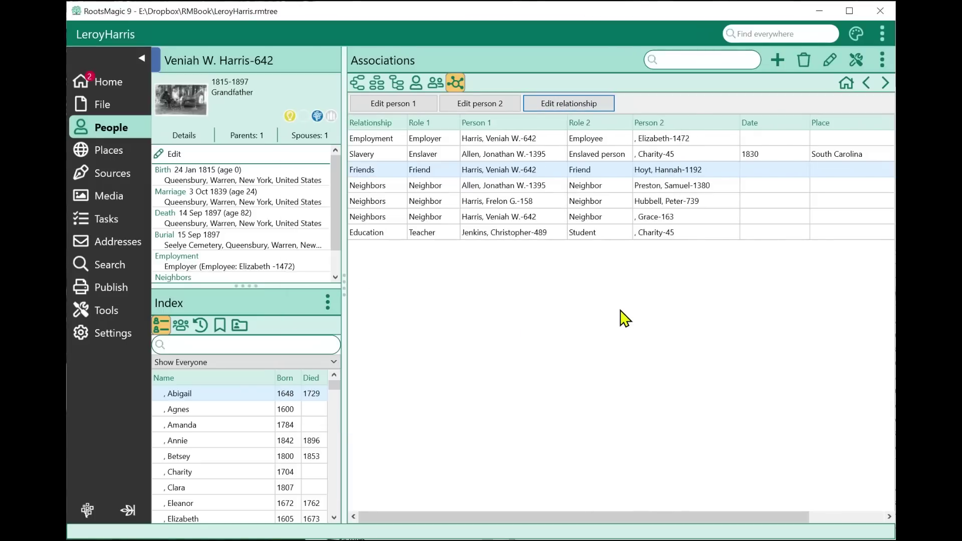
- Try switching the employer and employee roles in the Employment association, then switch them back and discard the edit
{"action": "left_click", "coordinate": [378, 140]}
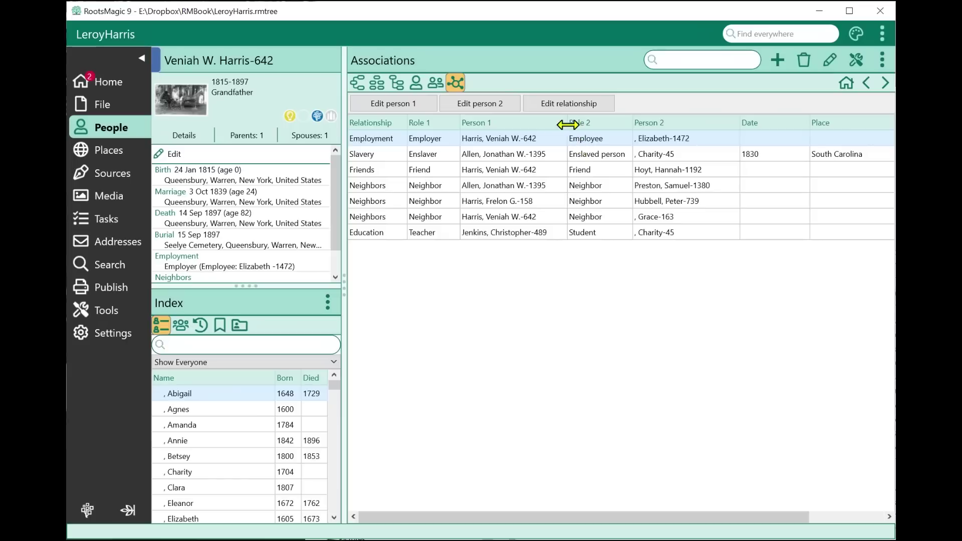
{"action": "left_click", "coordinate": [564, 104]}
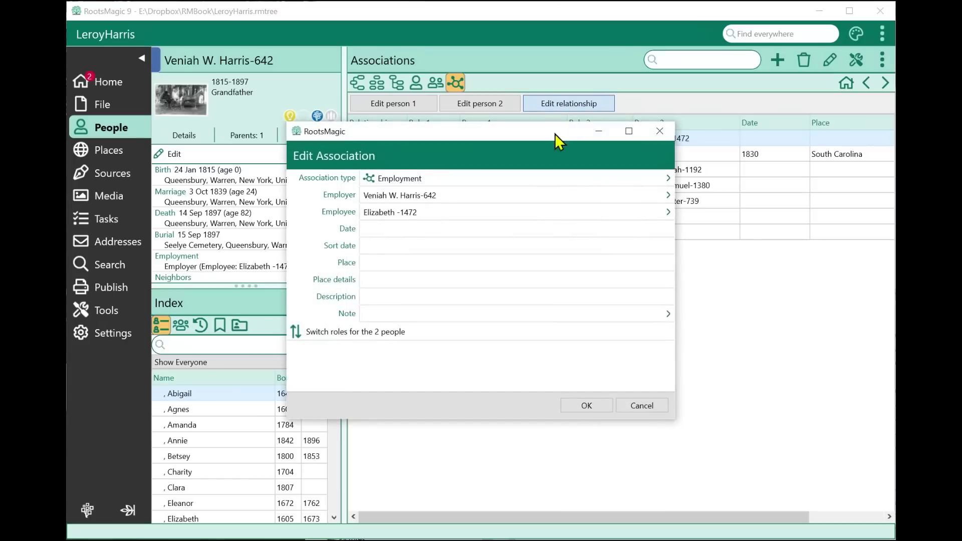
{"action": "left_click", "coordinate": [351, 338]}
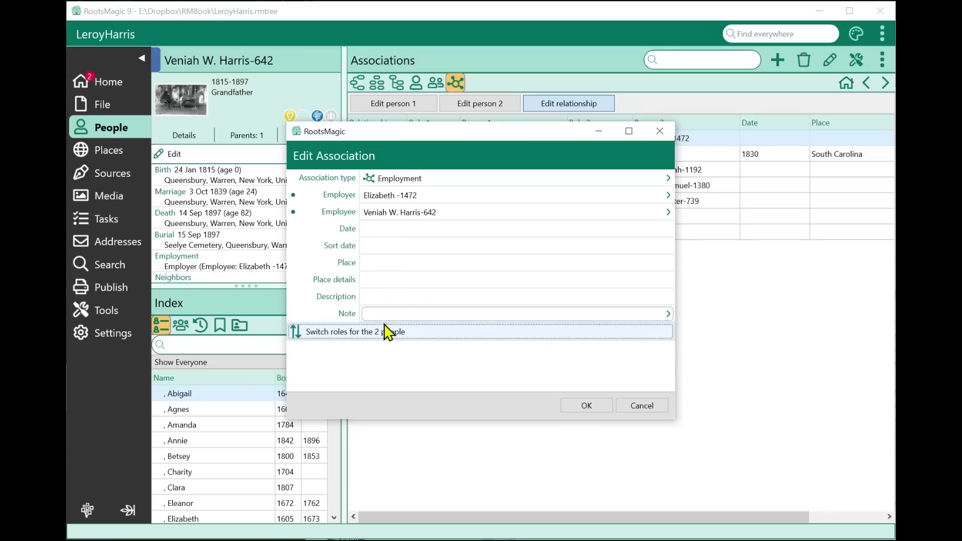
{"action": "left_click", "coordinate": [386, 343]}
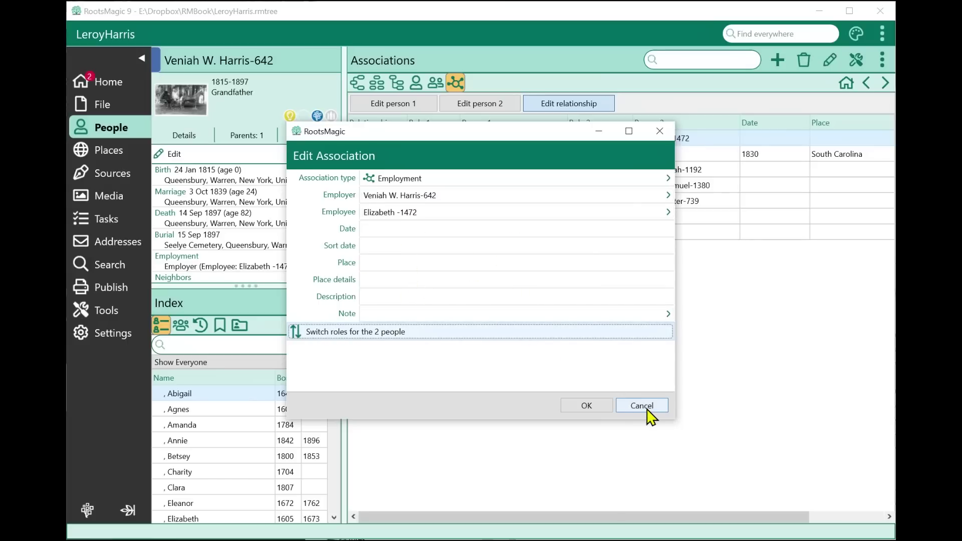
{"action": "left_click", "coordinate": [632, 405]}
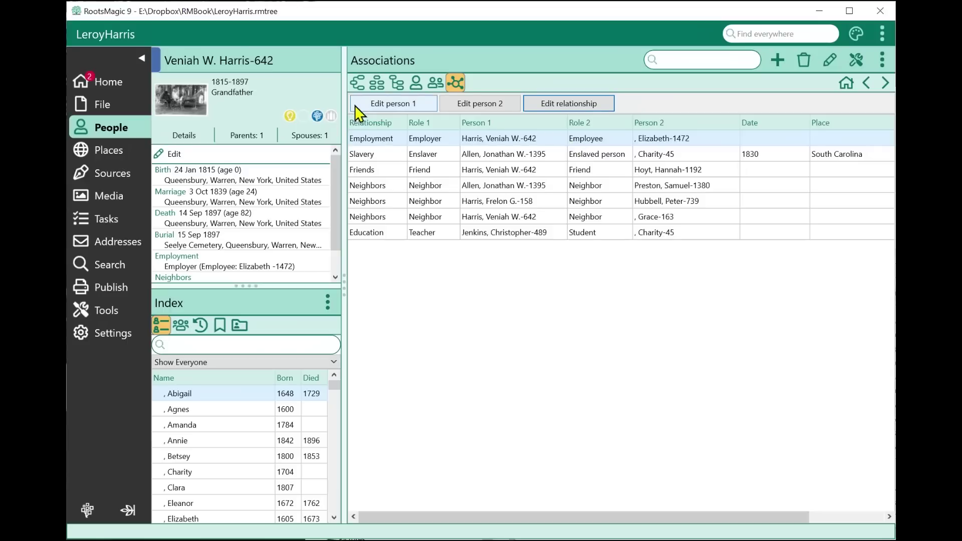
- Return to the pedigree, open the paternal grandfather's record and examine the generated sentences of his Neighbor and Employer associations
{"action": "left_click", "coordinate": [357, 85]}
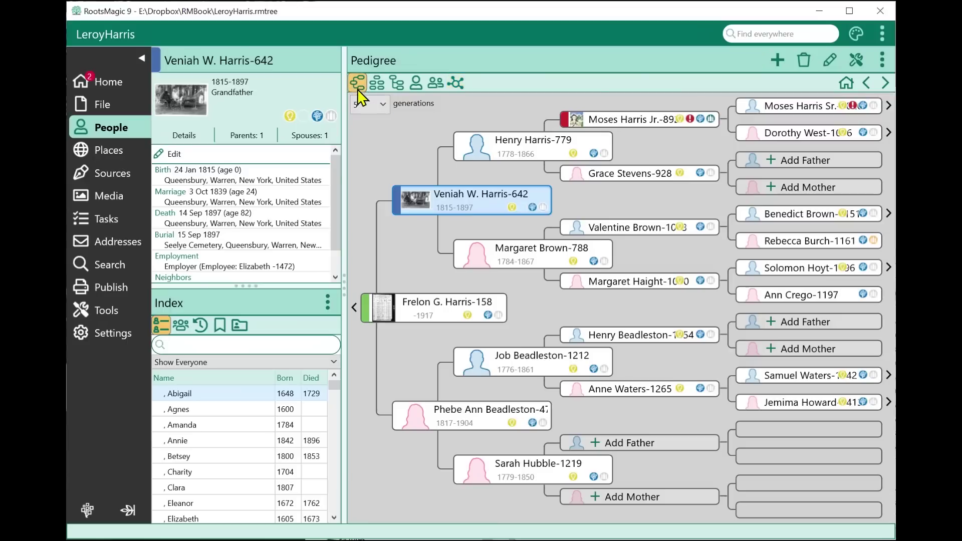
{"action": "double_click", "coordinate": [466, 201]}
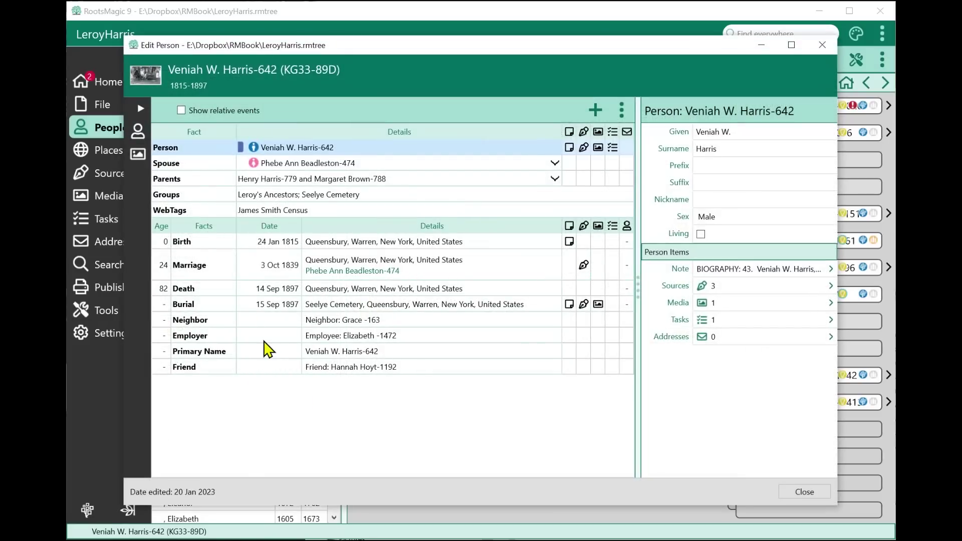
{"action": "left_click", "coordinate": [257, 320]}
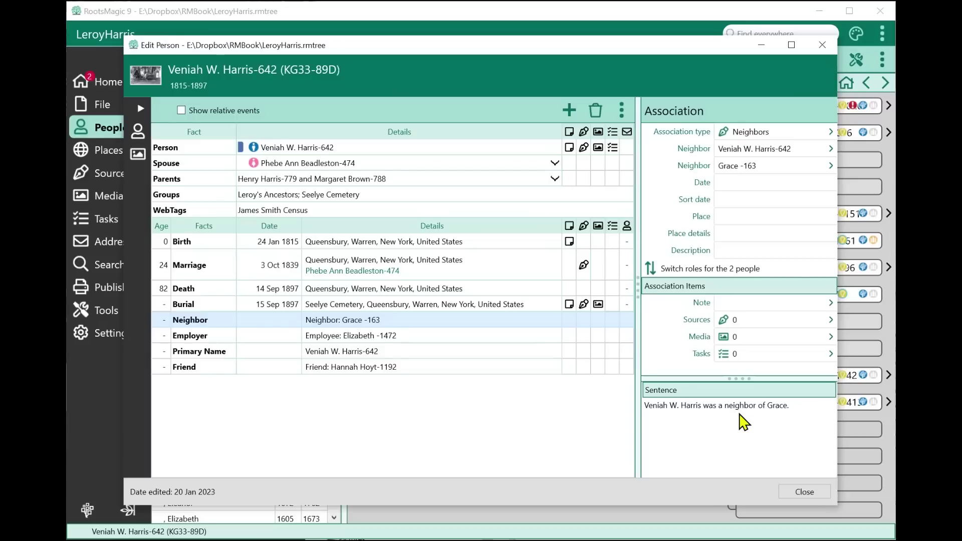
{"action": "left_click", "coordinate": [366, 336]}
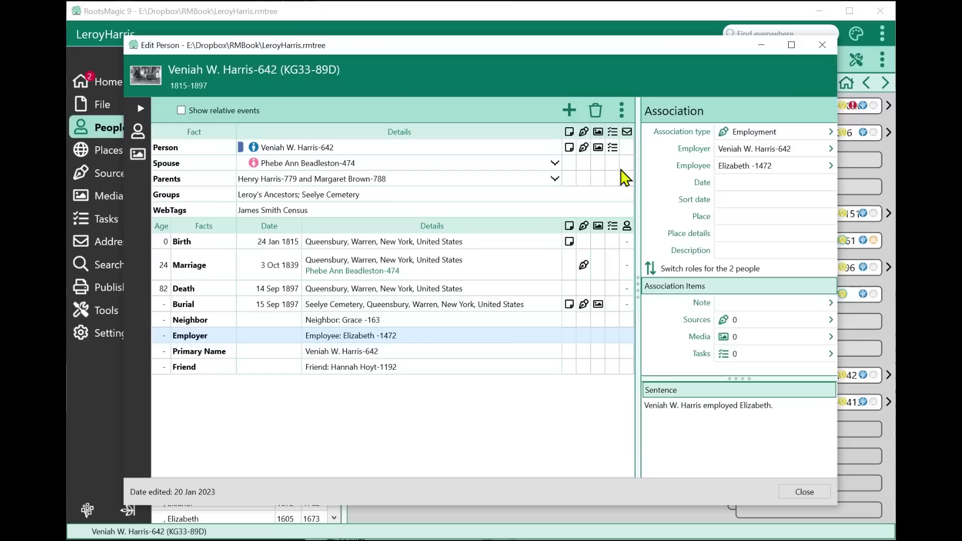
- View the fact types available for a new fact, cancel the selection and close the person's record
{"action": "left_click", "coordinate": [569, 110]}
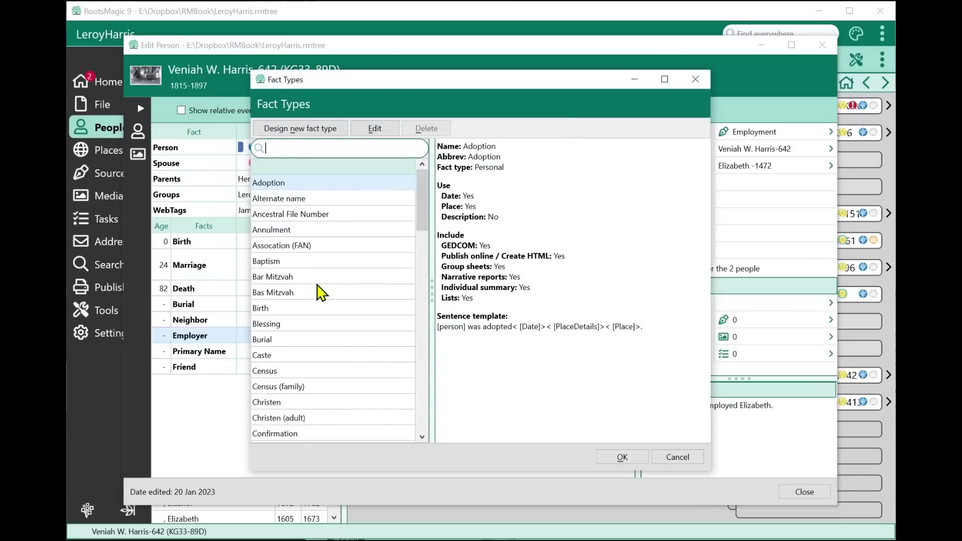
{"action": "left_click", "coordinate": [681, 462]}
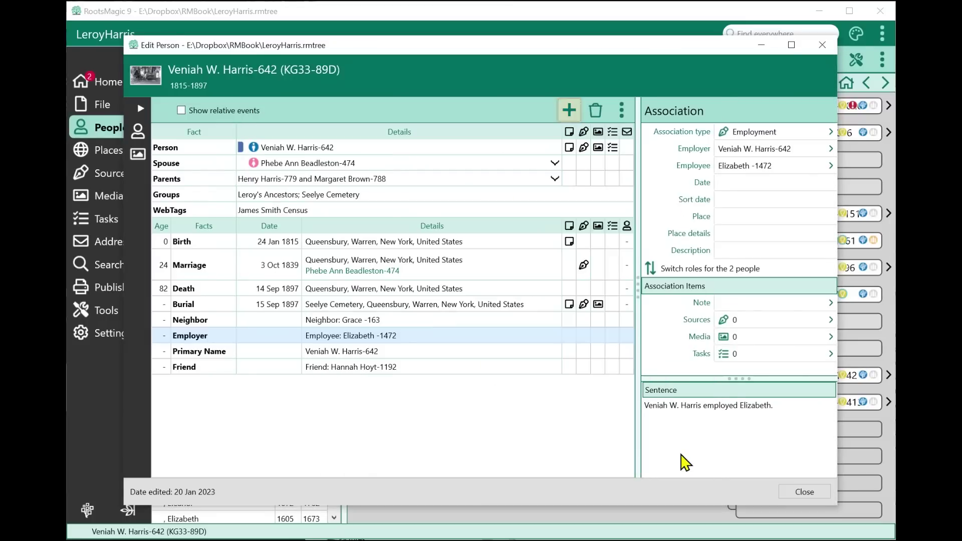
{"action": "left_click", "coordinate": [801, 493]}
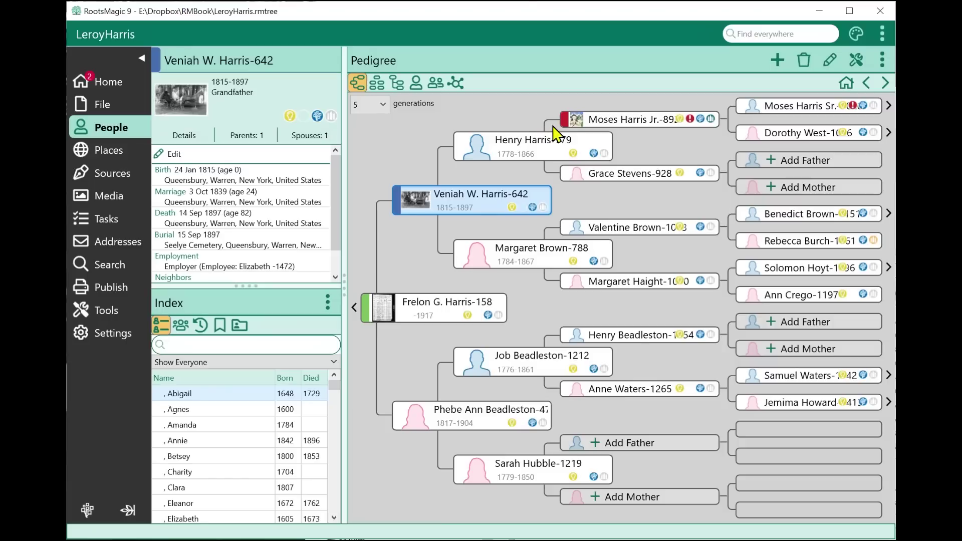
- Select the ancestor marked in red in the pedigree and open Color Coding for that person
{"action": "mouse_move", "coordinate": [565, 120]}
{"action": "mouse_move", "coordinate": [398, 204]}
{"action": "mouse_move", "coordinate": [364, 307]}
{"action": "left_click", "coordinate": [564, 117]}
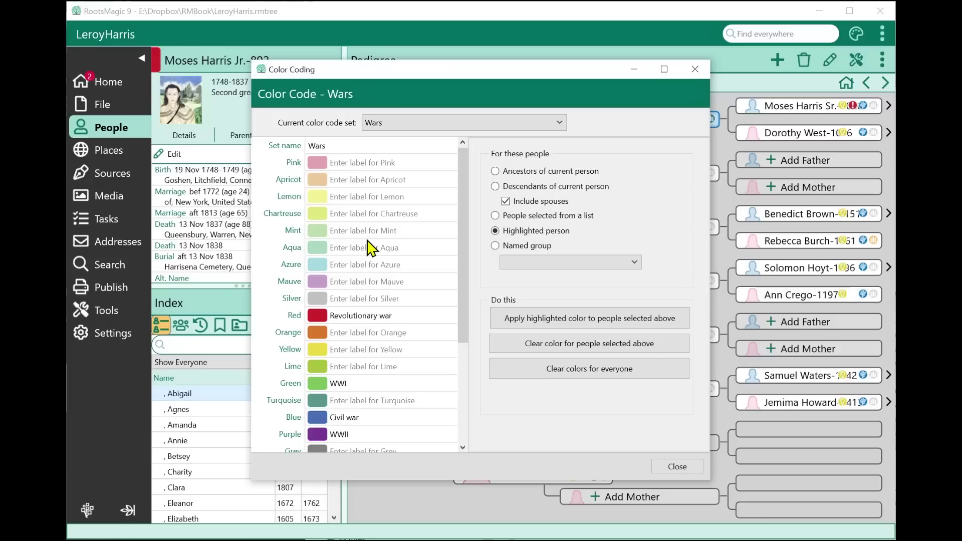
- Examine the set name, color labels and apply or clear options of the Wars color code set
{"action": "left_click", "coordinate": [331, 146]}
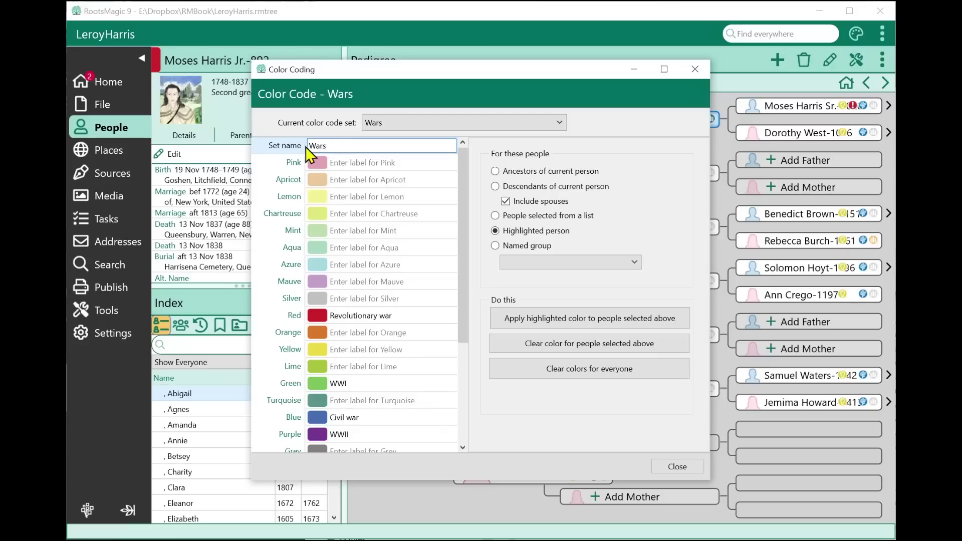
{"action": "left_click", "coordinate": [341, 164]}
{"action": "left_click", "coordinate": [344, 179]}
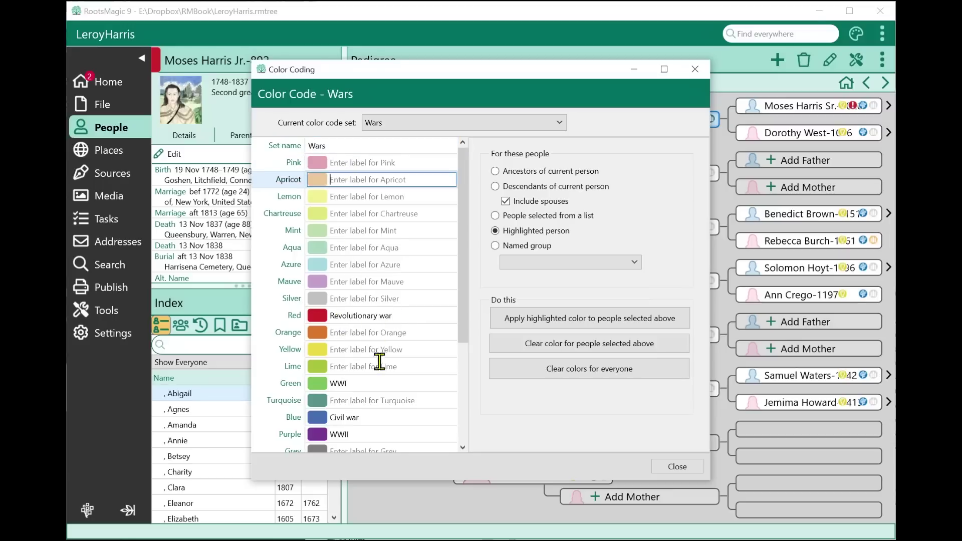
{"action": "left_click", "coordinate": [374, 383]}
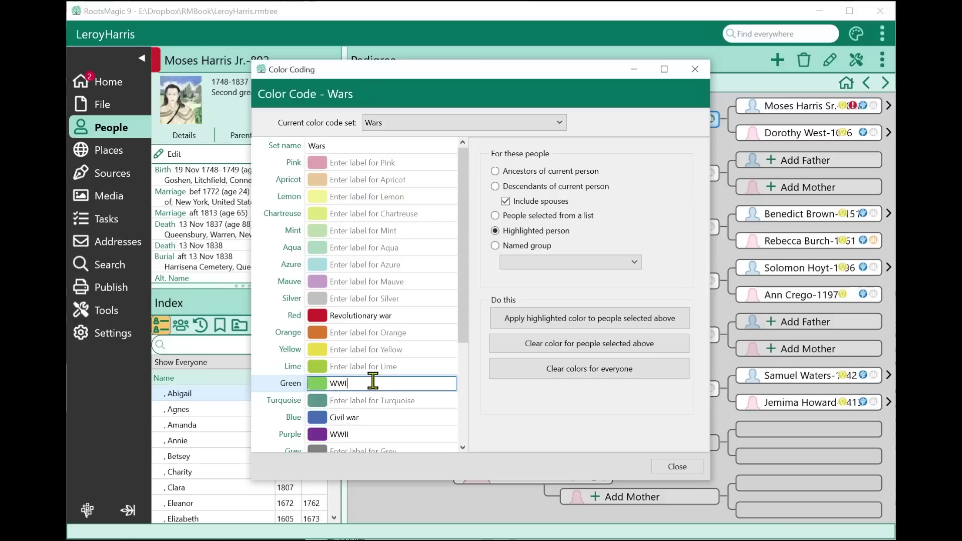
{"action": "left_click", "coordinate": [377, 420]}
{"action": "left_click", "coordinate": [380, 431]}
{"action": "scroll", "coordinate": [408, 370], "scroll_direction": "down", "scroll_amount": 3}
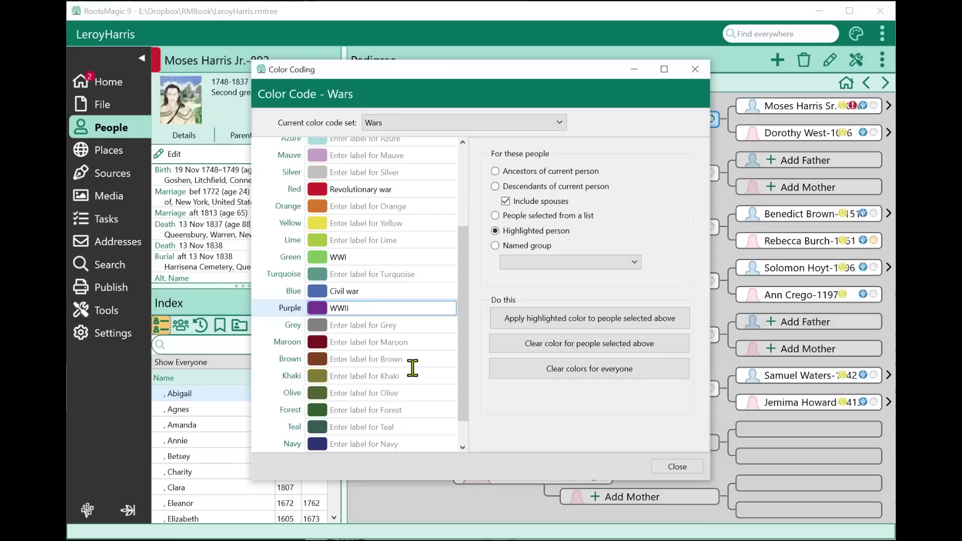
{"action": "scroll", "coordinate": [407, 370], "scroll_direction": "up", "scroll_amount": 3}
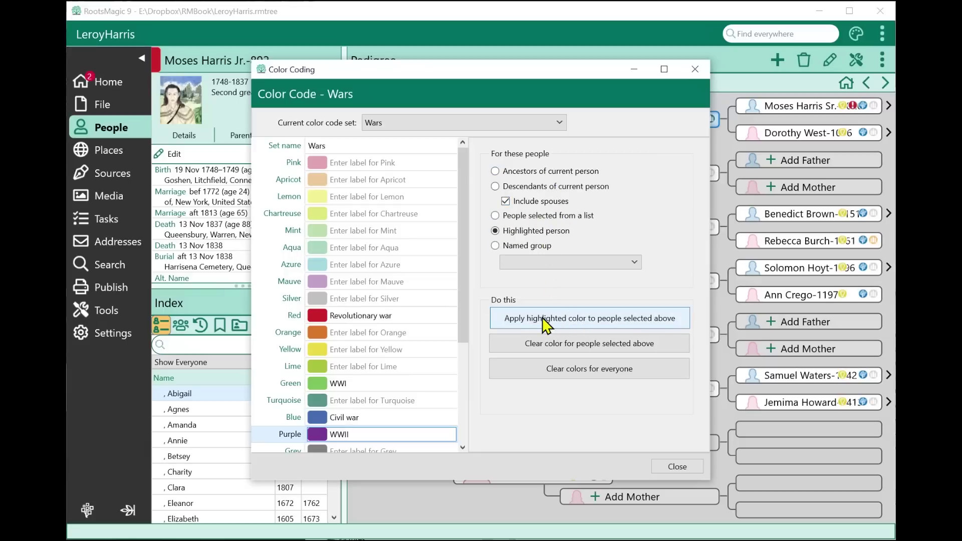
{"action": "left_click", "coordinate": [284, 285]}
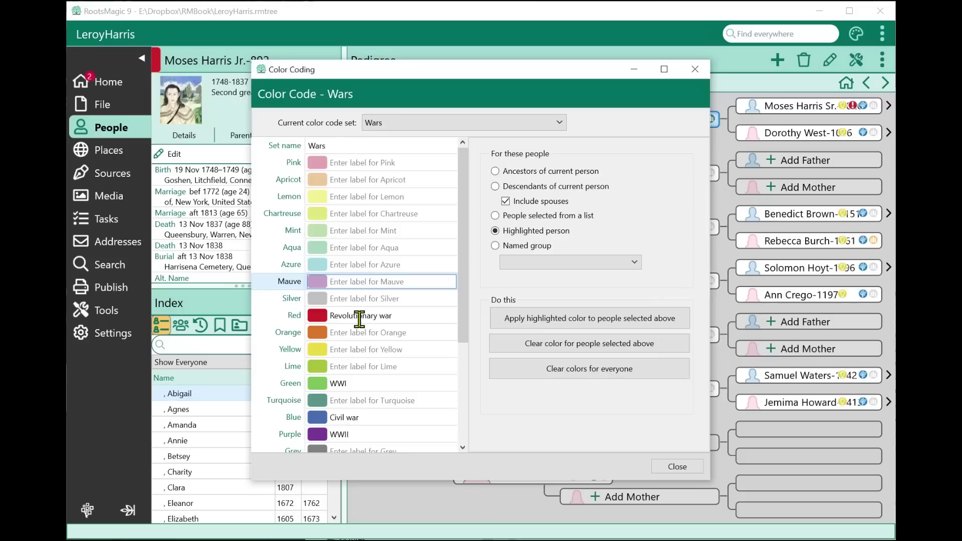
- Switch the current color code set to Ancestor lines, review its grandparent labels and close Color Coding
{"action": "left_click", "coordinate": [407, 126]}
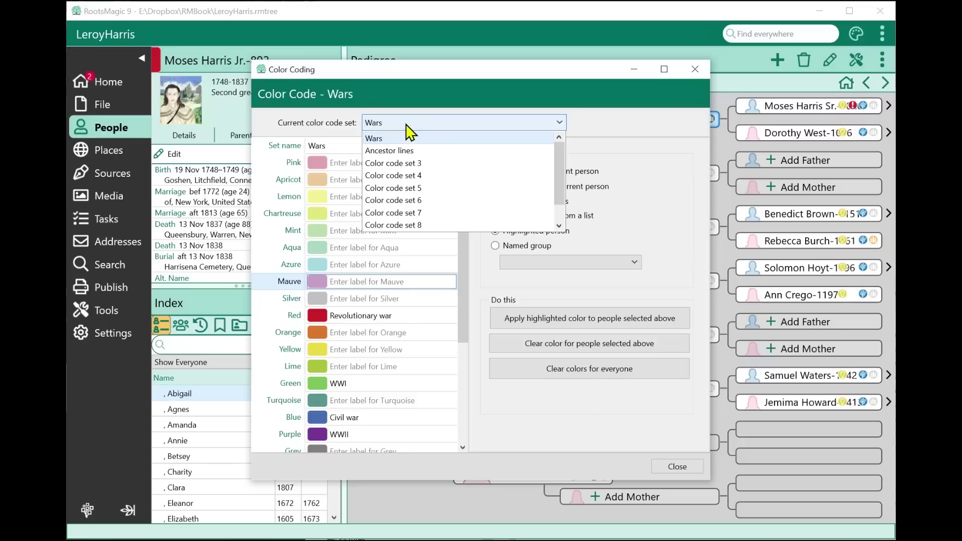
{"action": "scroll", "coordinate": [412, 184], "scroll_direction": "down", "scroll_amount": 1}
{"action": "scroll", "coordinate": [410, 188], "scroll_direction": "up", "scroll_amount": 1}
{"action": "left_click", "coordinate": [396, 151]}
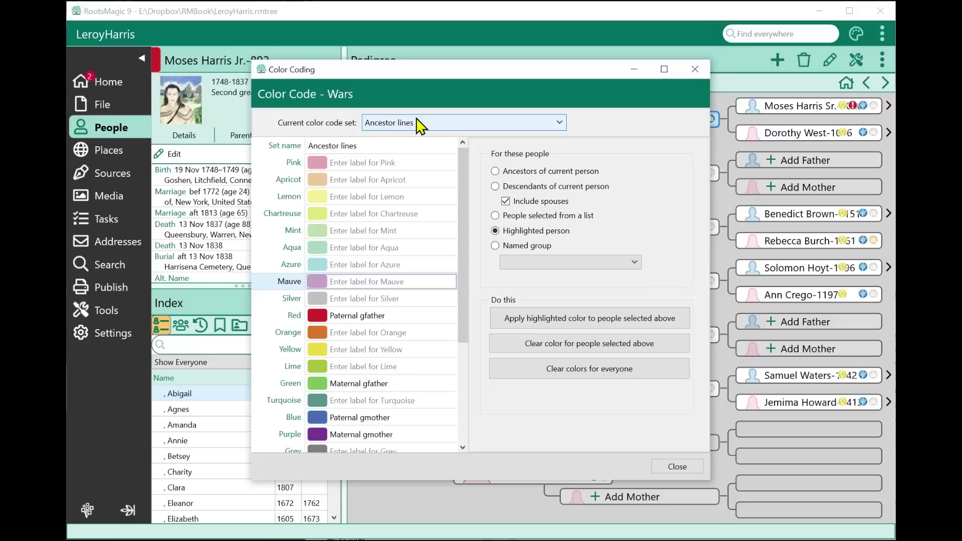
{"action": "left_click", "coordinate": [359, 317]}
{"action": "left_click", "coordinate": [361, 384]}
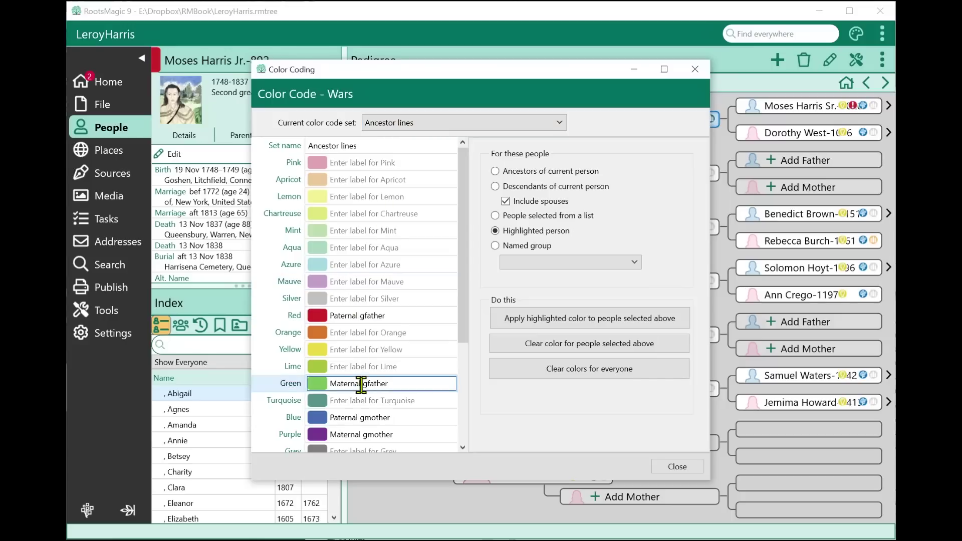
{"action": "left_click", "coordinate": [371, 417]}
{"action": "left_click", "coordinate": [372, 434]}
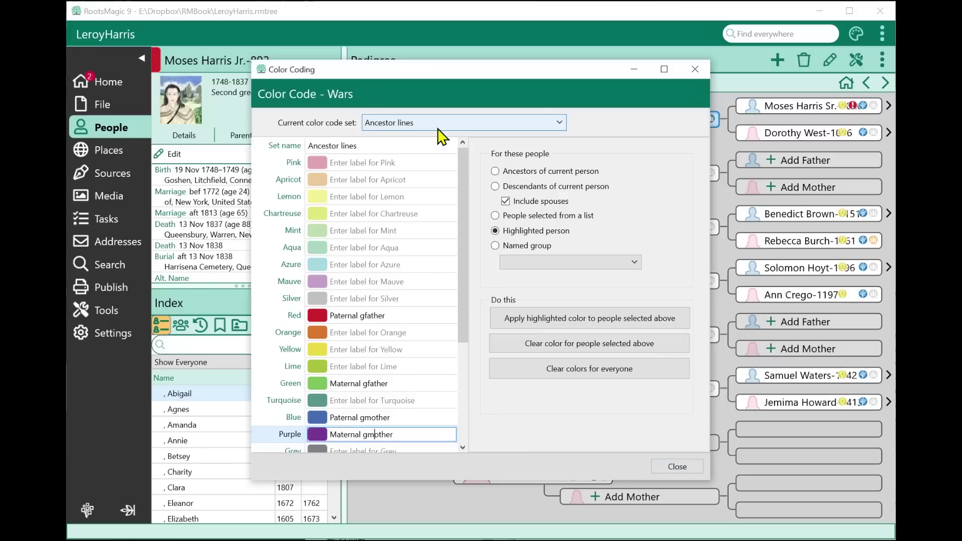
{"action": "left_click", "coordinate": [669, 465]}
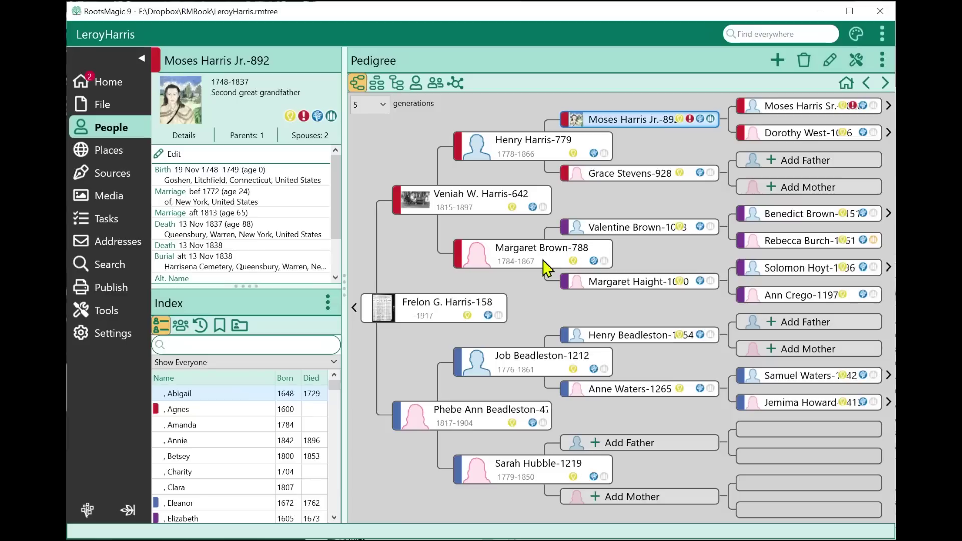
- Examine which Ancestor lines labels the red, purple and blue markers in the pedigree stand for
{"action": "mouse_move", "coordinate": [458, 149]}
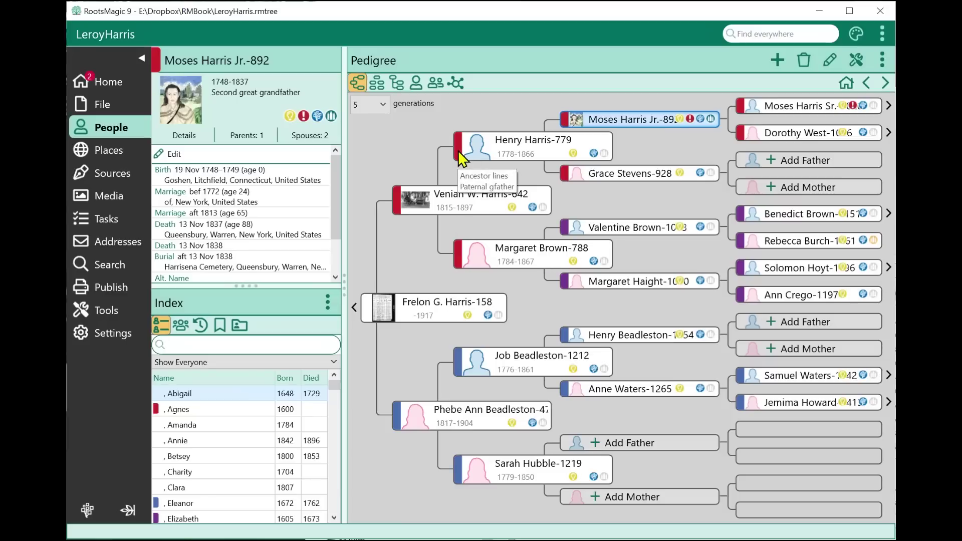
{"action": "mouse_move", "coordinate": [567, 341]}
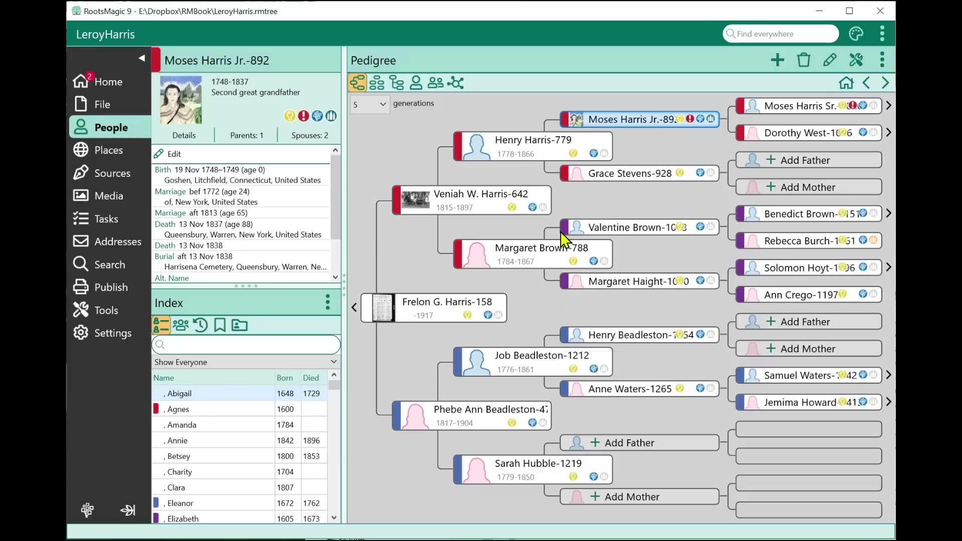
{"action": "mouse_move", "coordinate": [567, 232]}
{"action": "mouse_move", "coordinate": [459, 471]}
- Reopen Color Coding from the selected ancestor, switch to Color code set 3, look at its name and label fields, and close it
{"action": "left_click", "coordinate": [567, 119]}
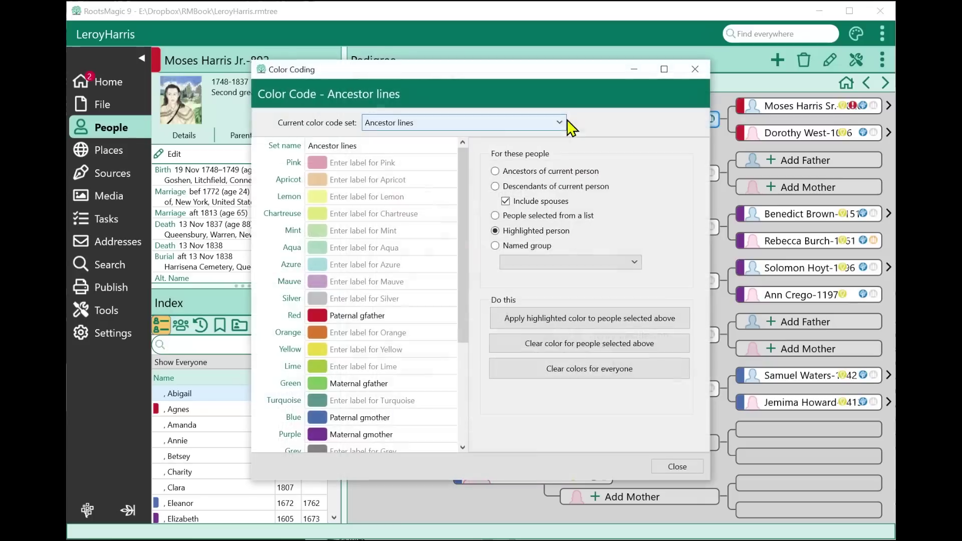
{"action": "left_click", "coordinate": [411, 124]}
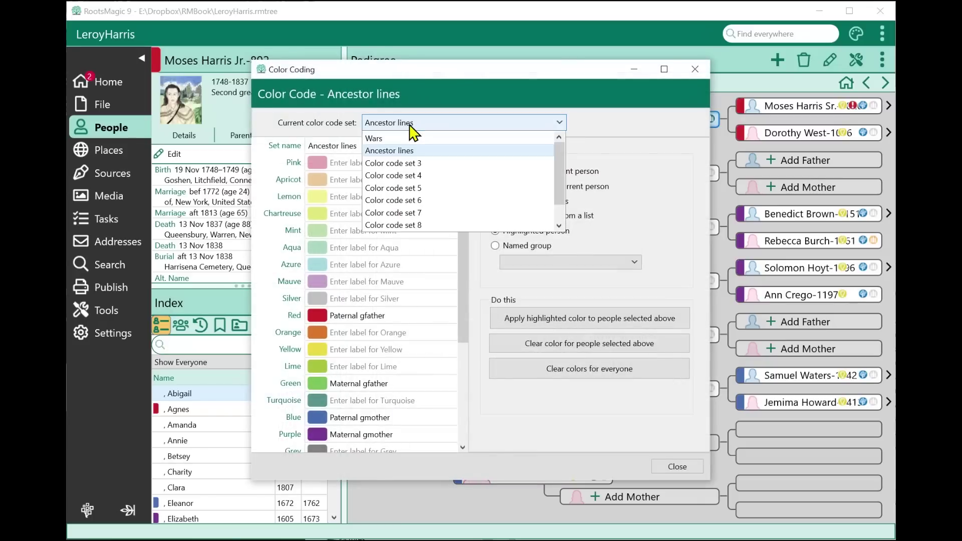
{"action": "left_click", "coordinate": [417, 164]}
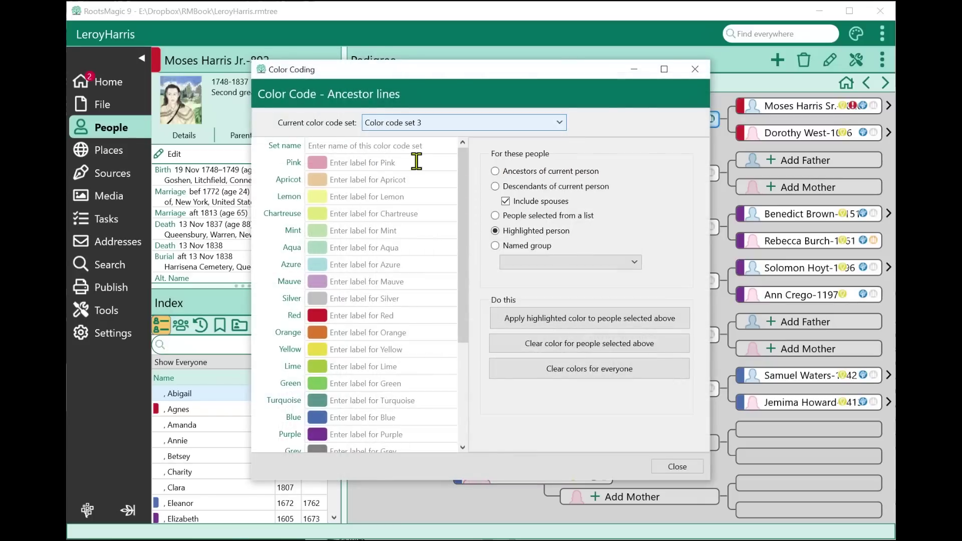
{"action": "left_click", "coordinate": [340, 148]}
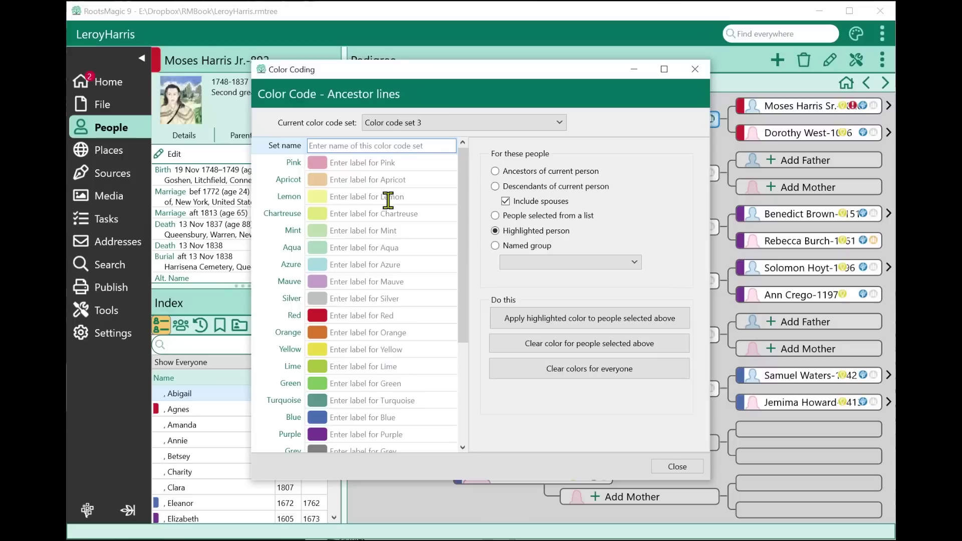
{"action": "left_click", "coordinate": [368, 197]}
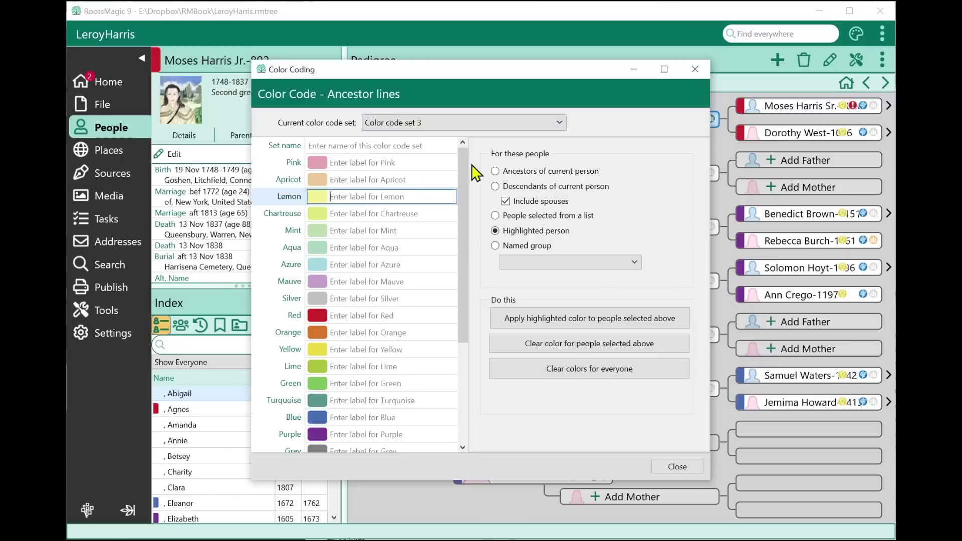
{"action": "left_click", "coordinate": [679, 466]}
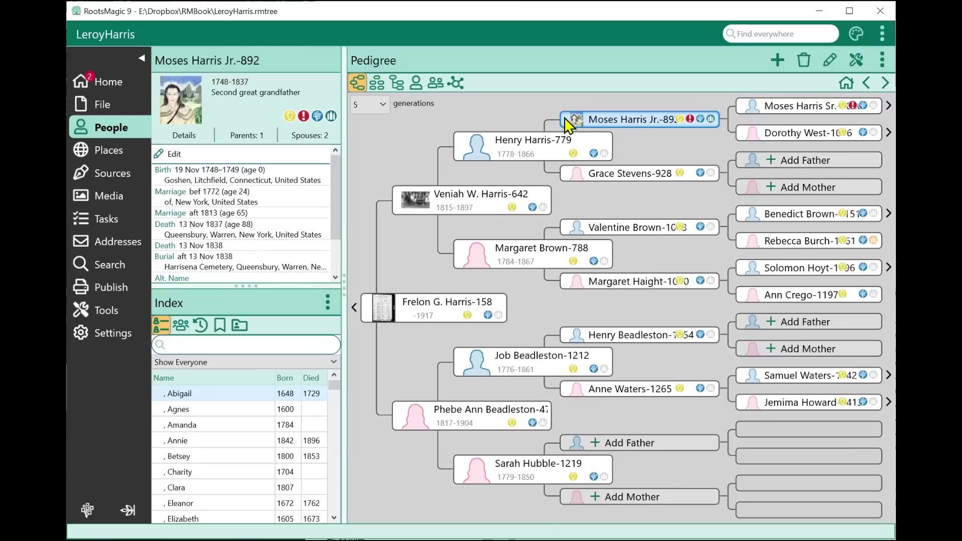
- Set the current color code set back to Ancestor lines in Color Coding and return to the pedigree
{"action": "key", "text": "ctrl+k"}
{"action": "left_click", "coordinate": [393, 123]}
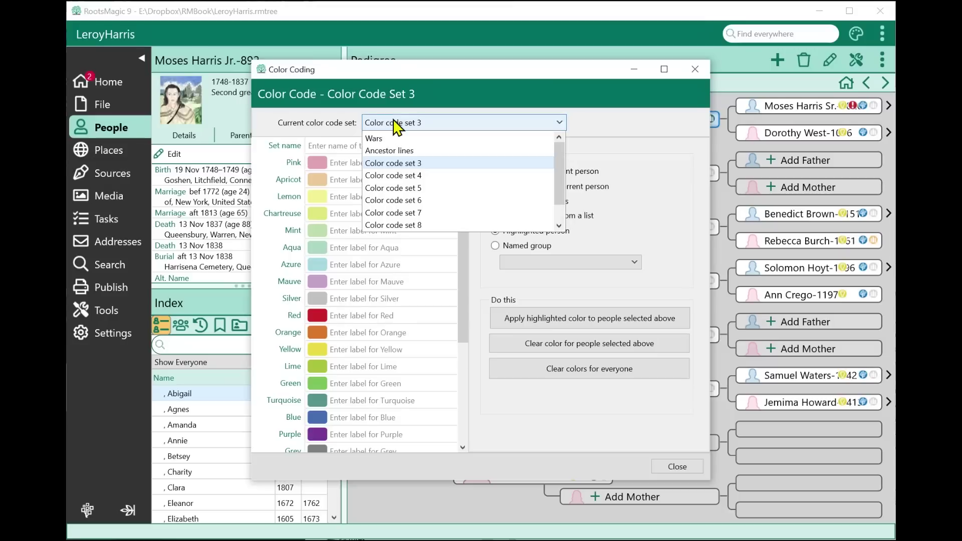
{"action": "left_click", "coordinate": [398, 150]}
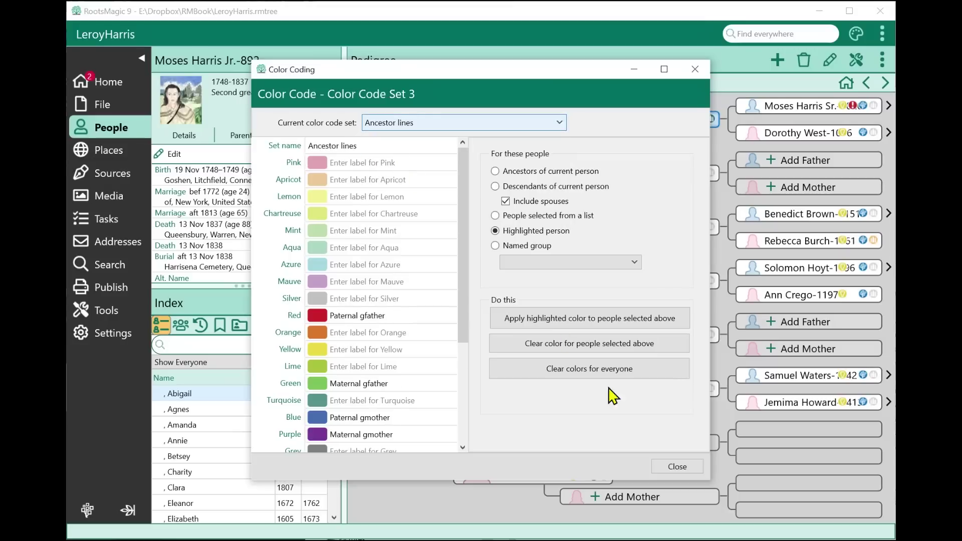
{"action": "left_click", "coordinate": [677, 467]}
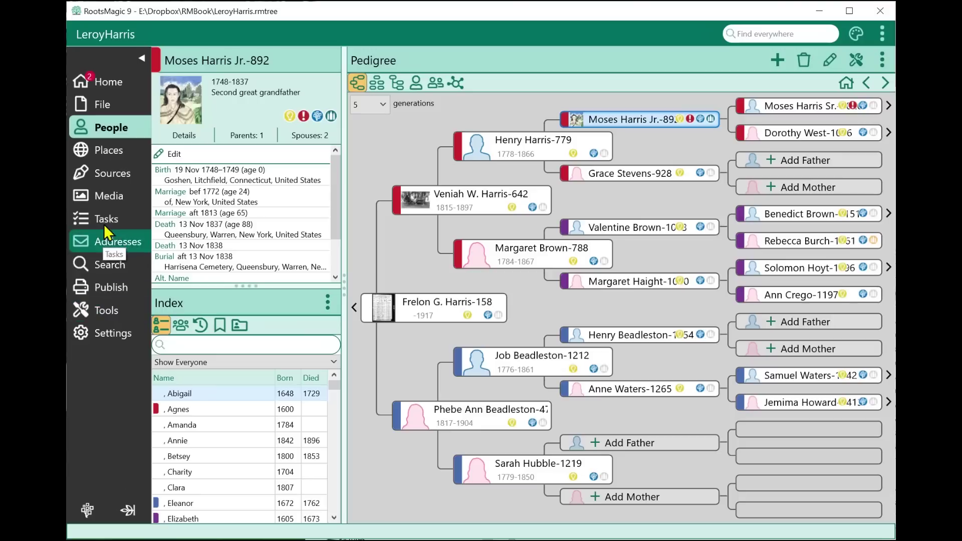
- Open the Tools page and read the descriptions of the database tools, including Compact database, Rebuild indexes, Integrity check and Compare files
{"action": "left_click", "coordinate": [101, 311]}
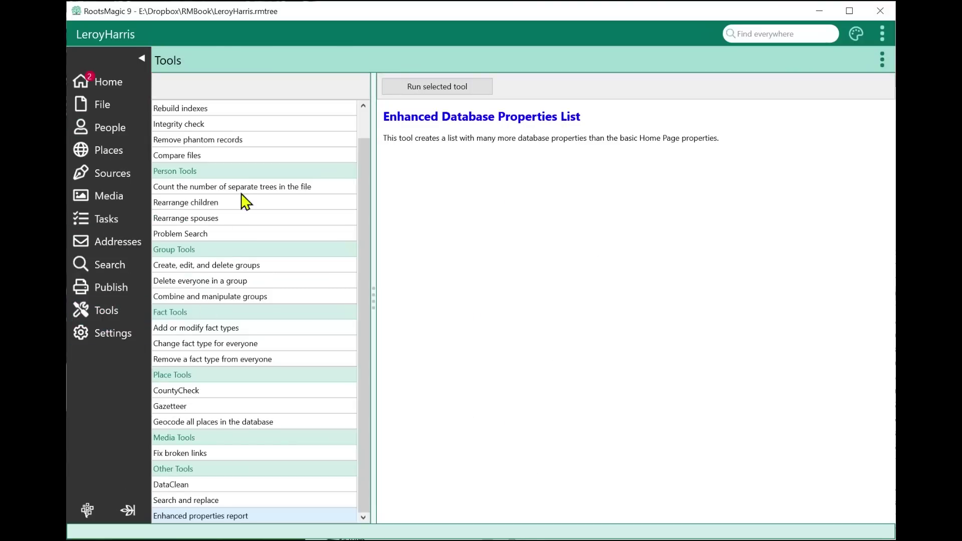
{"action": "left_click", "coordinate": [241, 109]}
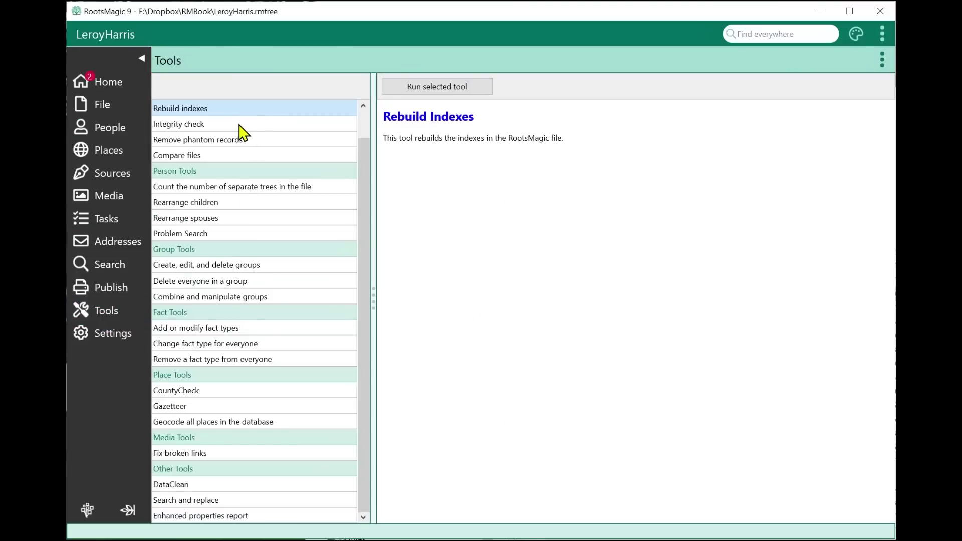
{"action": "left_click", "coordinate": [238, 127]}
{"action": "left_click", "coordinate": [237, 141]}
{"action": "left_click", "coordinate": [237, 157]}
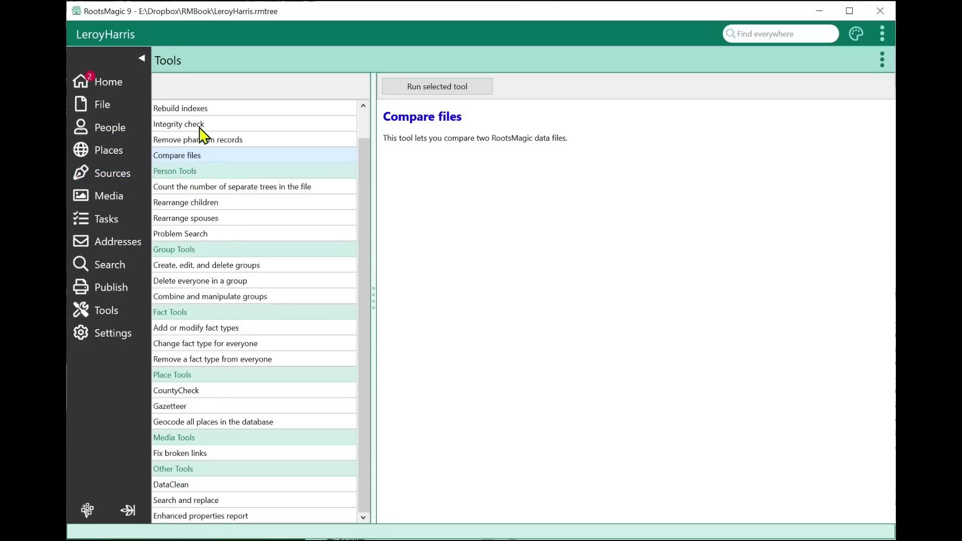
{"action": "scroll", "coordinate": [205, 123], "scroll_direction": "up", "scroll_amount": 1}
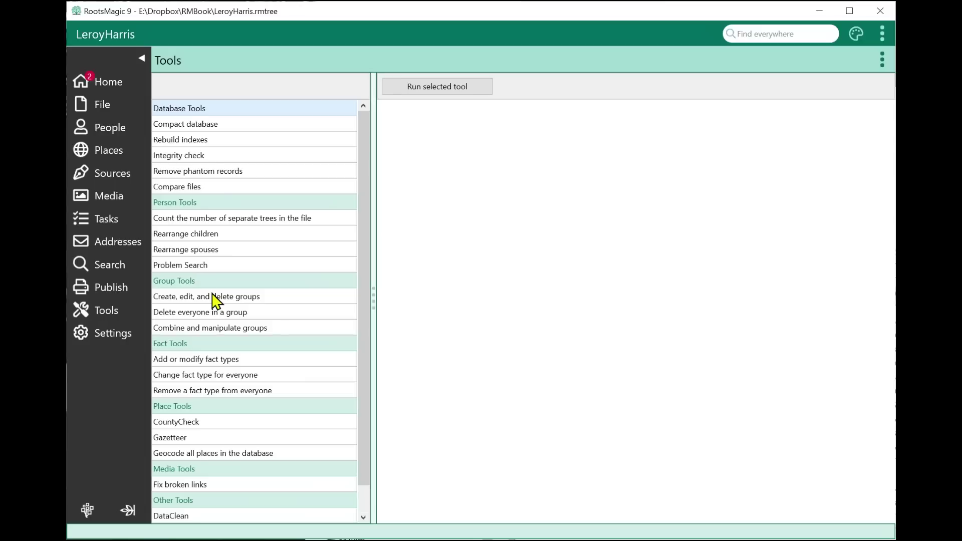
{"action": "left_click", "coordinate": [199, 126]}
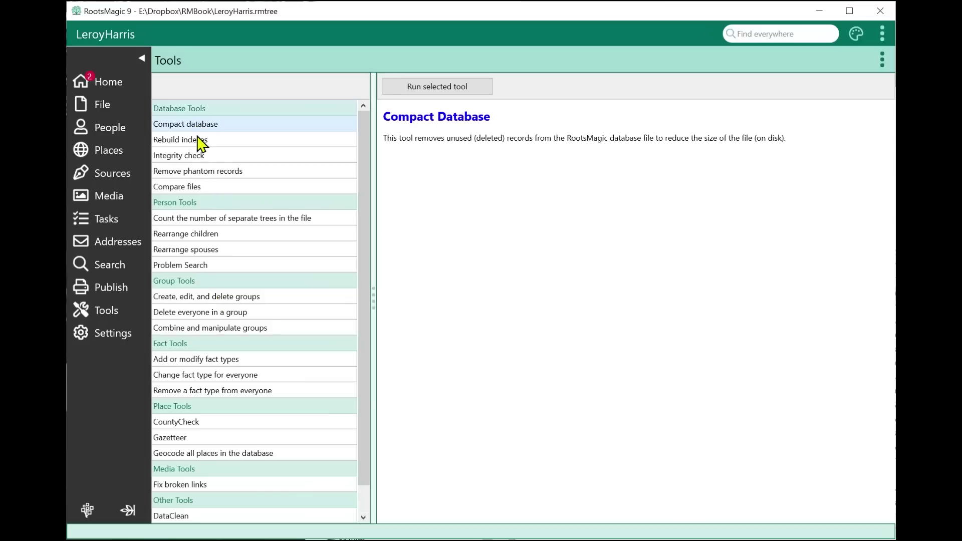
{"action": "left_click", "coordinate": [203, 141]}
{"action": "left_click", "coordinate": [208, 156]}
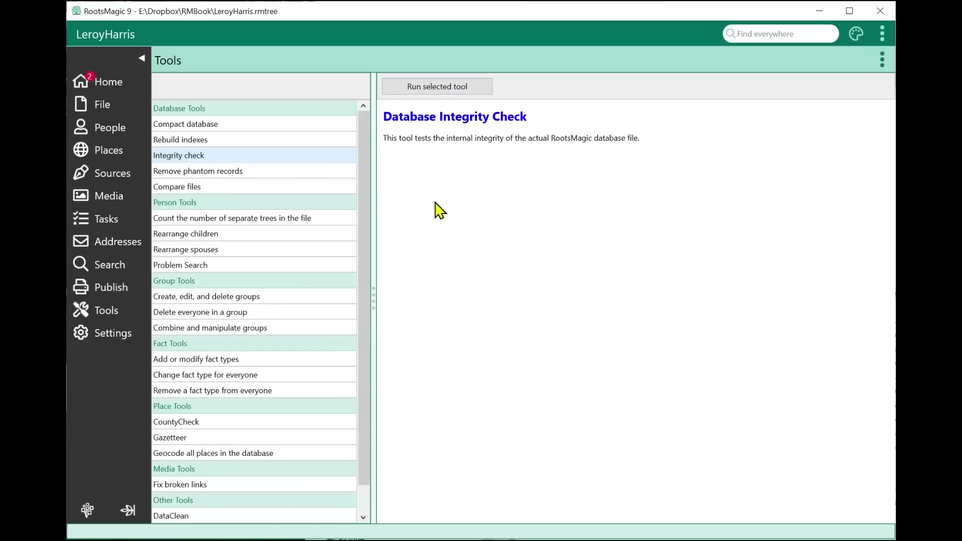
- Read the descriptions and backup notes of the Rearrange children and Rearrange spouses tools
{"action": "left_click", "coordinate": [196, 236]}
{"action": "left_click", "coordinate": [200, 252]}
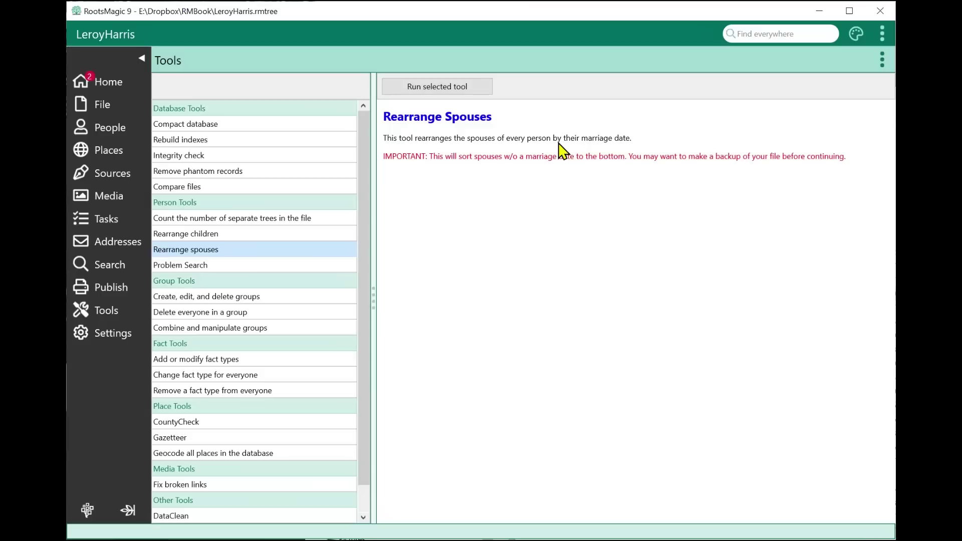
{"action": "left_click", "coordinate": [245, 235]}
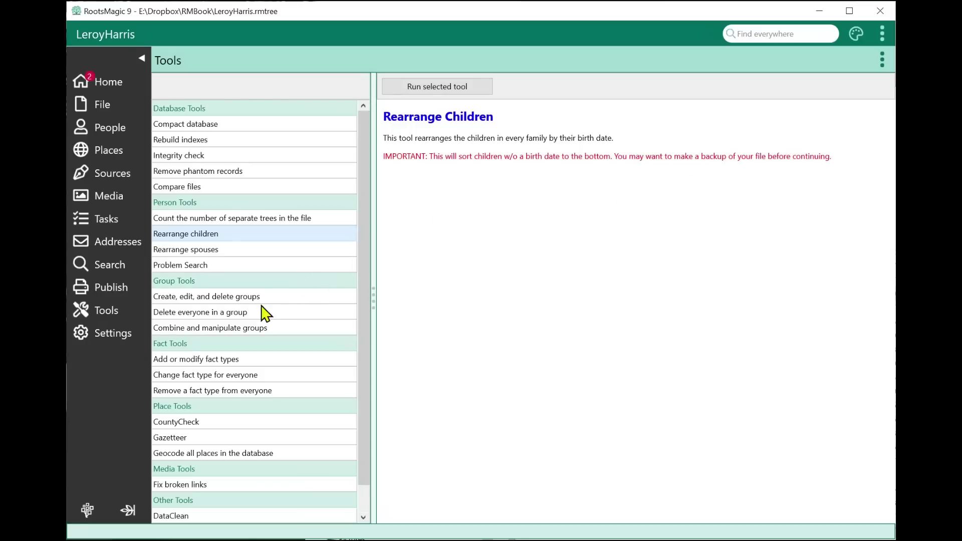
- Choose the descendants group as the group to delete in the Delete everyone in a group tool, without running it
{"action": "left_click", "coordinate": [207, 314]}
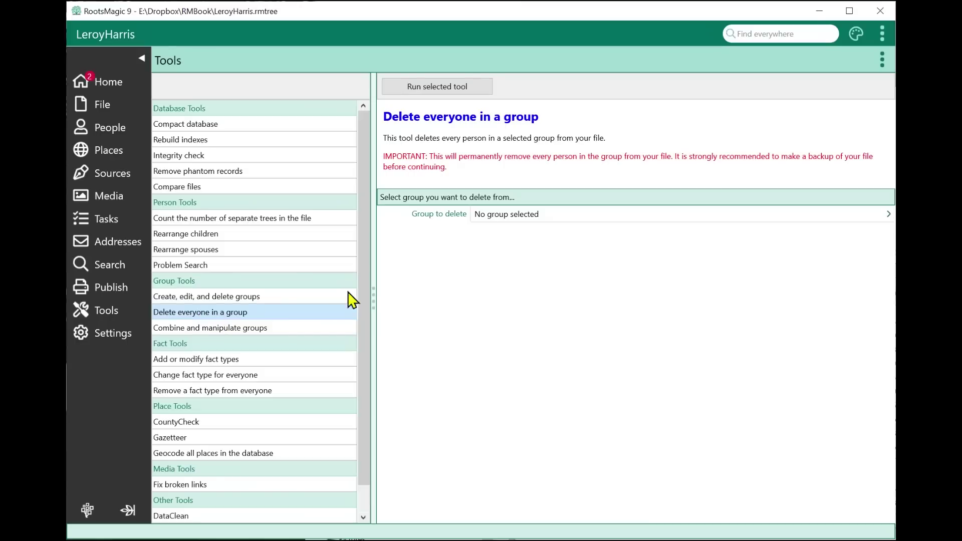
{"action": "left_click", "coordinate": [507, 219]}
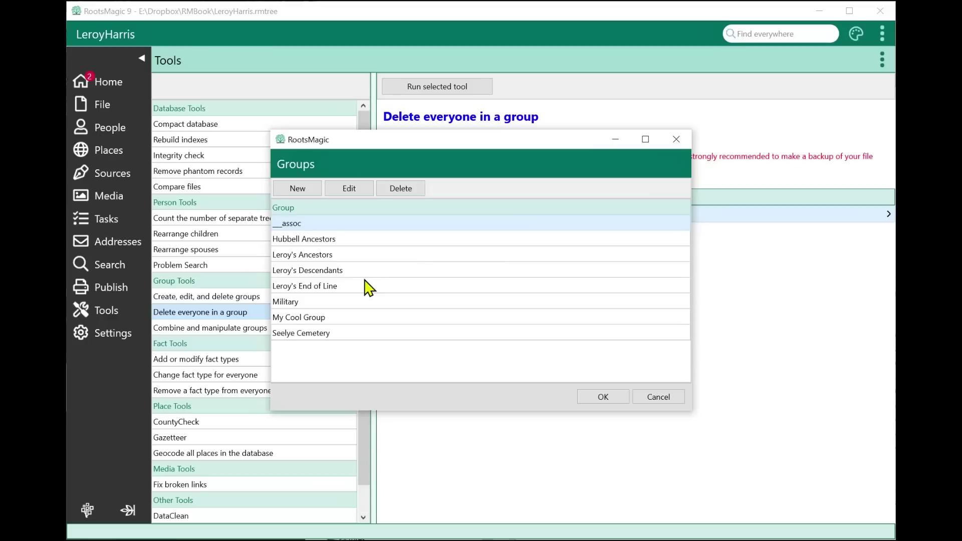
{"action": "left_click", "coordinate": [359, 270]}
{"action": "left_click", "coordinate": [593, 397]}
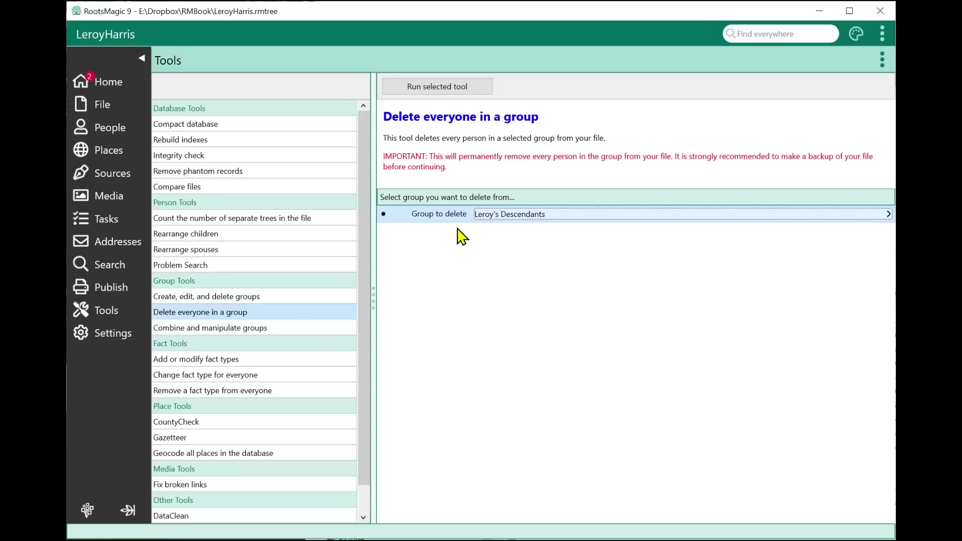
- Examine the function choices for creating a new group in the Combine and manipulate groups tool
{"action": "left_click", "coordinate": [252, 328]}
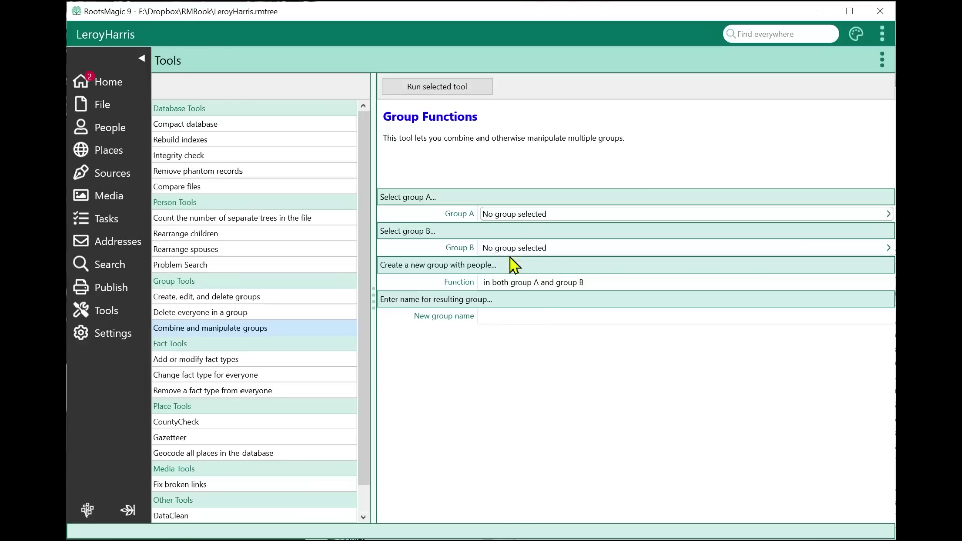
{"action": "left_click", "coordinate": [535, 284]}
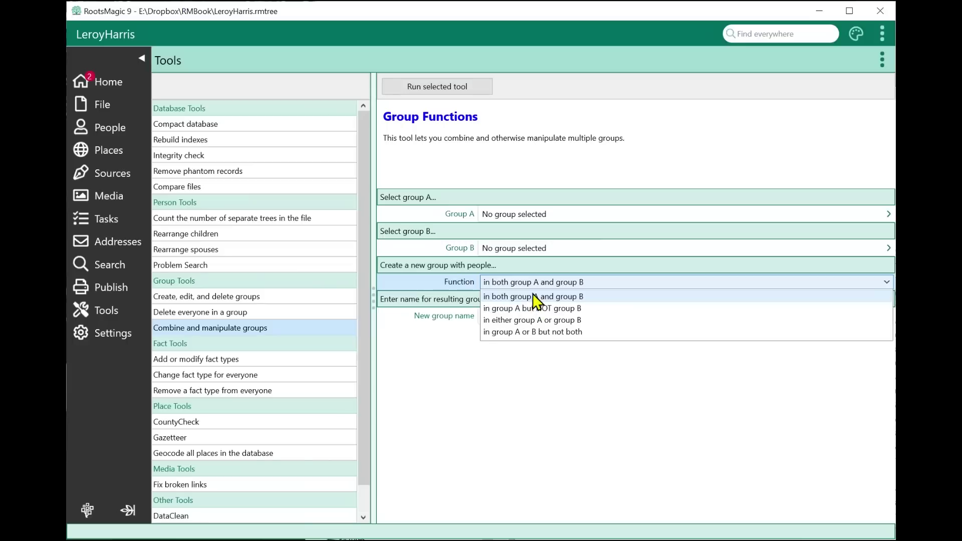
{"action": "left_click", "coordinate": [520, 384]}
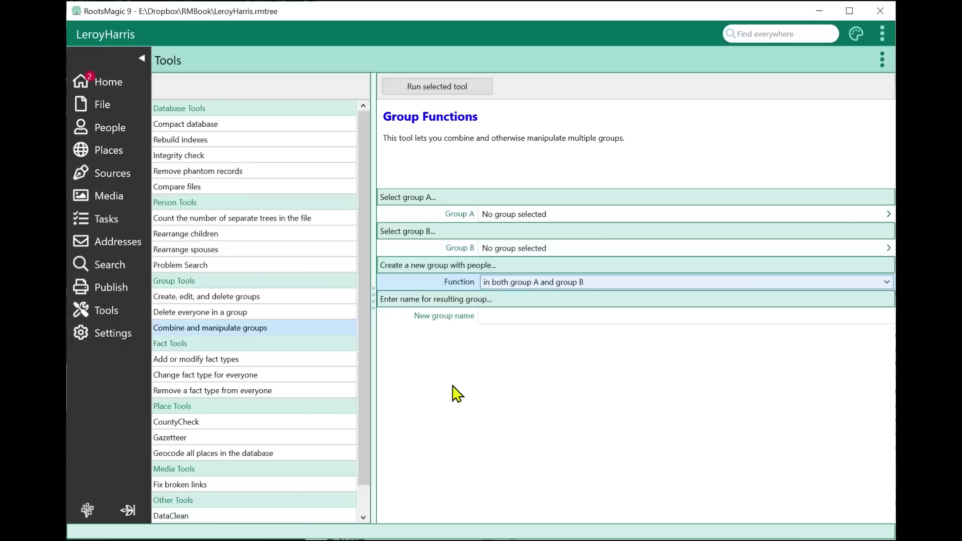
- Set the Change fact type for everyone tool to change Baptism events to Christen, without running it
{"action": "left_click", "coordinate": [320, 391]}
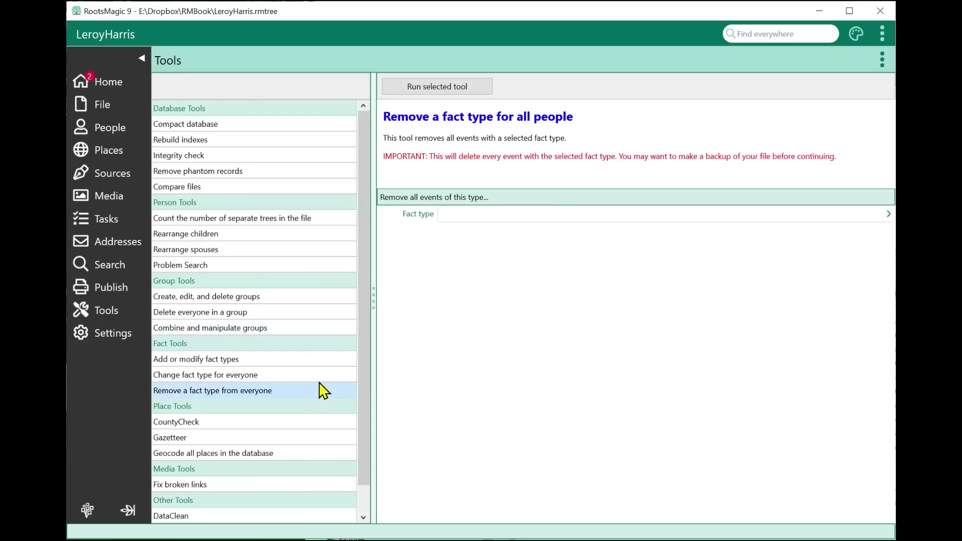
{"action": "left_click_drag", "start_coordinate": [368, 326], "coordinate": [363, 398]}
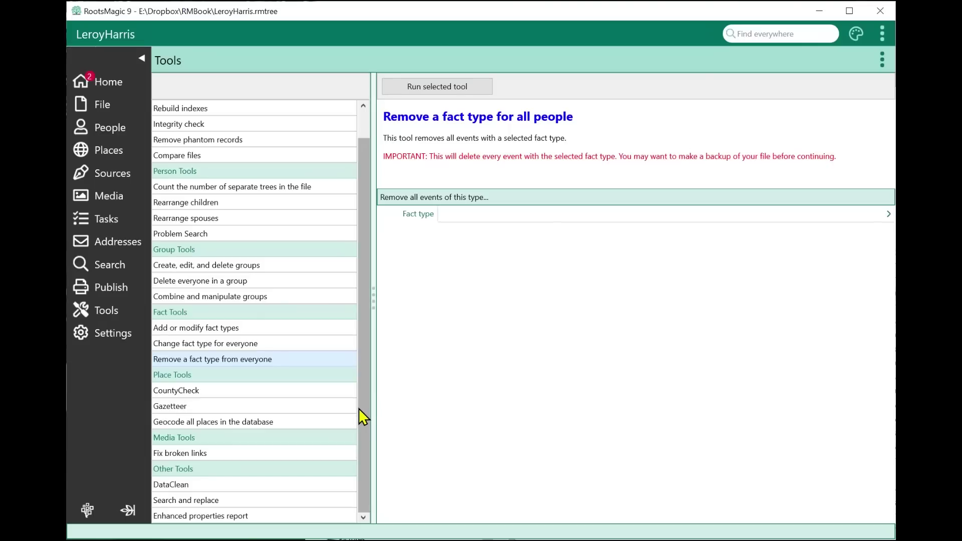
{"action": "left_click", "coordinate": [230, 345]}
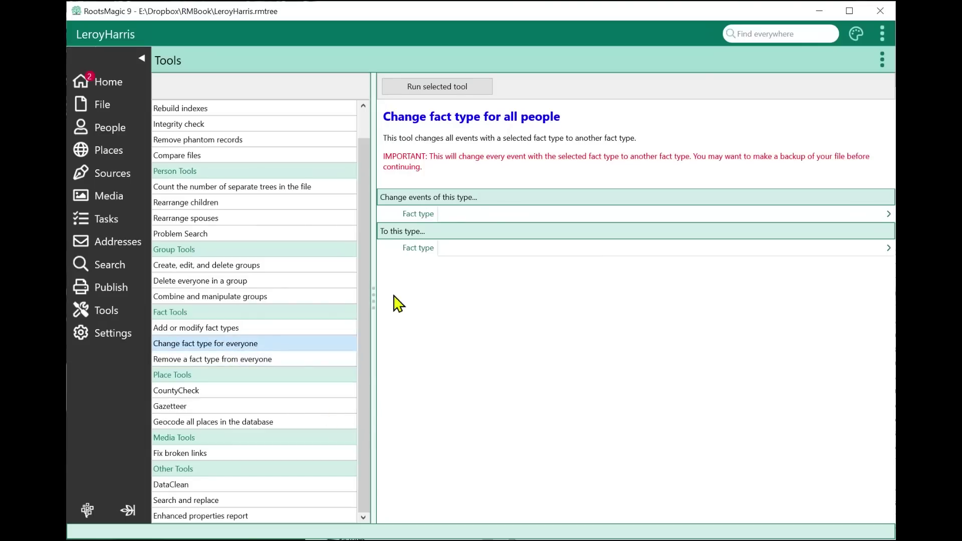
{"action": "left_click", "coordinate": [458, 217]}
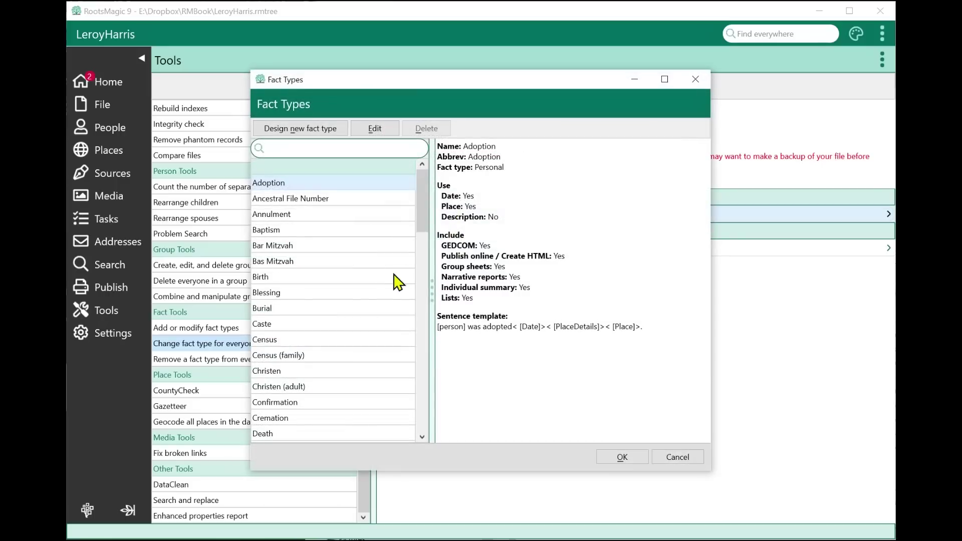
{"action": "left_click", "coordinate": [301, 232]}
{"action": "left_click", "coordinate": [639, 455]}
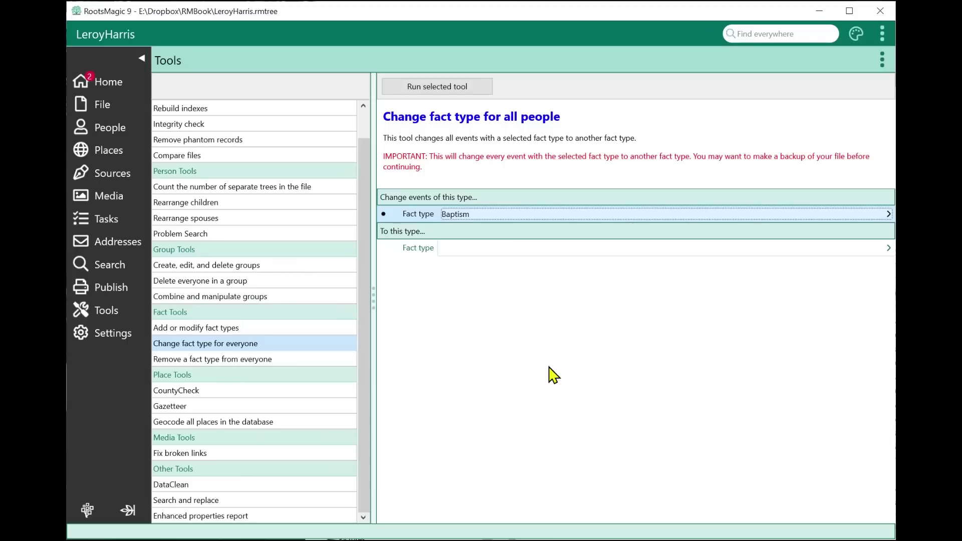
{"action": "left_click", "coordinate": [472, 248]}
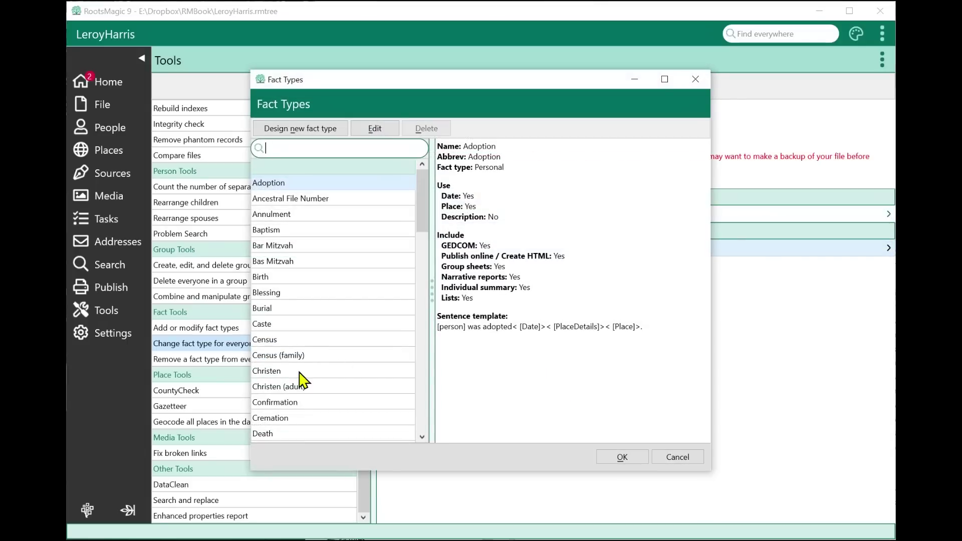
{"action": "left_click", "coordinate": [299, 373]}
{"action": "left_click", "coordinate": [607, 459]}
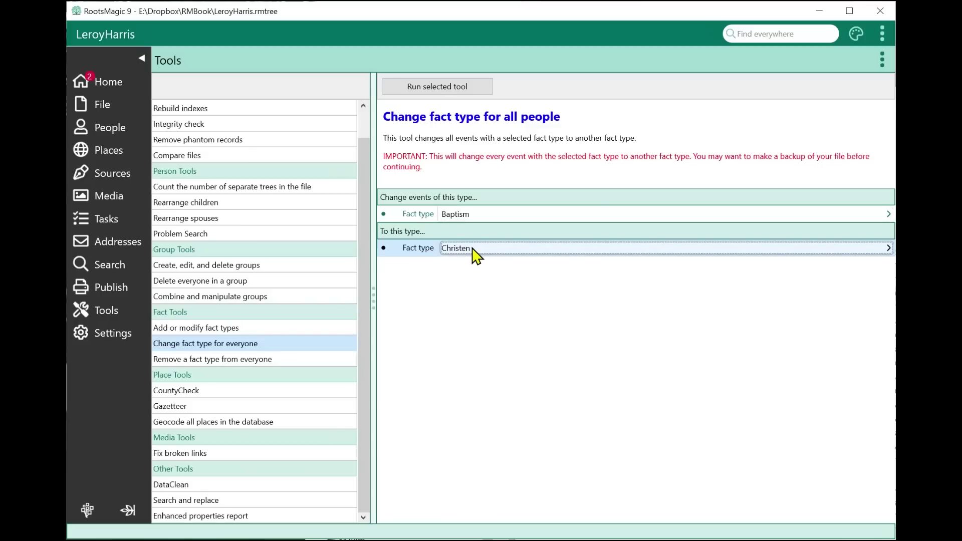
- Choose Reference No as the fact type in the Remove a fact type from everyone tool, without running it
{"action": "left_click", "coordinate": [246, 362]}
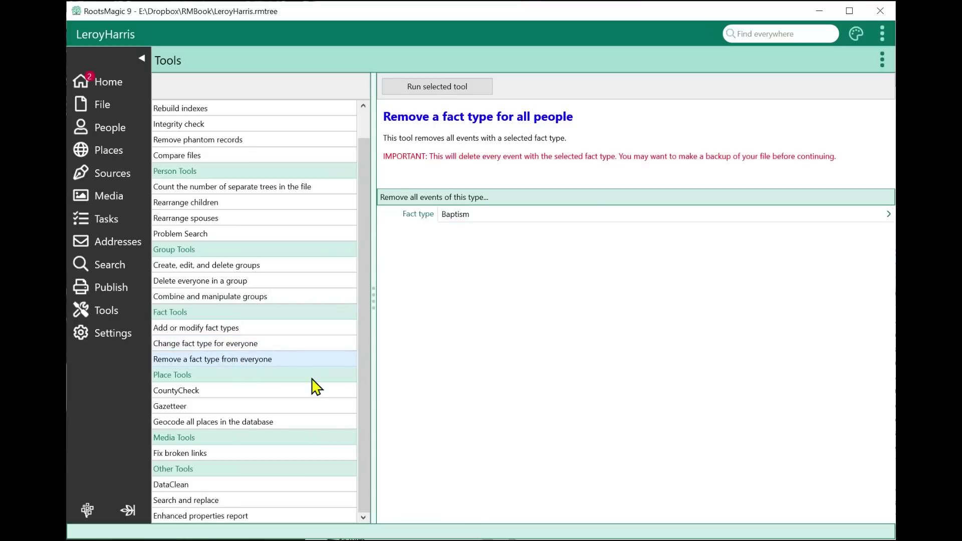
{"action": "left_click", "coordinate": [481, 216]}
{"action": "scroll", "coordinate": [341, 309], "scroll_direction": "down", "scroll_amount": 15}
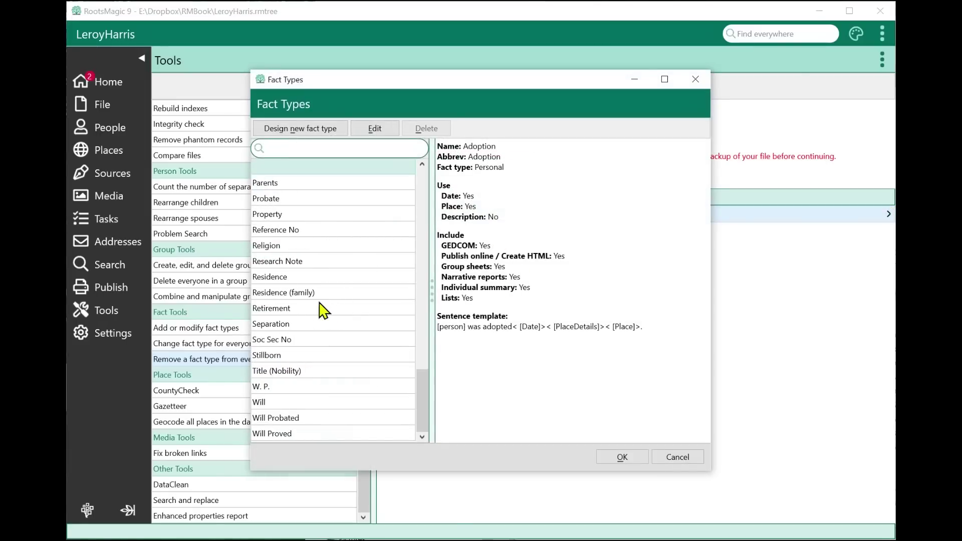
{"action": "left_click", "coordinate": [290, 231]}
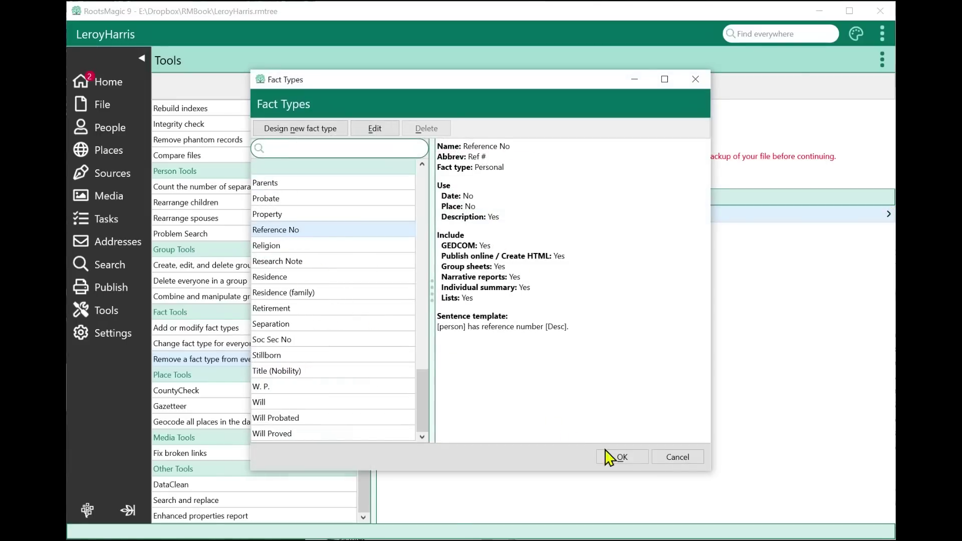
{"action": "left_click", "coordinate": [622, 457]}
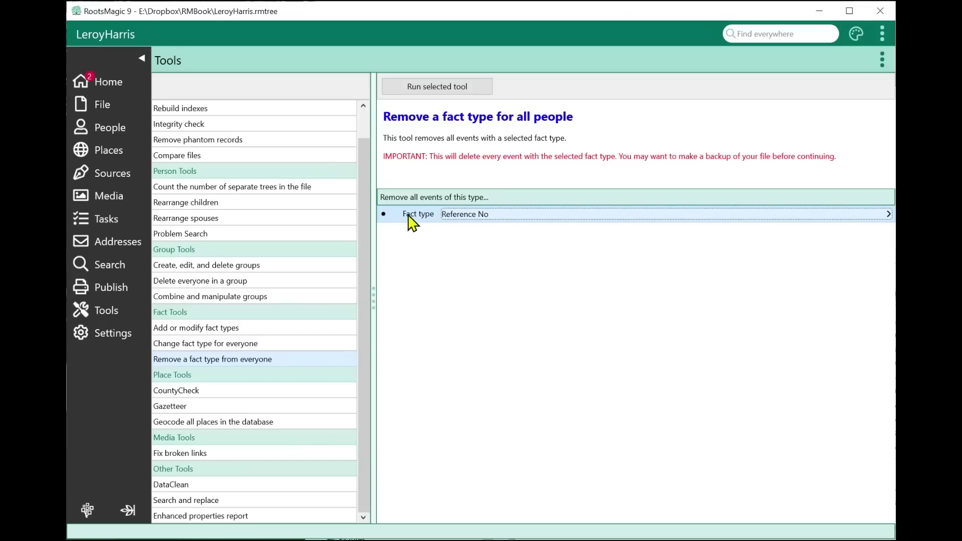
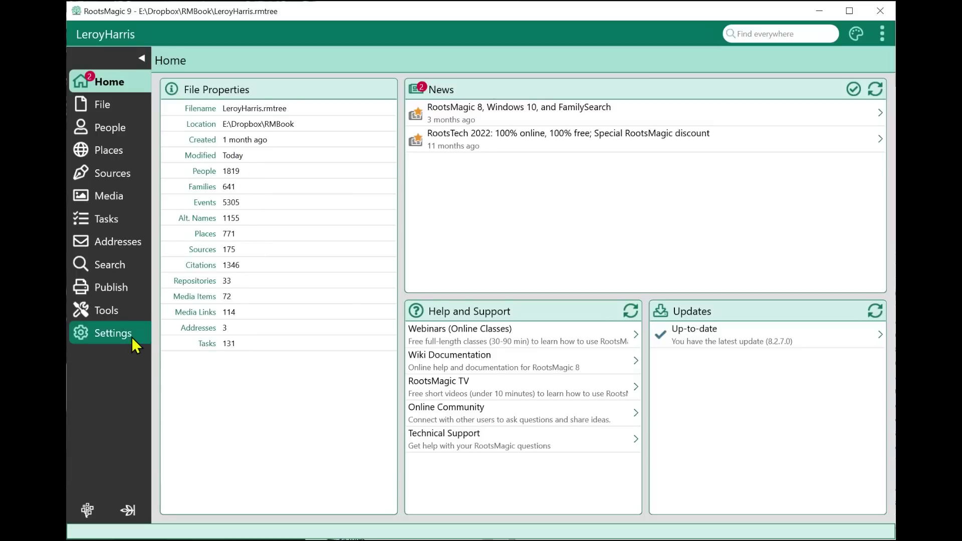
- Run the Enhanced properties report and read through its entries for people, families, fact types, events, places, sources and media
{"action": "left_click", "coordinate": [113, 303]}
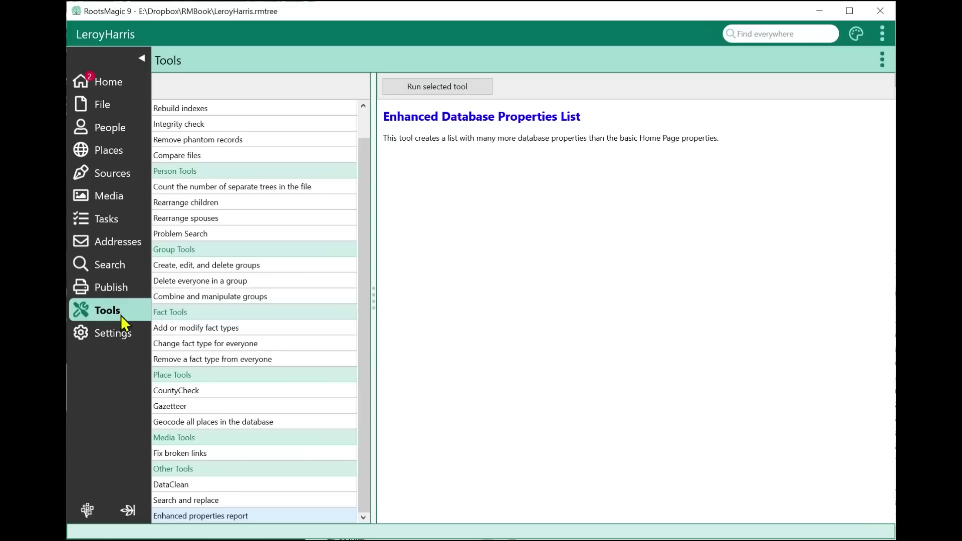
{"action": "left_click", "coordinate": [451, 90]}
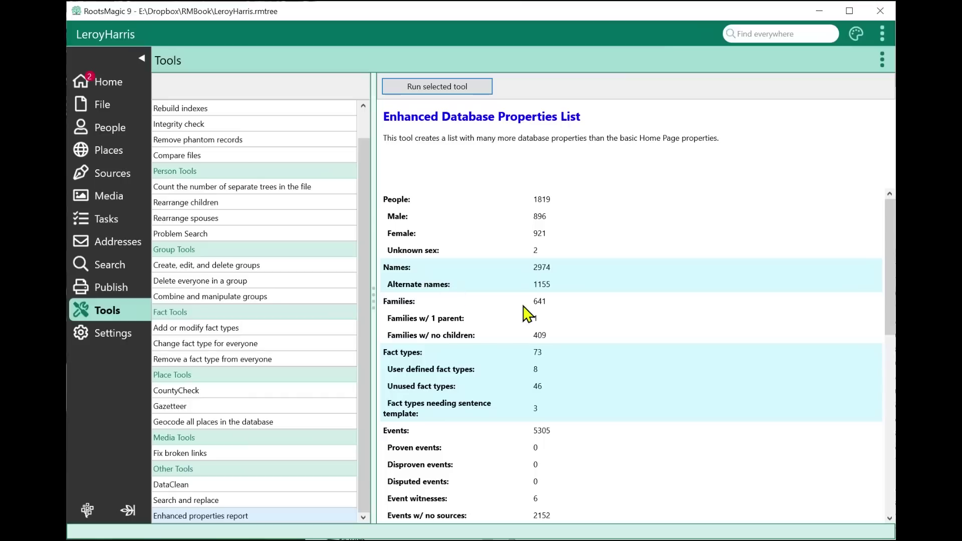
{"action": "scroll", "coordinate": [537, 324], "scroll_direction": "down", "scroll_amount": 1}
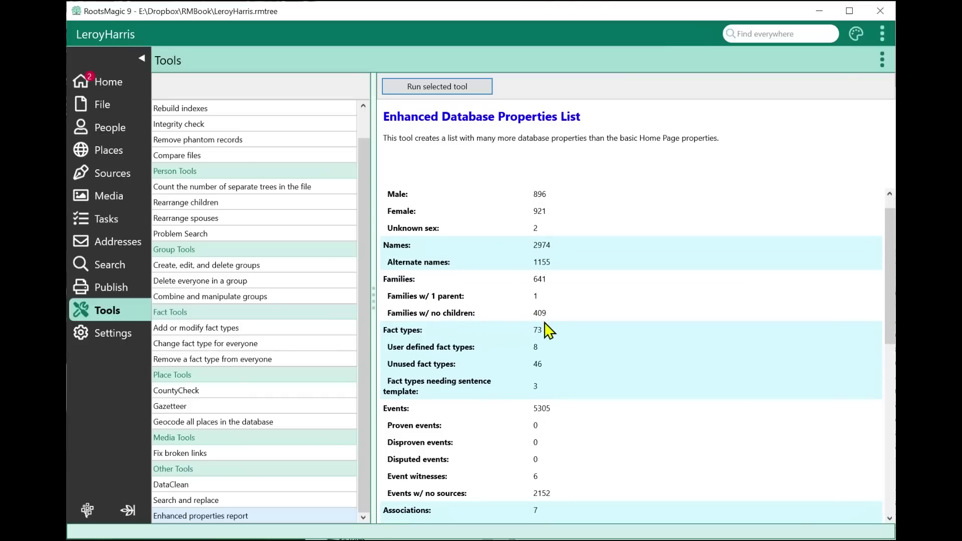
{"action": "scroll", "coordinate": [562, 341], "scroll_direction": "down", "scroll_amount": 3}
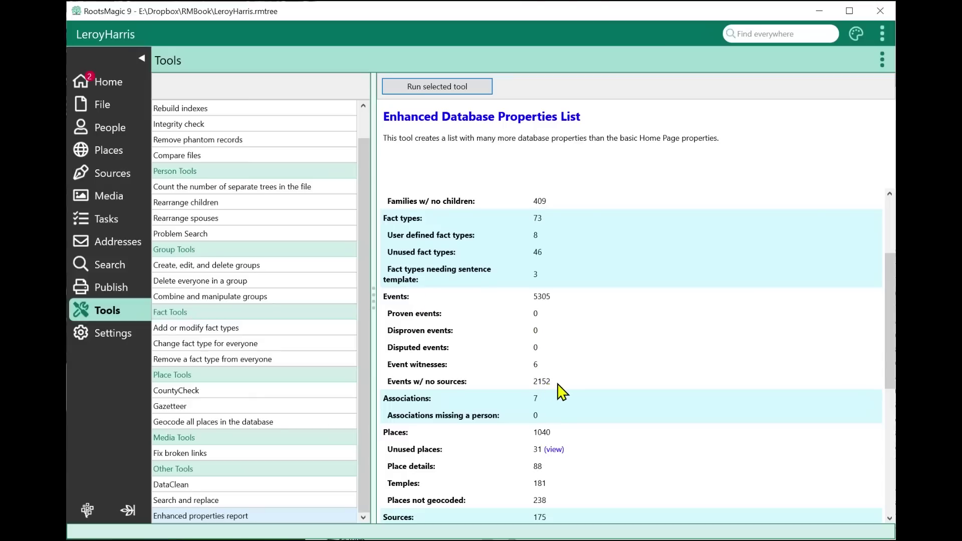
{"action": "scroll", "coordinate": [578, 368], "scroll_direction": "down", "scroll_amount": 5}
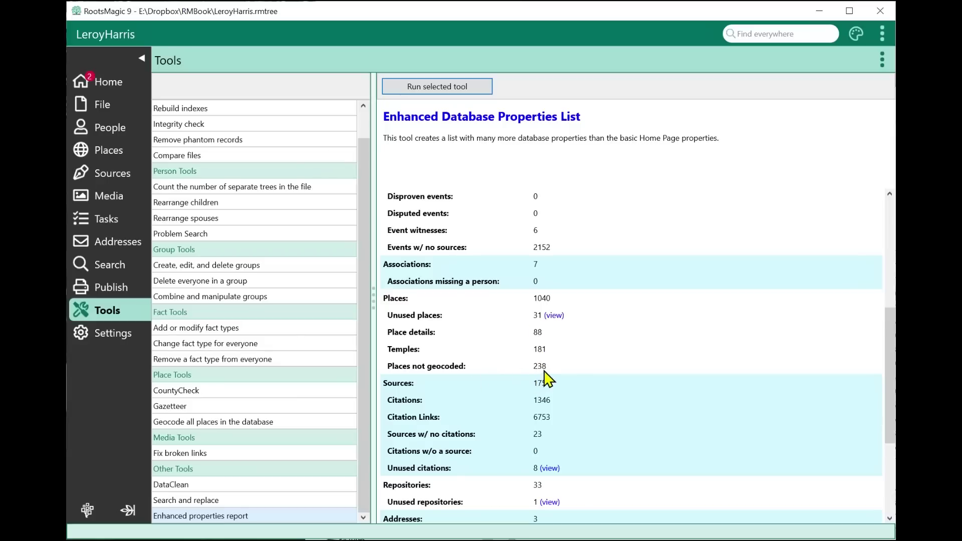
{"action": "scroll", "coordinate": [543, 366], "scroll_direction": "down", "scroll_amount": 3}
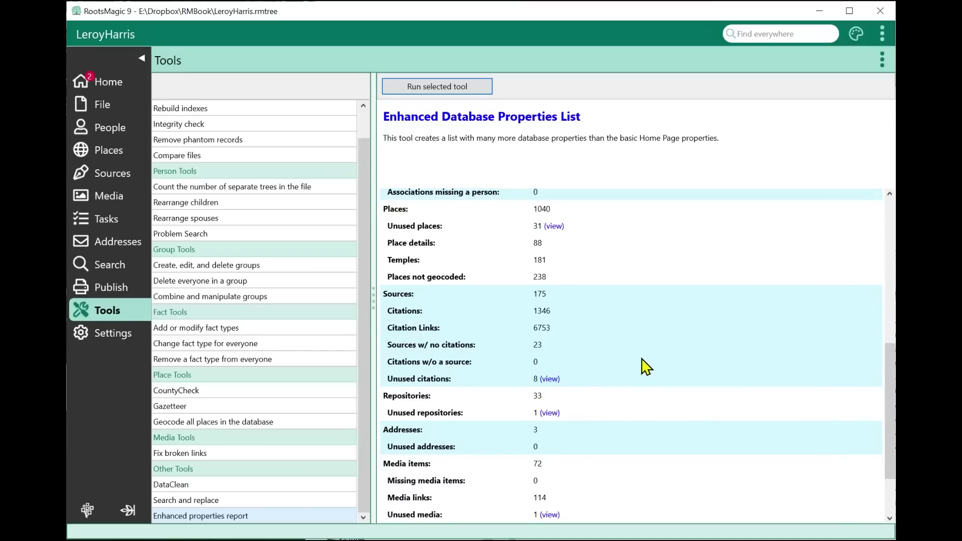
{"action": "scroll", "coordinate": [640, 371], "scroll_direction": "down", "scroll_amount": 2}
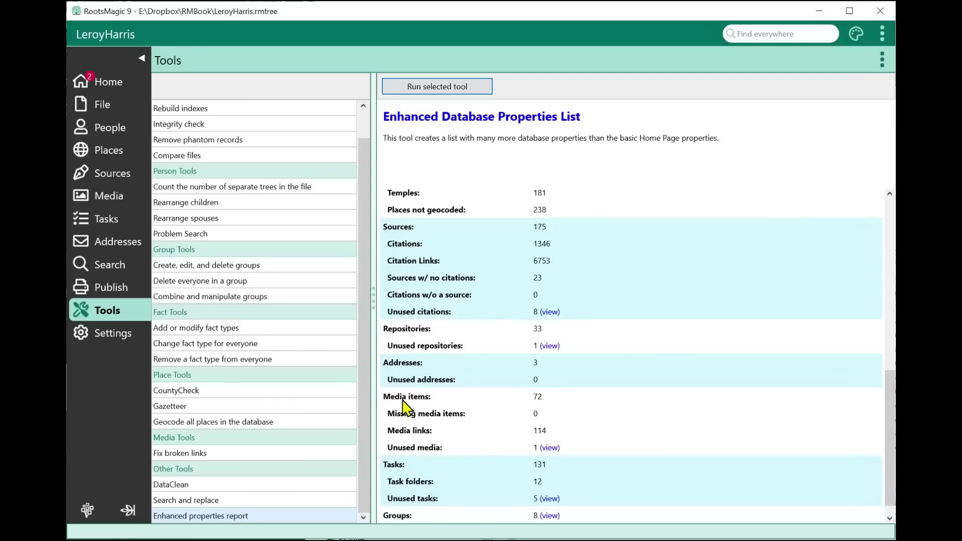
- View the report's list of unused media, close it, and check the remaining task and group entries
{"action": "left_click", "coordinate": [550, 446]}
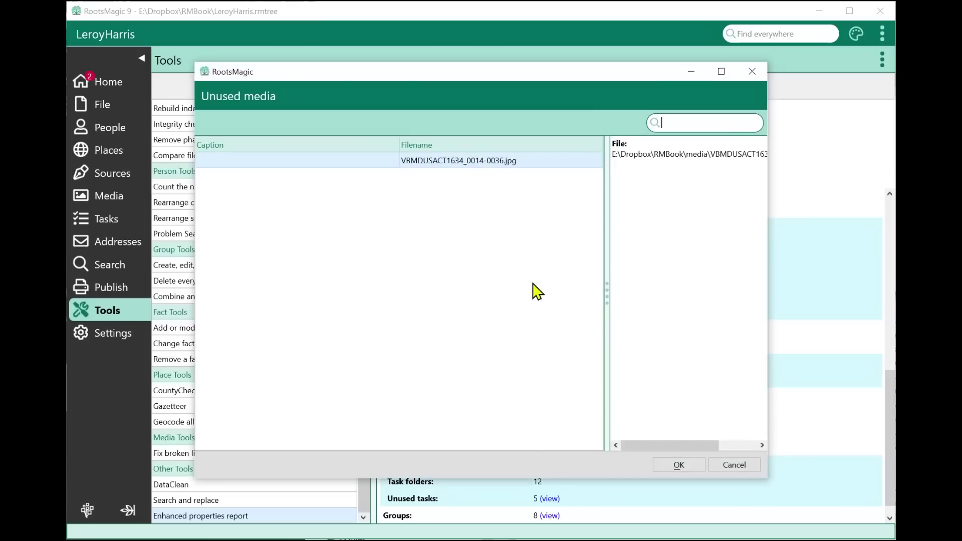
{"action": "left_click", "coordinate": [722, 463]}
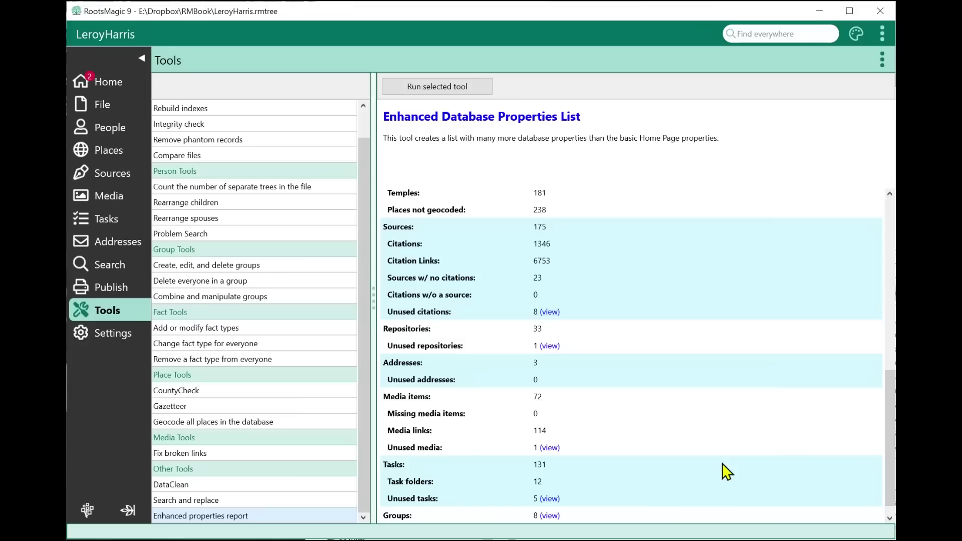
{"action": "scroll", "coordinate": [575, 386], "scroll_direction": "down", "scroll_amount": 1}
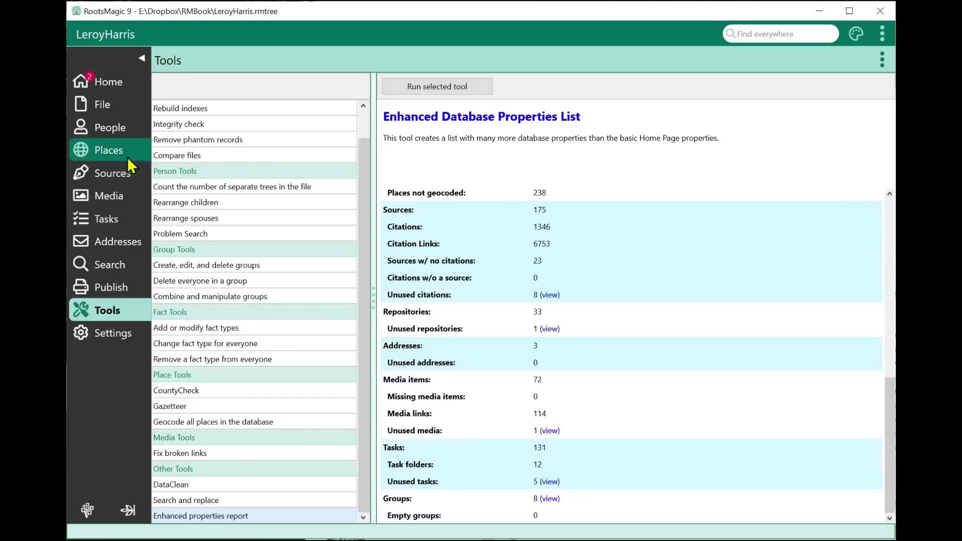
- Open the pedigree's base person for editing, view the Info and Media page labels and the person's media, and close the record
{"action": "left_click", "coordinate": [110, 131]}
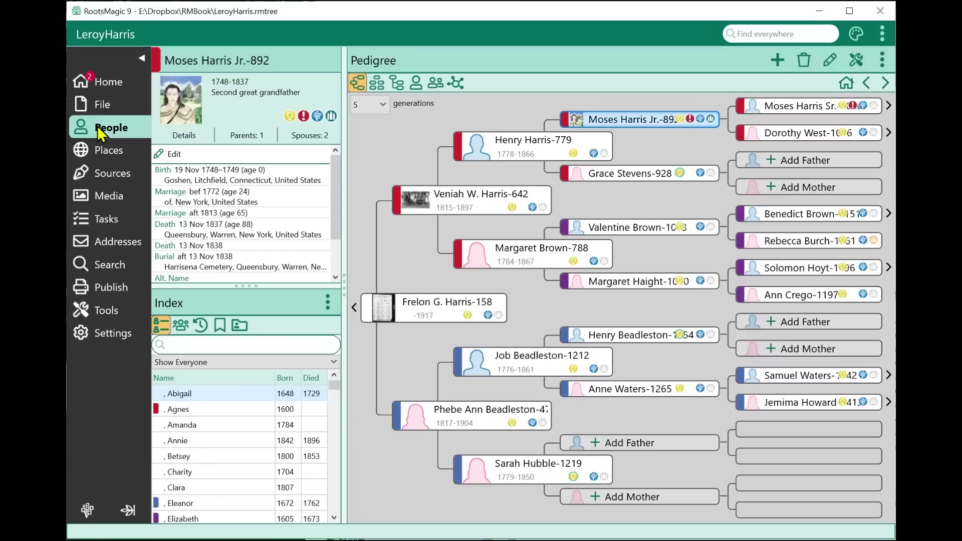
{"action": "double_click", "coordinate": [441, 309]}
{"action": "mouse_move", "coordinate": [351, 44]}
{"action": "left_mouse_down"}
{"action": "mouse_move", "coordinate": [353, 61]}
{"action": "mouse_move", "coordinate": [349, 49]}
{"action": "left_mouse_up"}
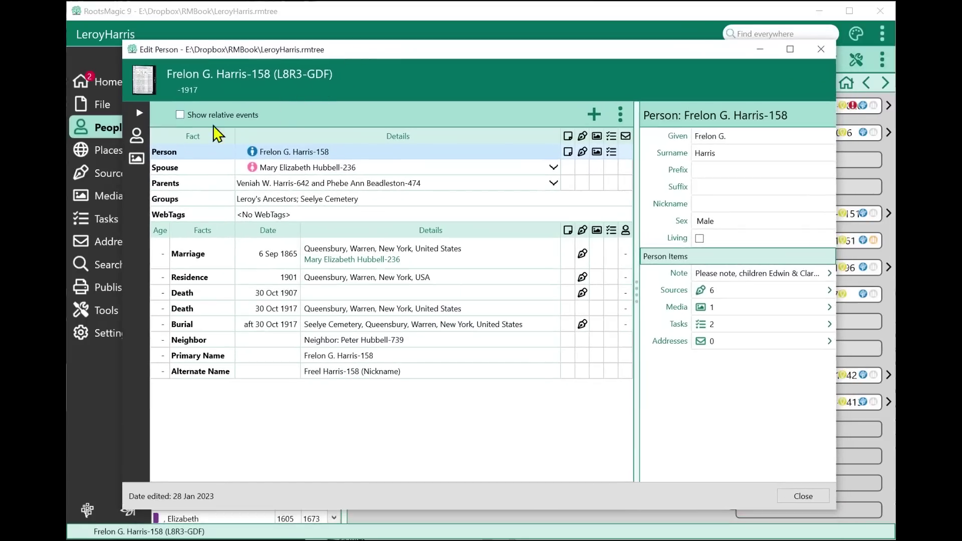
{"action": "left_click", "coordinate": [139, 114]}
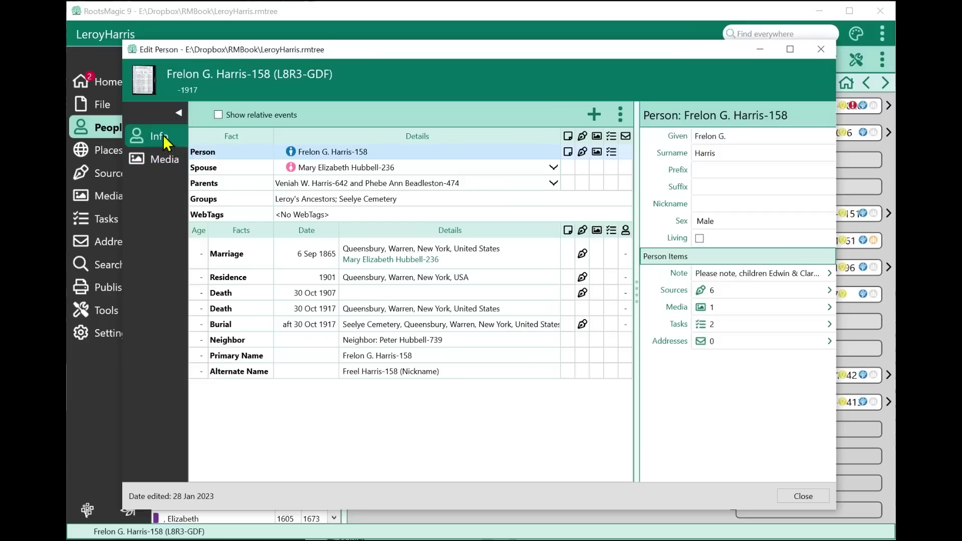
{"action": "left_click", "coordinate": [175, 114]}
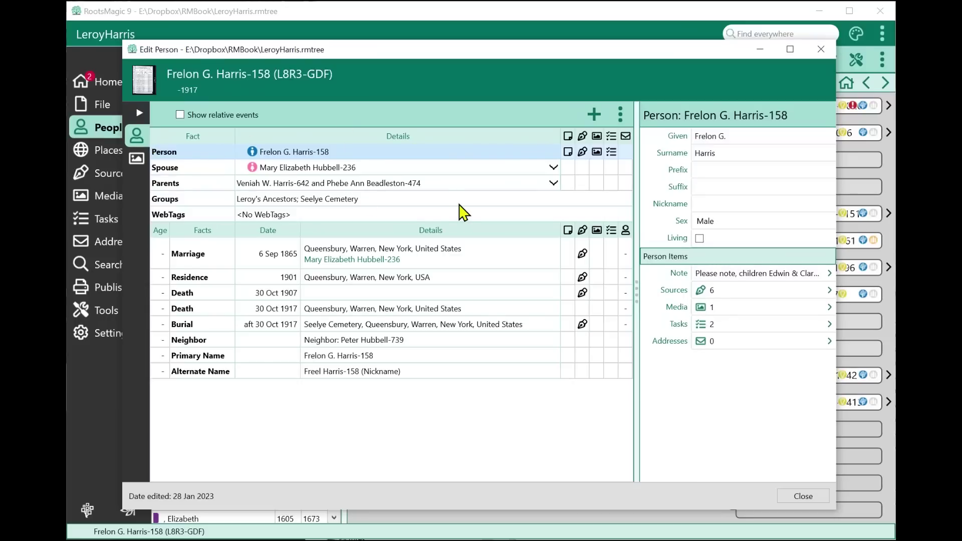
{"action": "left_click", "coordinate": [139, 161]}
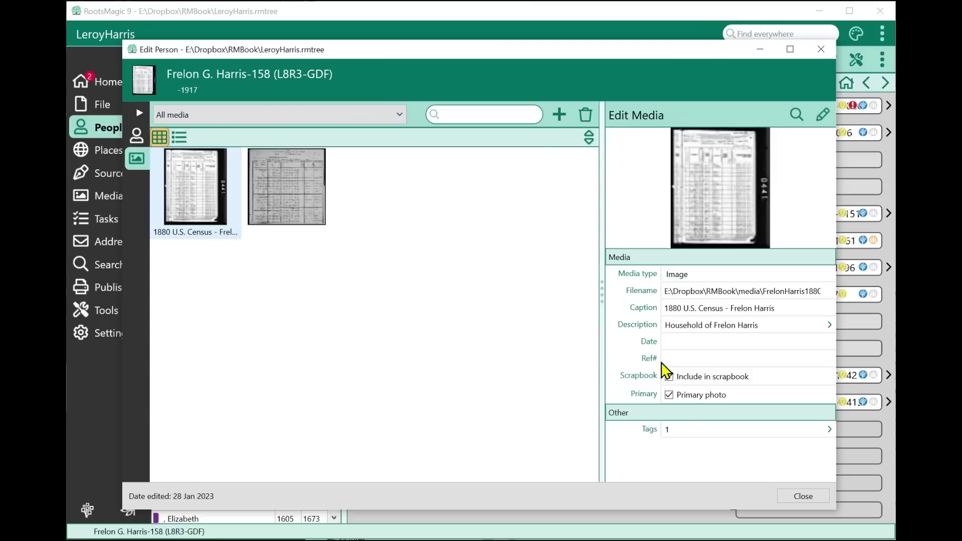
{"action": "left_click", "coordinate": [800, 498]}
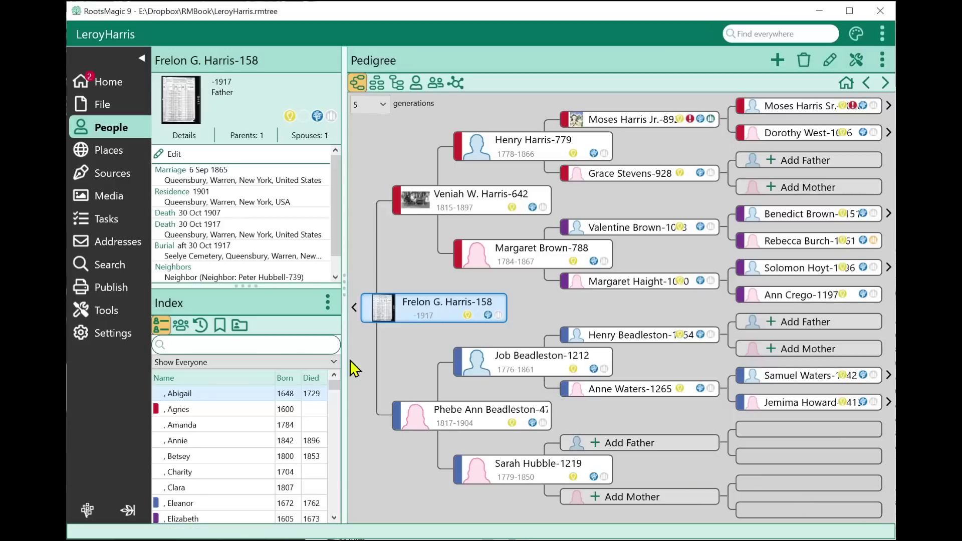
- Open the base person's child for editing, view all of that person's media, and inspect the 6 September 1899 marriage fact
{"action": "left_click", "coordinate": [354, 307]}
{"action": "double_click", "coordinate": [420, 315]}
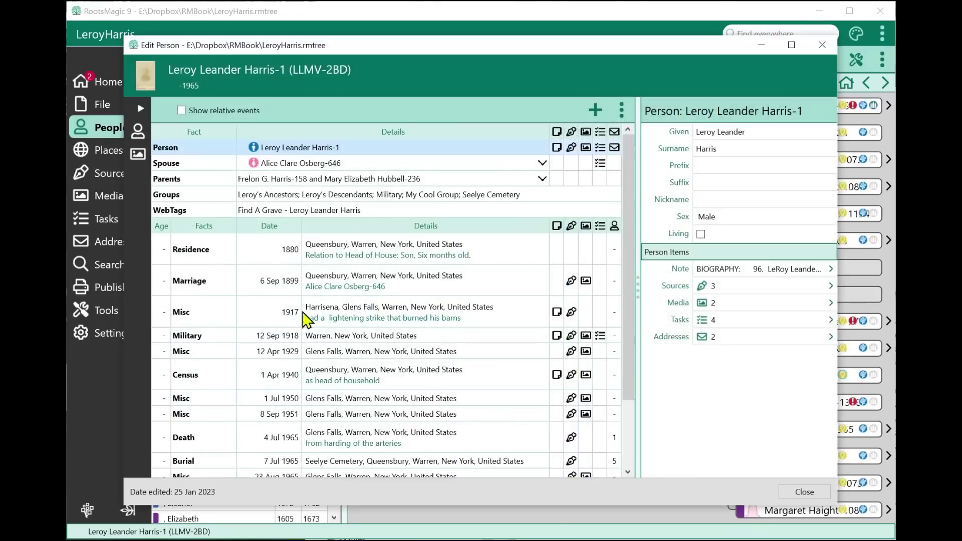
{"action": "left_click", "coordinate": [139, 154]}
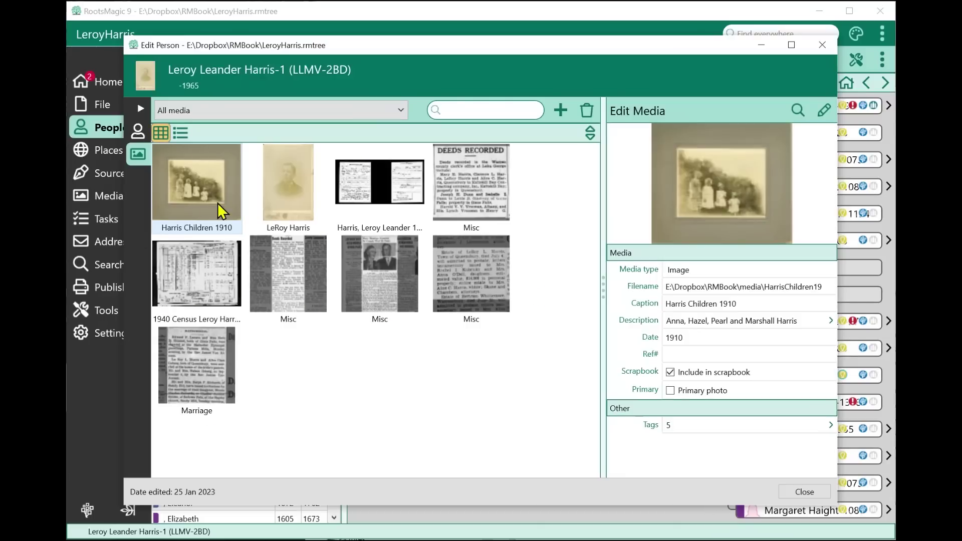
{"action": "left_click", "coordinate": [145, 132]}
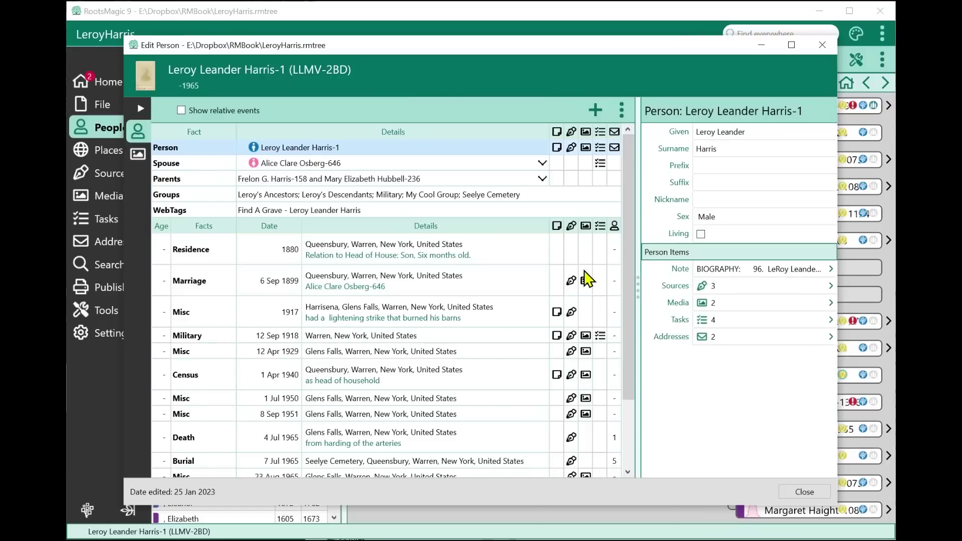
{"action": "left_click", "coordinate": [528, 277]}
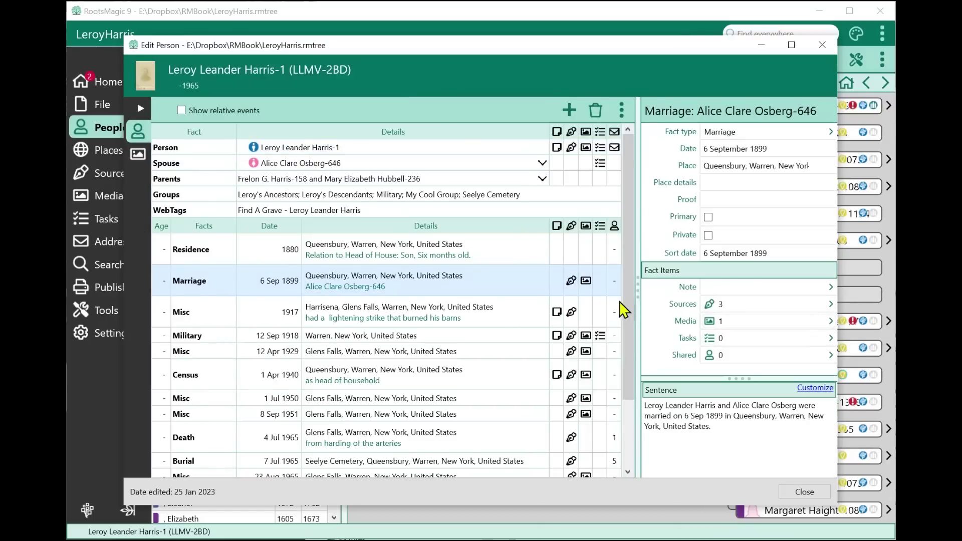
- Open the person's media page, look through its fact and citation filter options, and show only media for "Miscellaneous: 12 Apr 1929"
{"action": "left_click", "coordinate": [136, 155]}
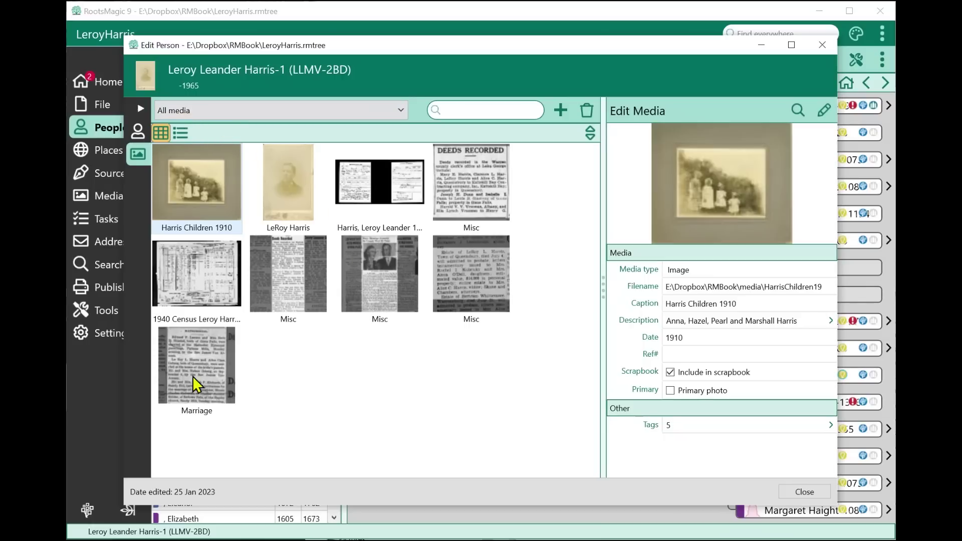
{"action": "left_click", "coordinate": [310, 119]}
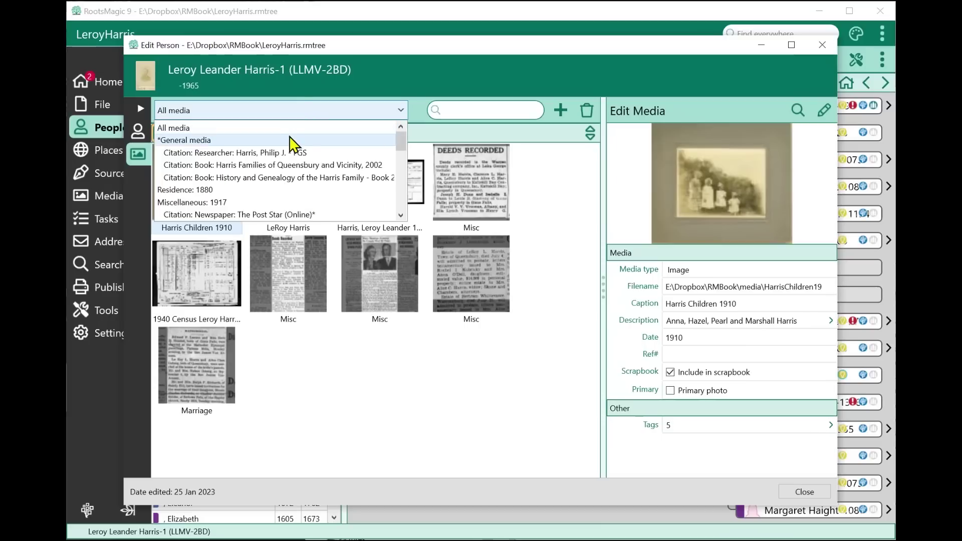
{"action": "scroll", "coordinate": [274, 199], "scroll_direction": "down", "scroll_amount": 8}
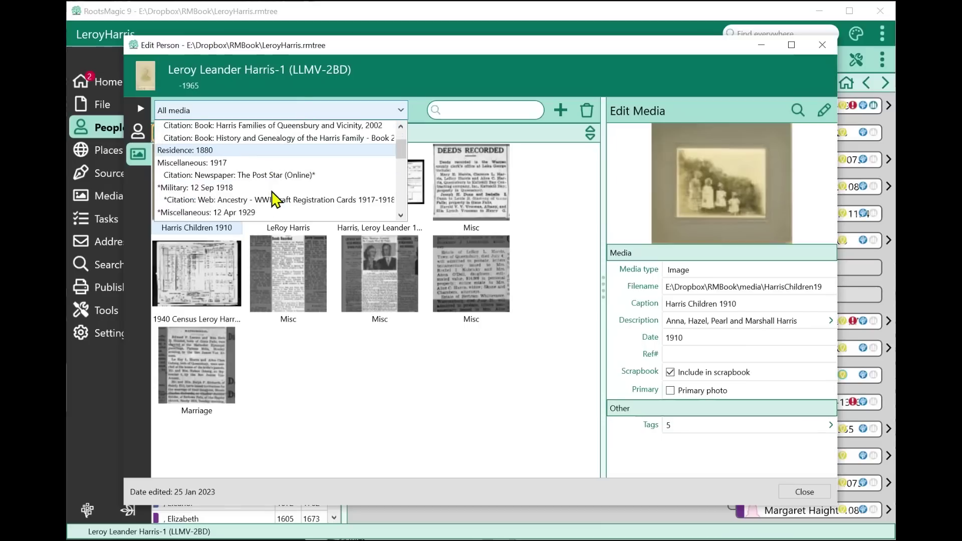
{"action": "scroll", "coordinate": [274, 199], "scroll_direction": "up", "scroll_amount": 8}
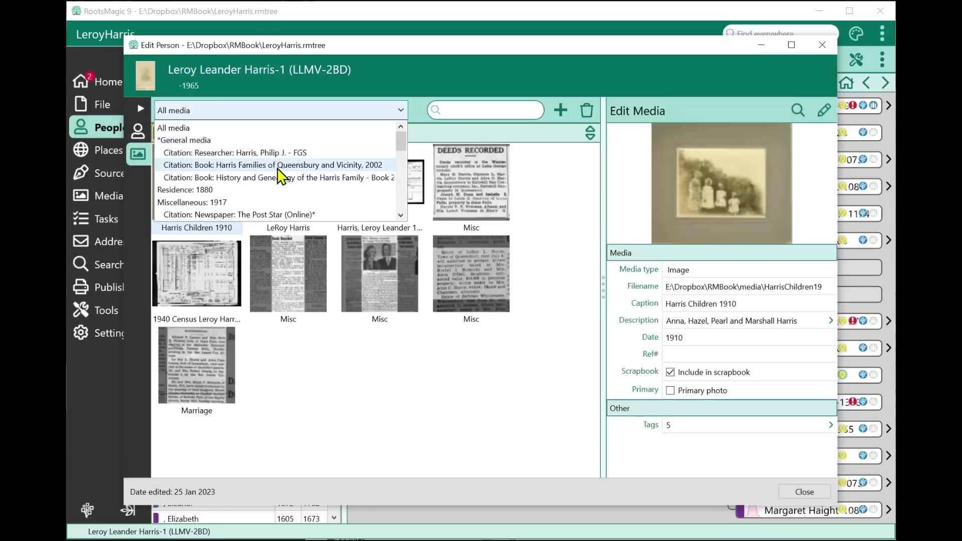
{"action": "scroll", "coordinate": [275, 176], "scroll_direction": "down", "scroll_amount": 10}
{"action": "scroll", "coordinate": [277, 186], "scroll_direction": "up", "scroll_amount": 10}
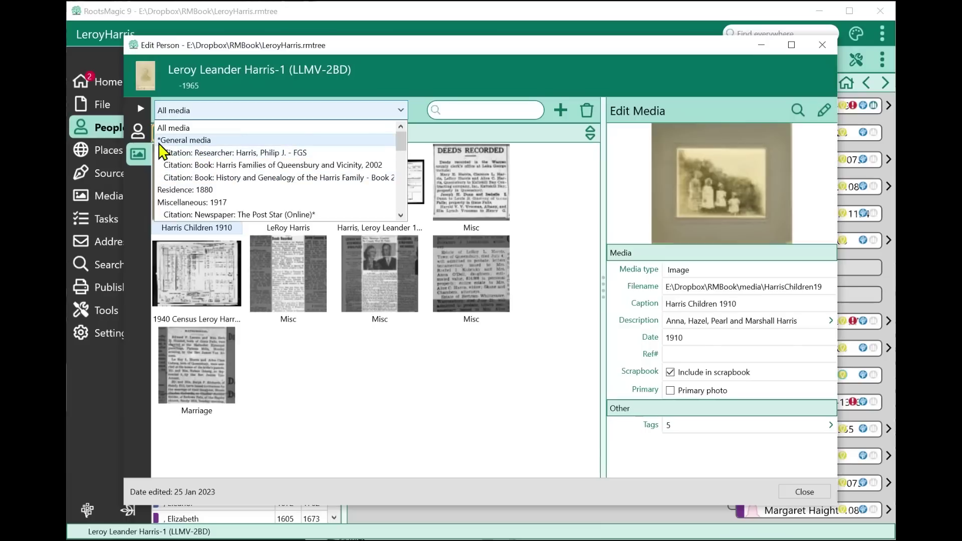
{"action": "scroll", "coordinate": [186, 160], "scroll_direction": "down", "scroll_amount": 2}
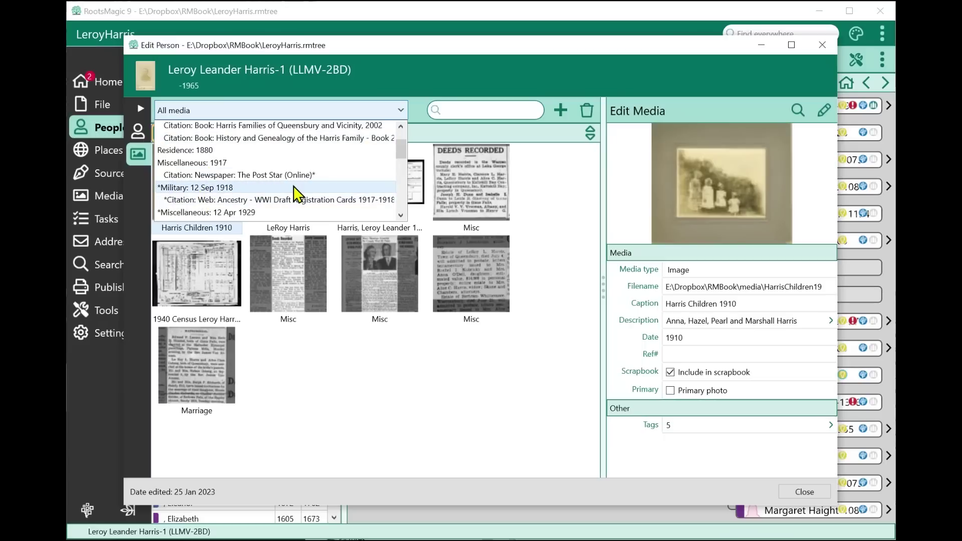
{"action": "scroll", "coordinate": [296, 193], "scroll_direction": "down", "scroll_amount": 1}
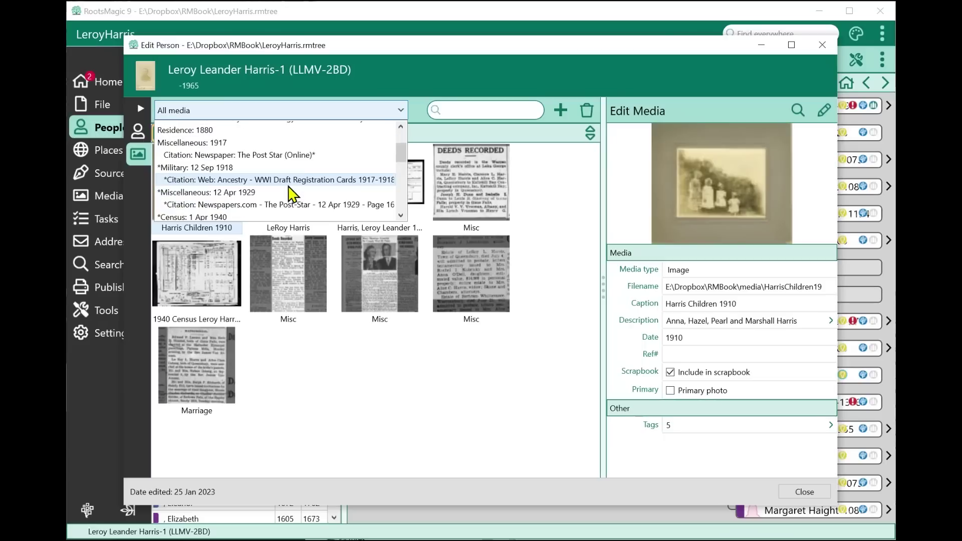
{"action": "left_click", "coordinate": [205, 193]}
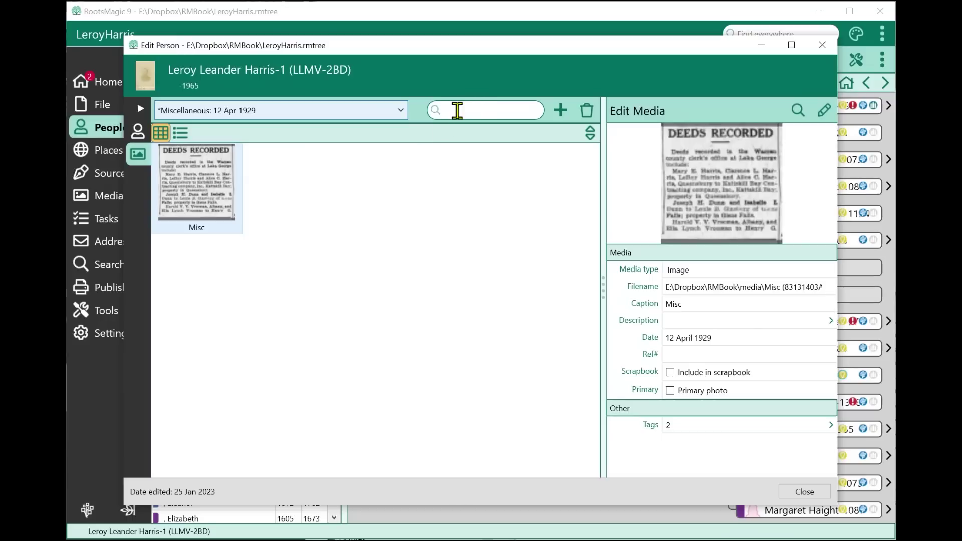
- Set the person's media filter back to "All media"
{"action": "left_click", "coordinate": [304, 113]}
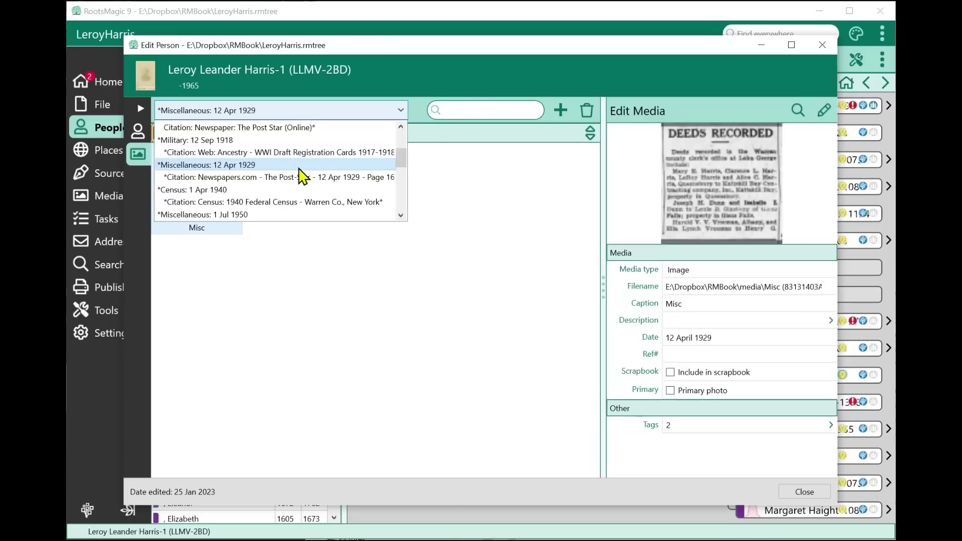
{"action": "scroll", "coordinate": [304, 178], "scroll_direction": "up", "scroll_amount": 3}
{"action": "left_click", "coordinate": [241, 129]}
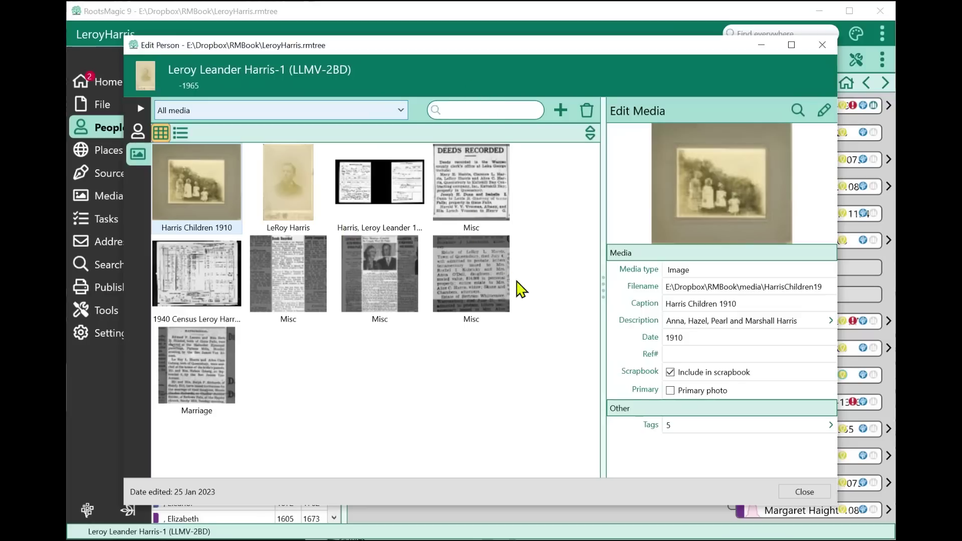
{"action": "left_click", "coordinate": [272, 112]}
{"action": "left_click", "coordinate": [269, 111]}
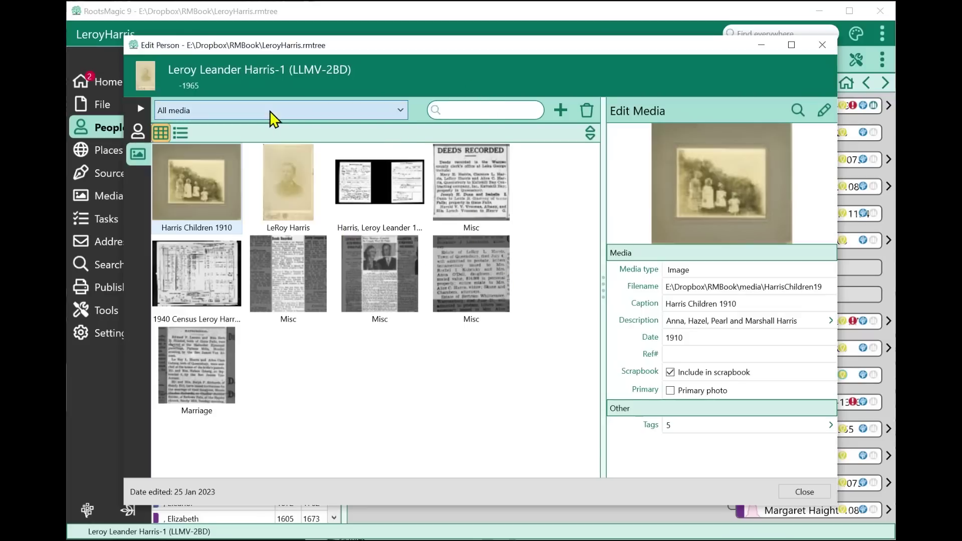
- View the Rearrange Media list for the person, cancel it, and close the person's record
{"action": "left_click", "coordinate": [591, 133]}
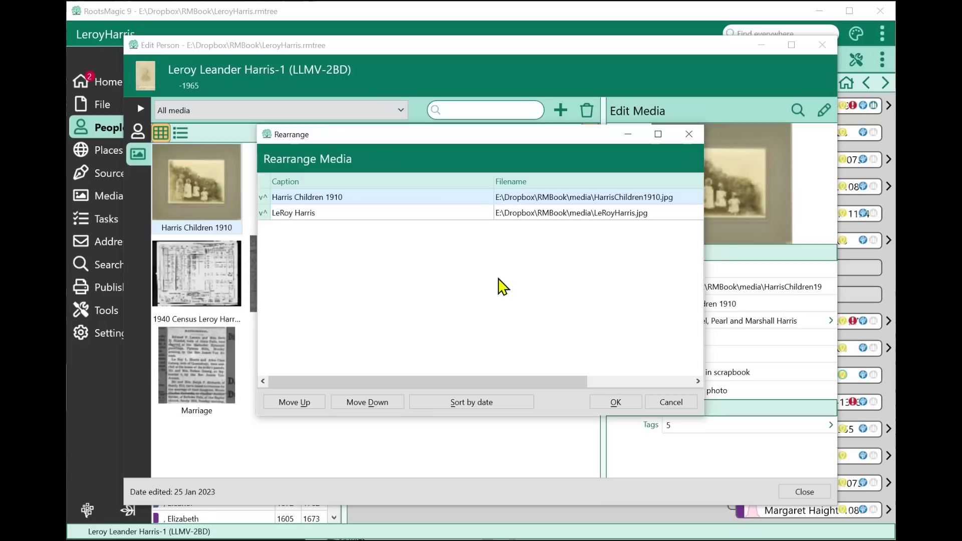
{"action": "left_click", "coordinate": [671, 403]}
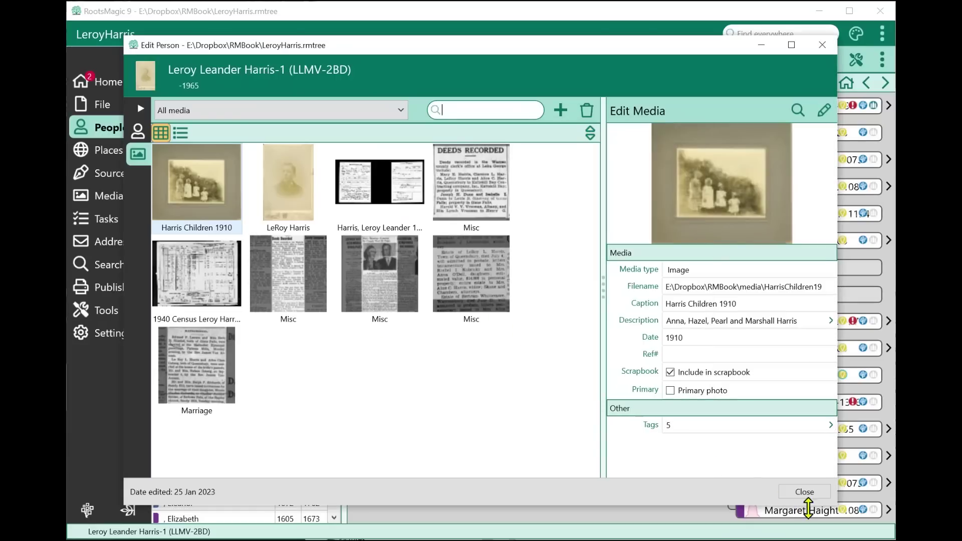
{"action": "left_click", "coordinate": [805, 492]}
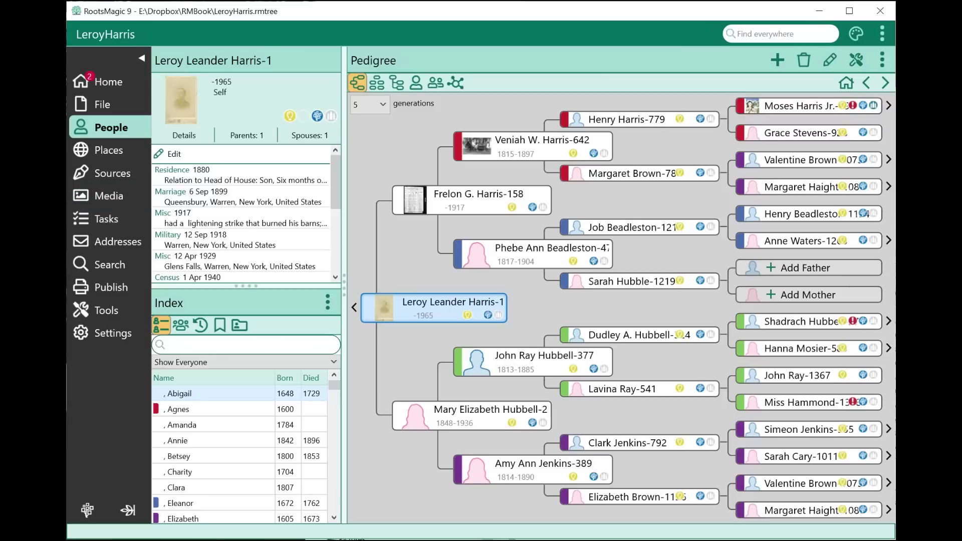
- Clear the advanced person search's results and compare the basic and advanced person search pages
{"action": "left_click", "coordinate": [109, 264]}
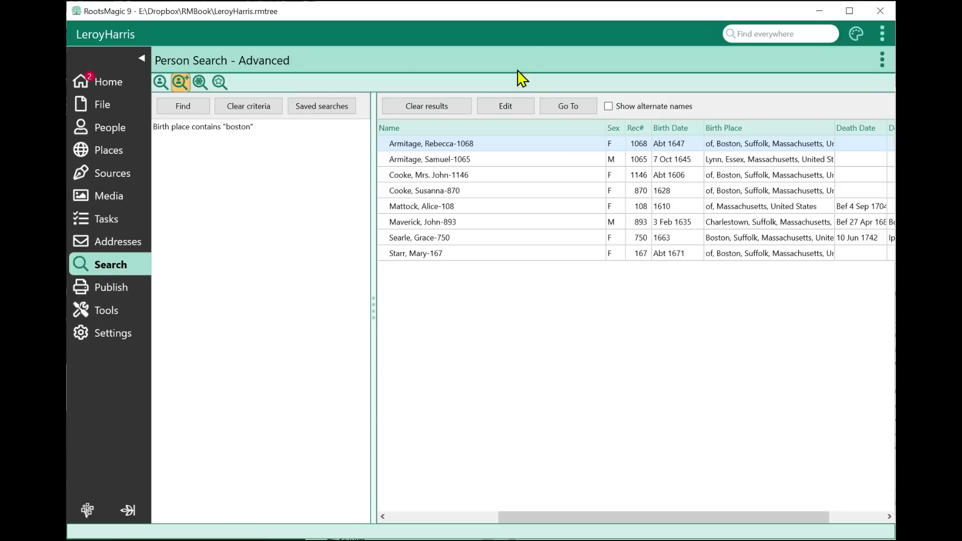
{"action": "left_click", "coordinate": [427, 107]}
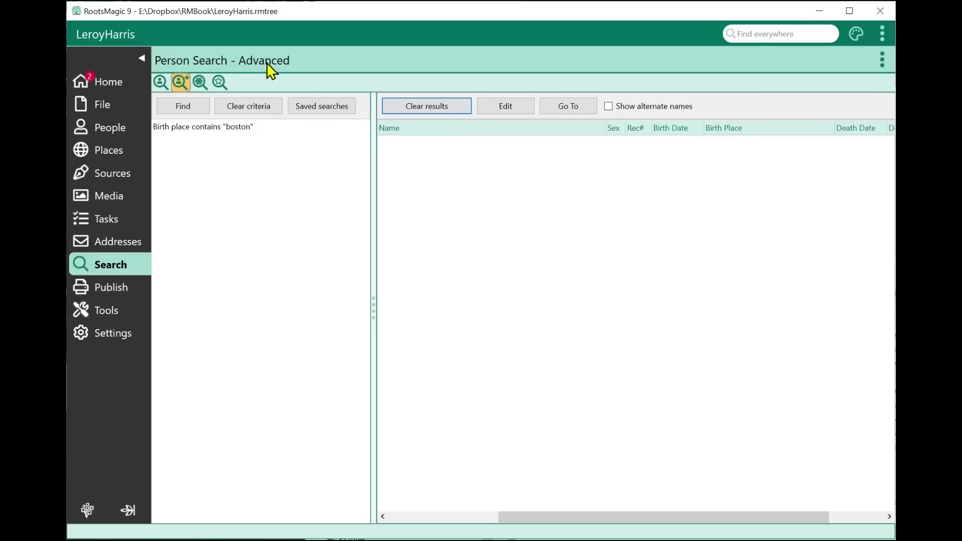
{"action": "left_click", "coordinate": [161, 83]}
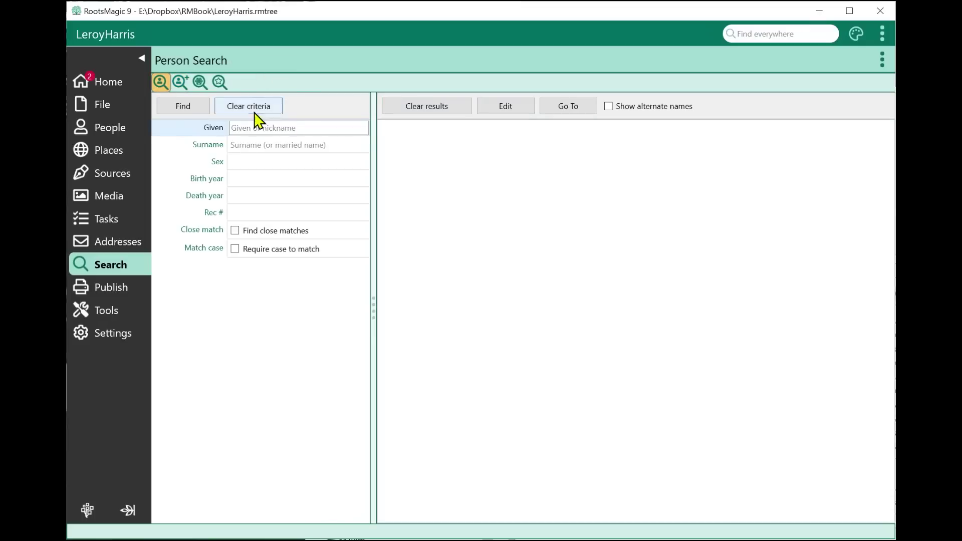
{"action": "left_click", "coordinate": [179, 85]}
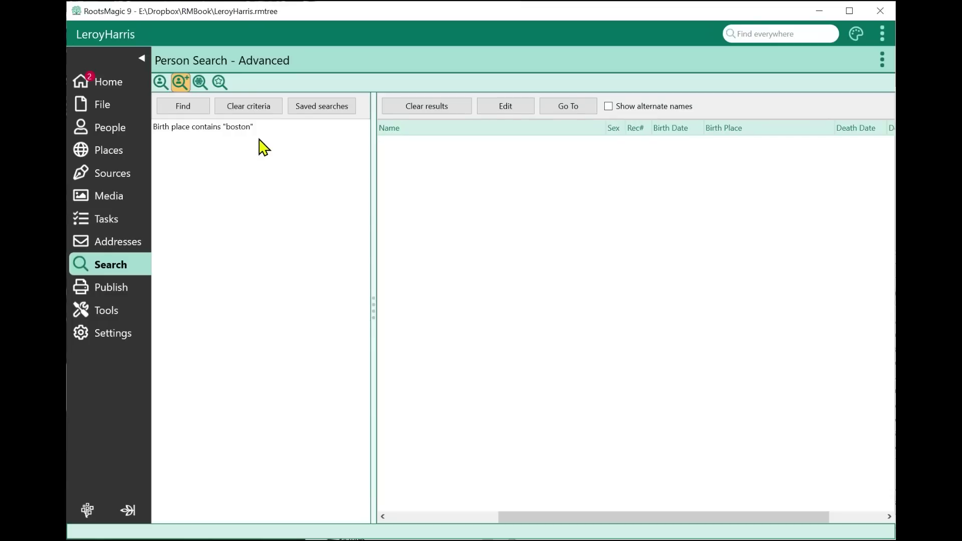
- Inspect the criteria form of the advanced person search and cancel it
{"action": "left_click", "coordinate": [186, 107]}
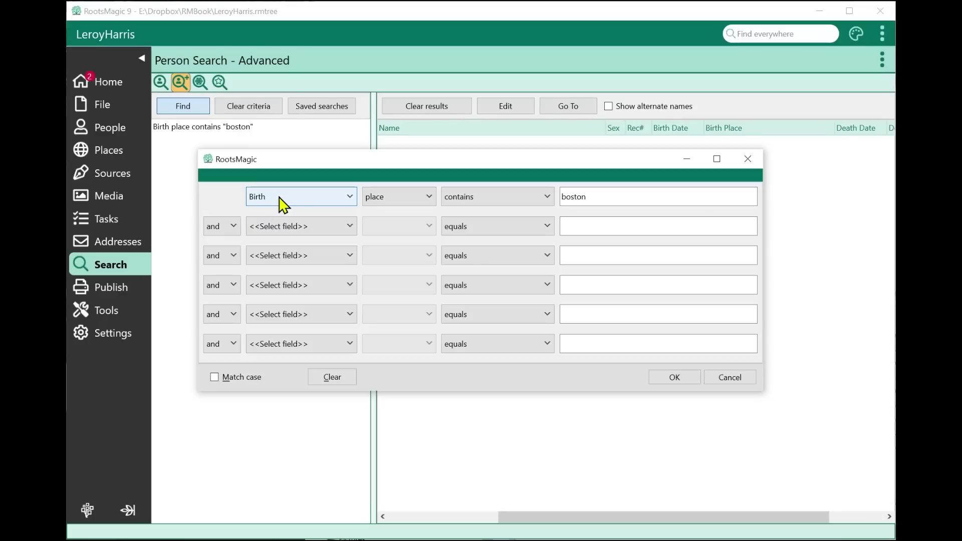
{"action": "left_click", "coordinate": [324, 381]}
{"action": "left_click", "coordinate": [729, 378]}
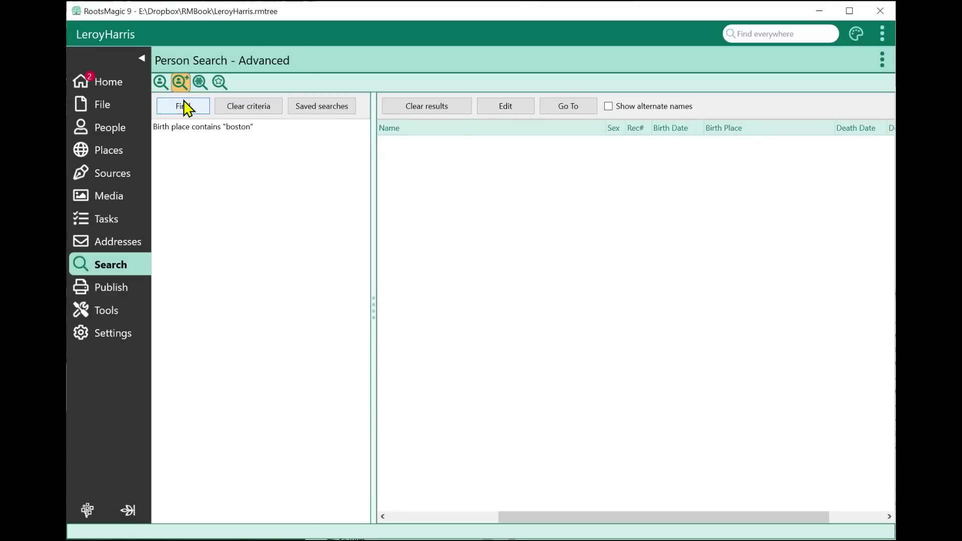
- Save a new search criteria set for birth place contains "boston" under the name "Born in Boston"
{"action": "left_click", "coordinate": [315, 108]}
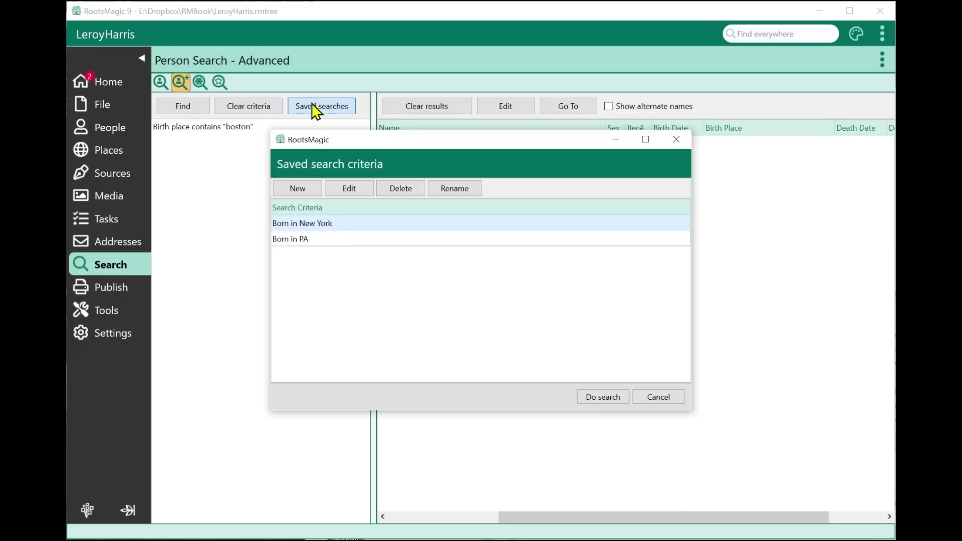
{"action": "left_click", "coordinate": [302, 190]}
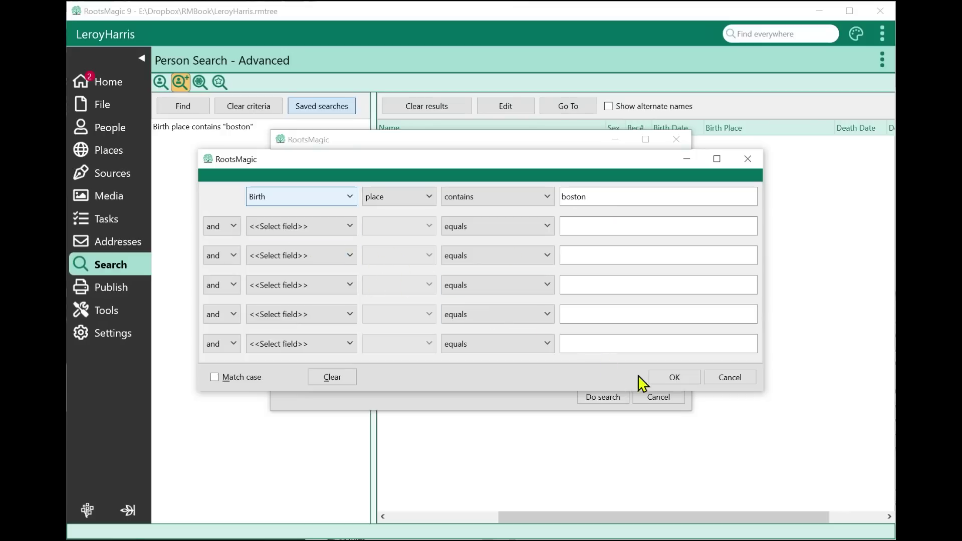
{"action": "left_click", "coordinate": [674, 377]}
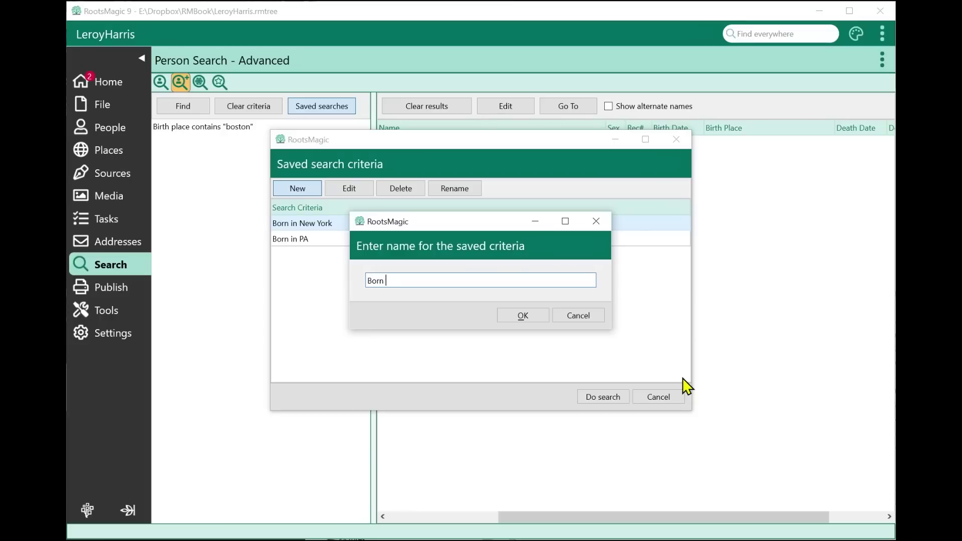
{"action": "type", "text": "Born in Boston"}
{"action": "left_click", "coordinate": [532, 318]}
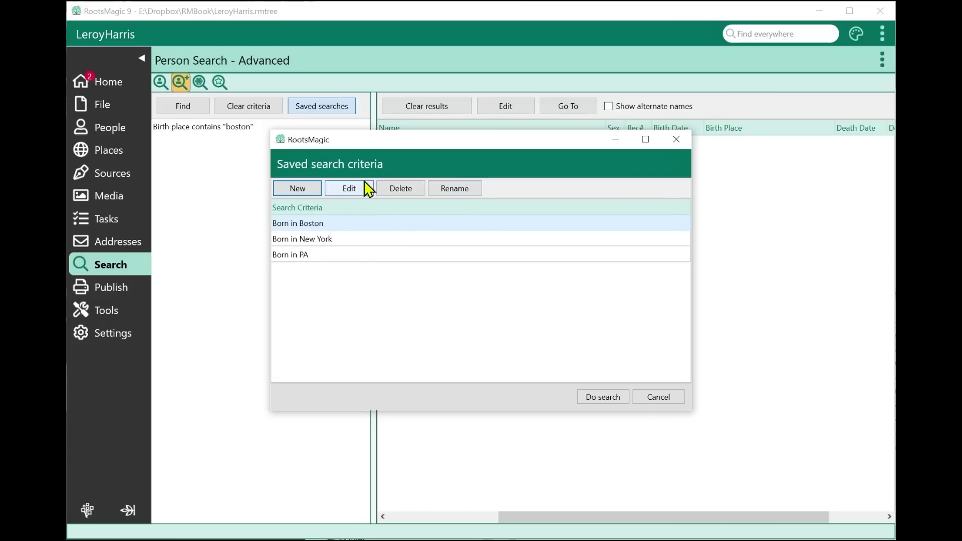
- Run the saved search "Born in PA"
{"action": "mouse_move", "coordinate": [358, 143]}
{"action": "left_mouse_down"}
{"action": "mouse_move", "coordinate": [379, 209]}
{"action": "mouse_move", "coordinate": [357, 162]}
{"action": "left_mouse_up"}
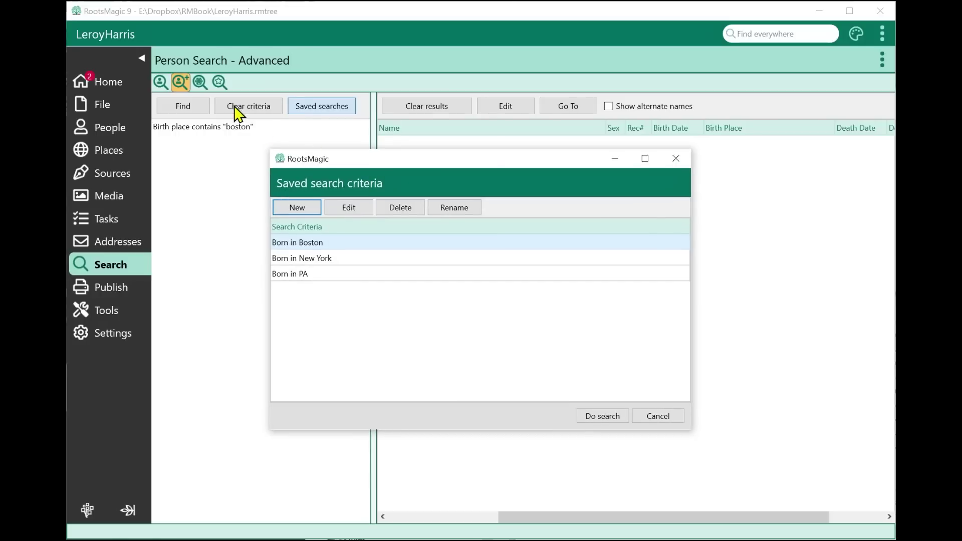
{"action": "left_click", "coordinate": [312, 272]}
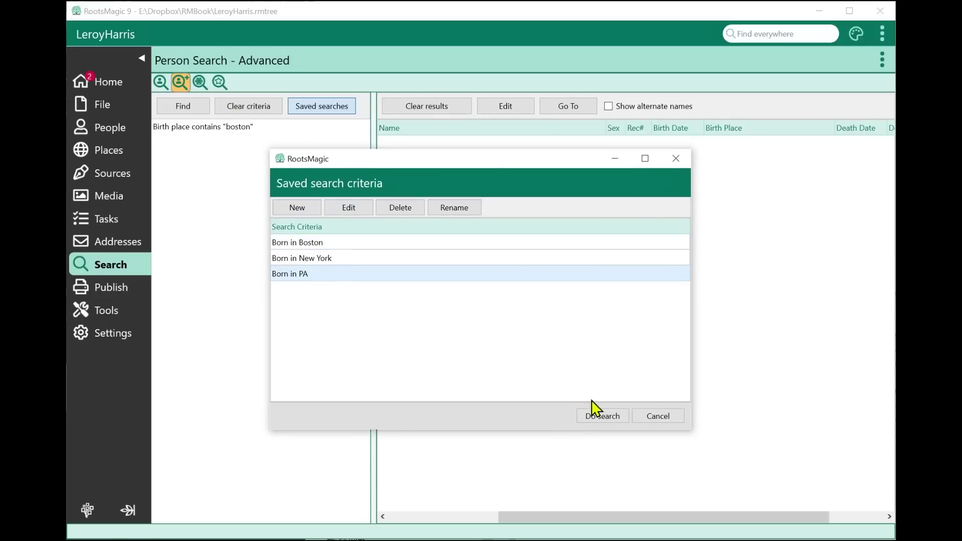
{"action": "left_click", "coordinate": [601, 416]}
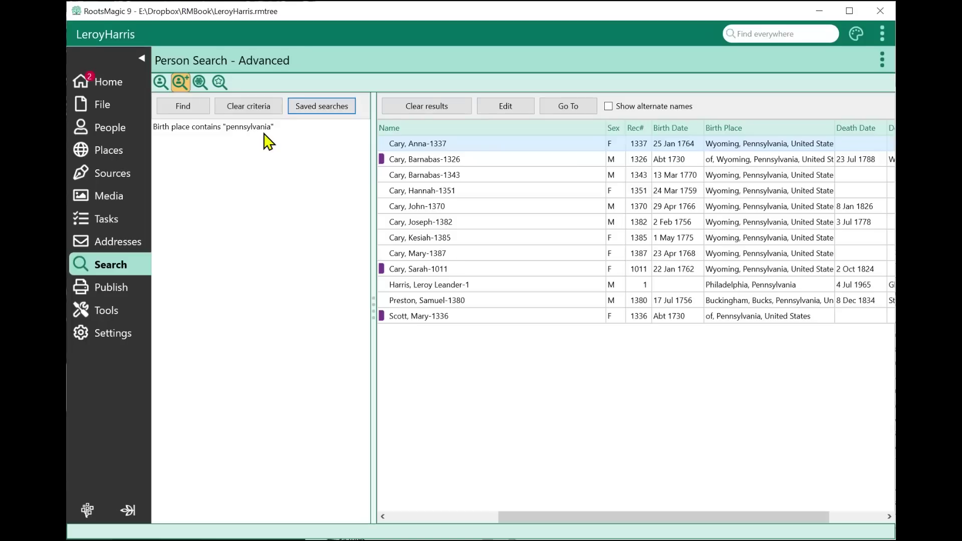
- Return to the pedigree, view the person editing commands, and open the Problem list options
{"action": "left_click", "coordinate": [116, 129]}
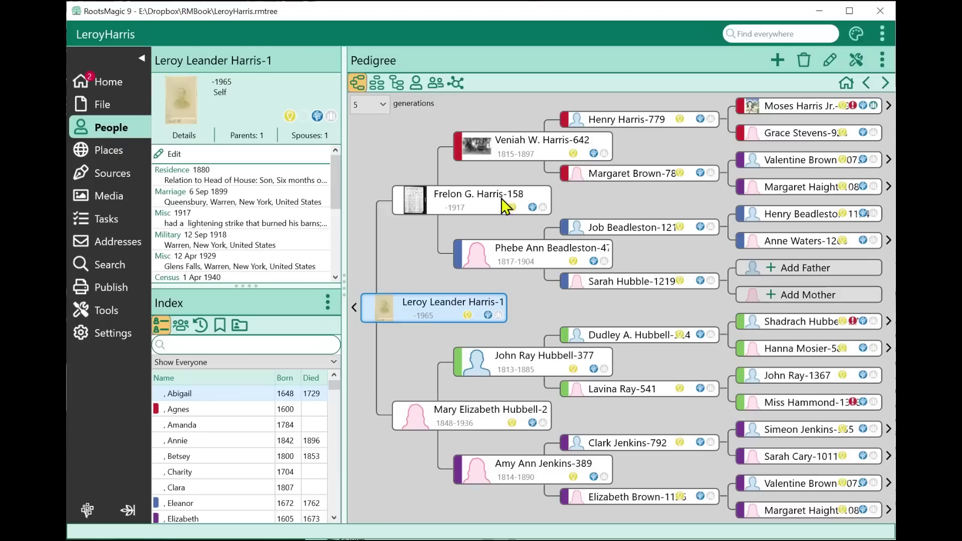
{"action": "left_click", "coordinate": [832, 61]}
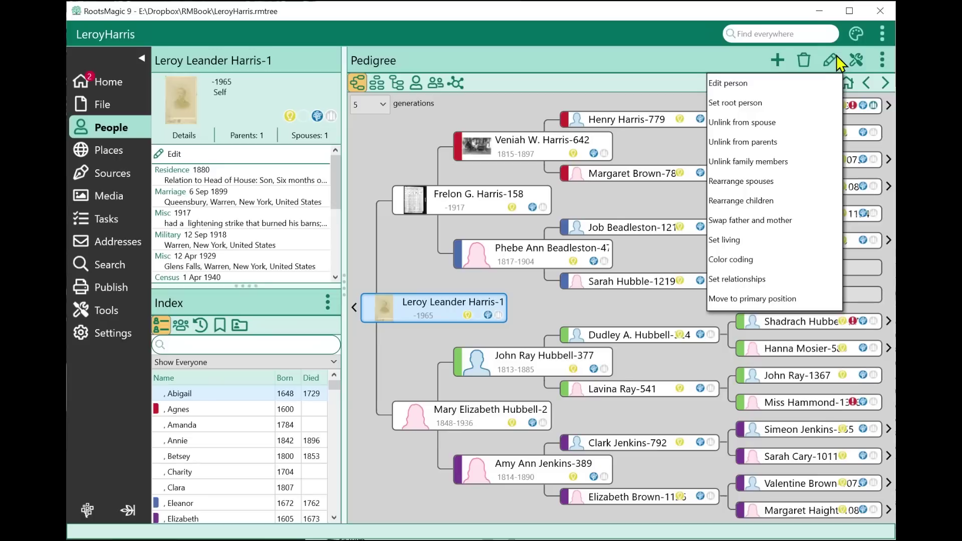
{"action": "left_click", "coordinate": [847, 56]}
{"action": "left_click", "coordinate": [853, 58]}
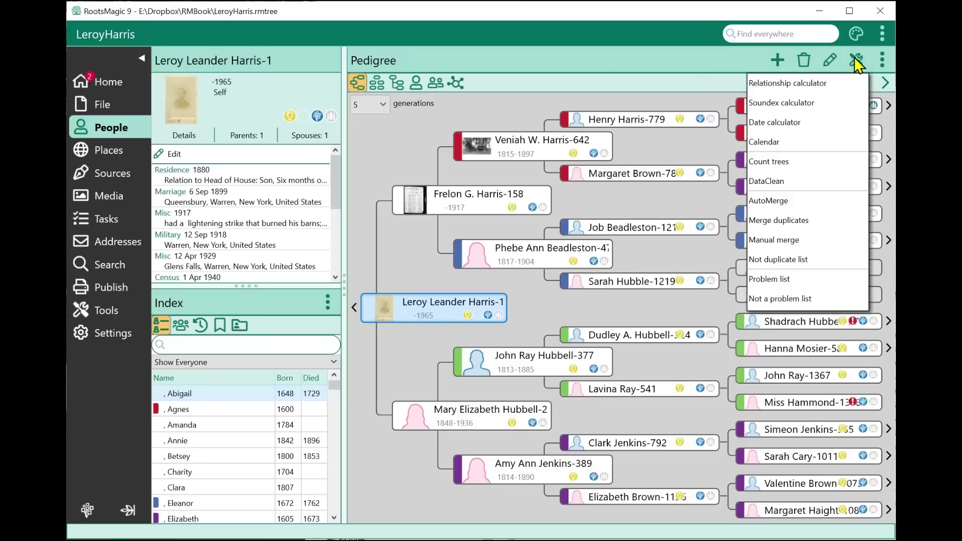
{"action": "left_click", "coordinate": [785, 284]}
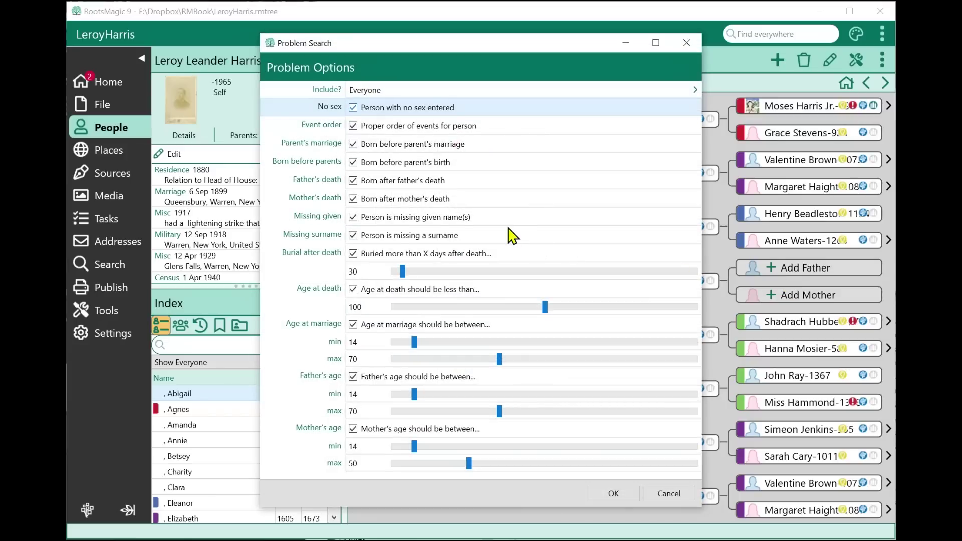
- Mark people for inclusion in the problem search using the saved search "Born in PA"
{"action": "left_click", "coordinate": [359, 92]}
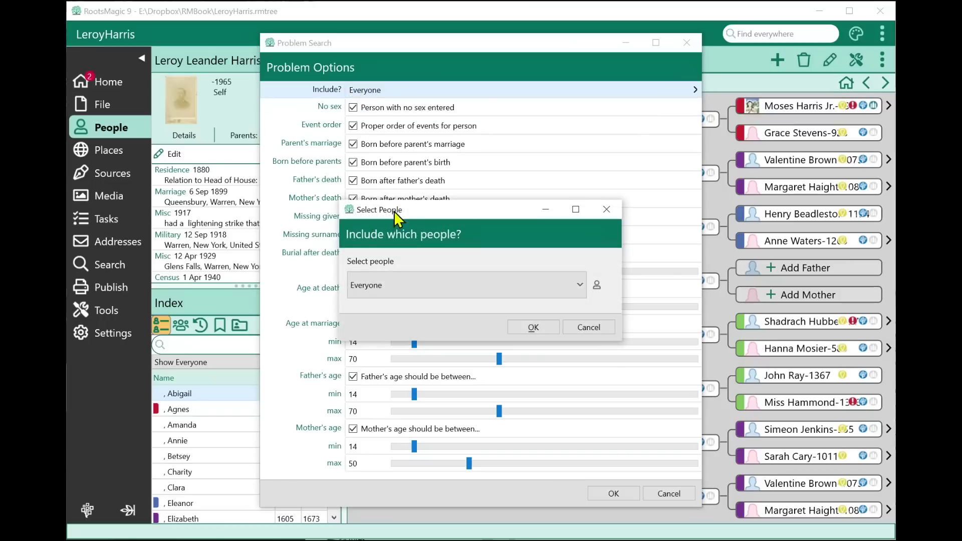
{"action": "left_click", "coordinate": [447, 289]}
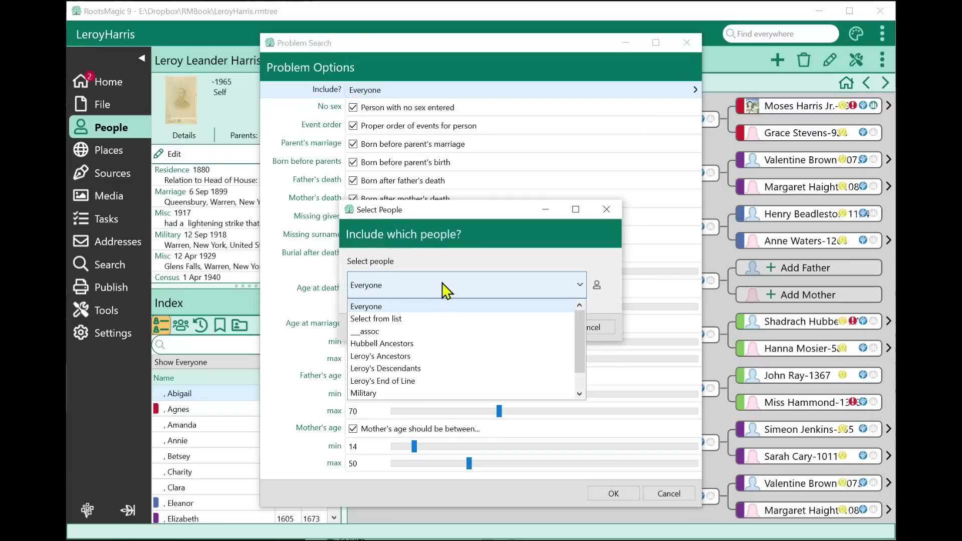
{"action": "left_click", "coordinate": [394, 319]}
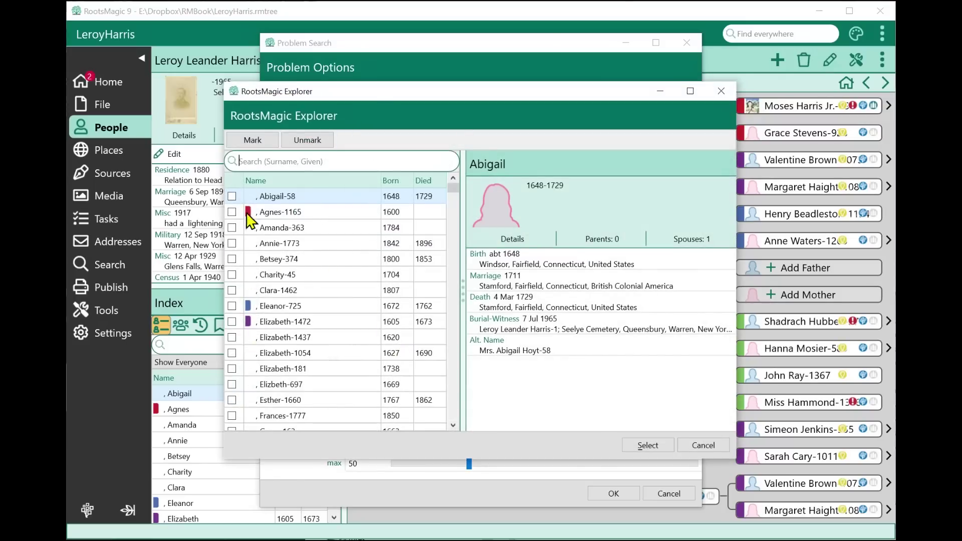
{"action": "left_click", "coordinate": [251, 141]}
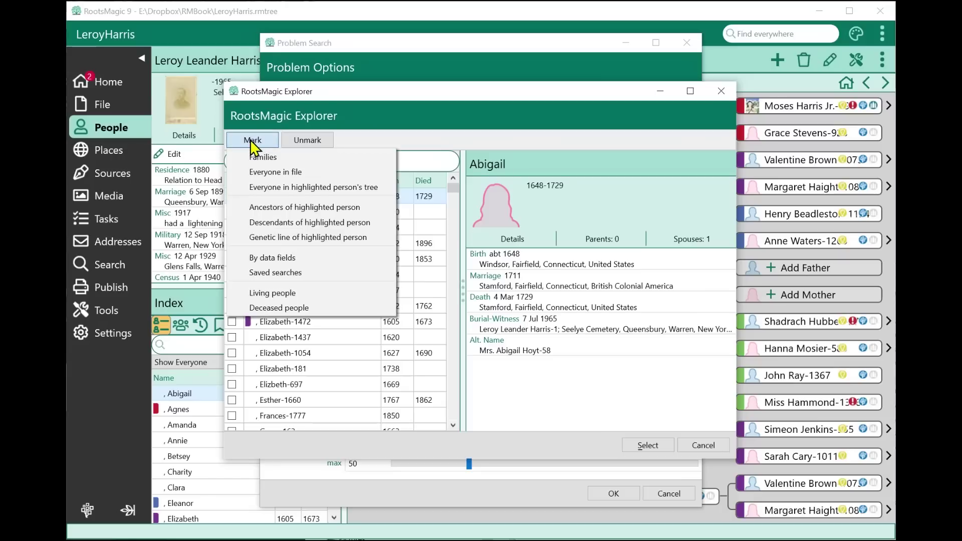
{"action": "left_click", "coordinate": [284, 273]}
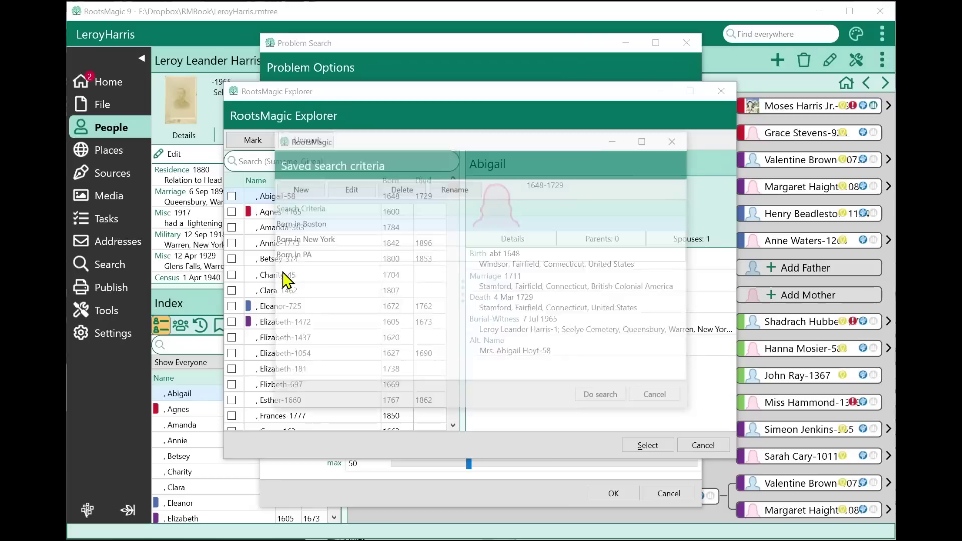
{"action": "left_click", "coordinate": [324, 254]}
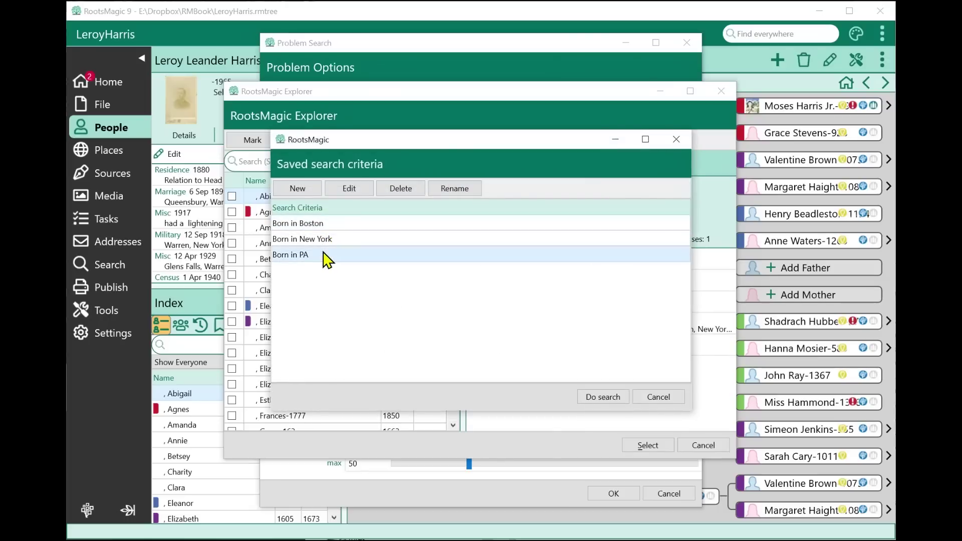
{"action": "left_click", "coordinate": [598, 397]}
{"action": "left_click", "coordinate": [489, 300]}
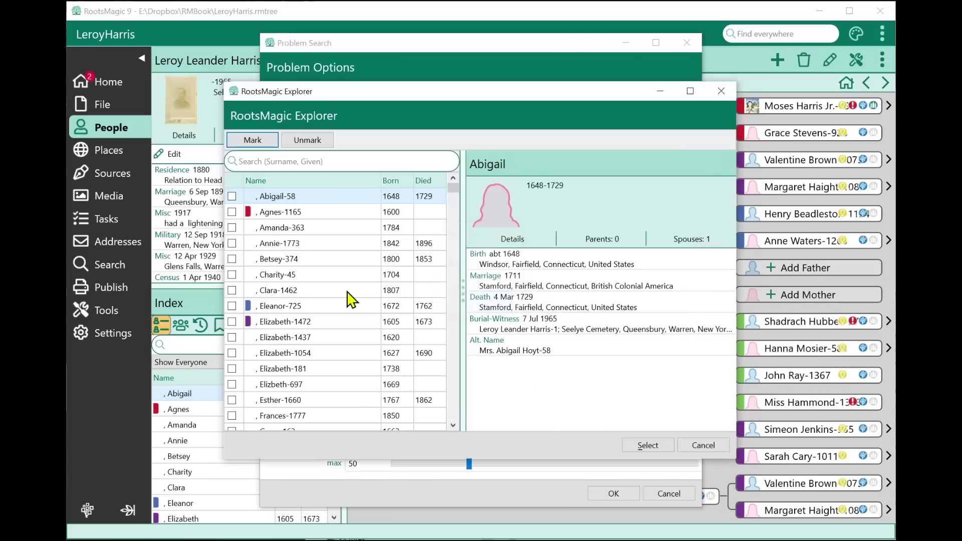
- Accept the list selection as the people to include, and cancel the problem search
{"action": "scroll", "coordinate": [376, 295], "scroll_direction": "down", "scroll_amount": 5}
{"action": "scroll", "coordinate": [375, 301], "scroll_direction": "down", "scroll_amount": 10}
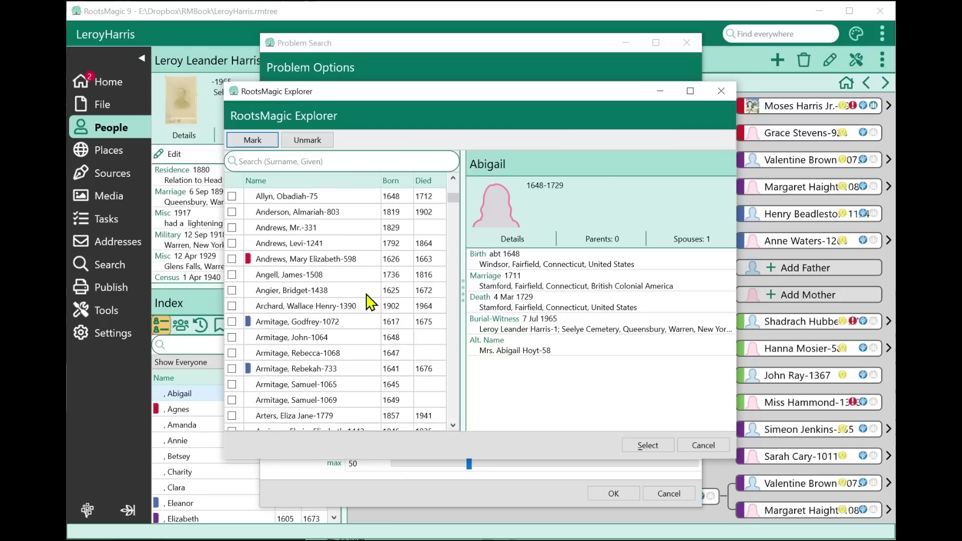
{"action": "left_click", "coordinate": [645, 445]}
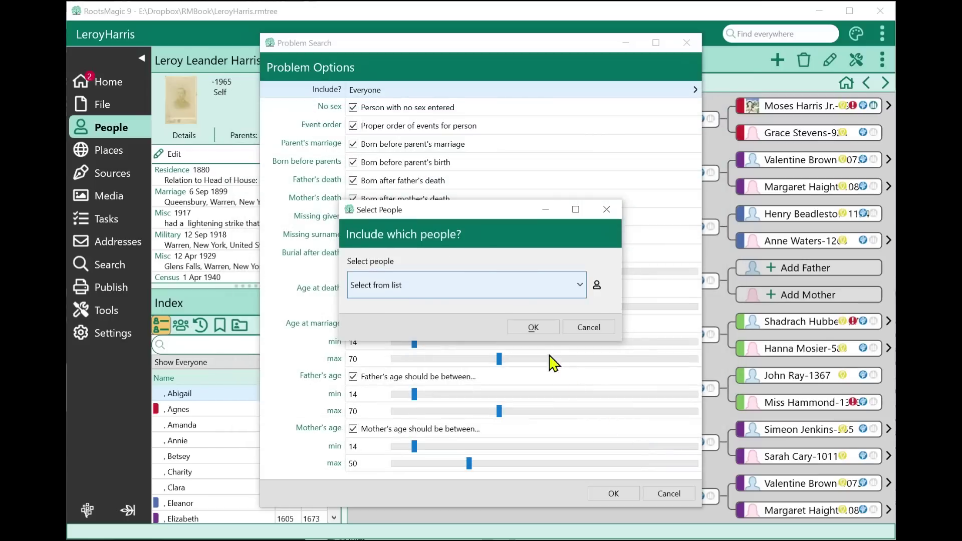
{"action": "left_click", "coordinate": [533, 327]}
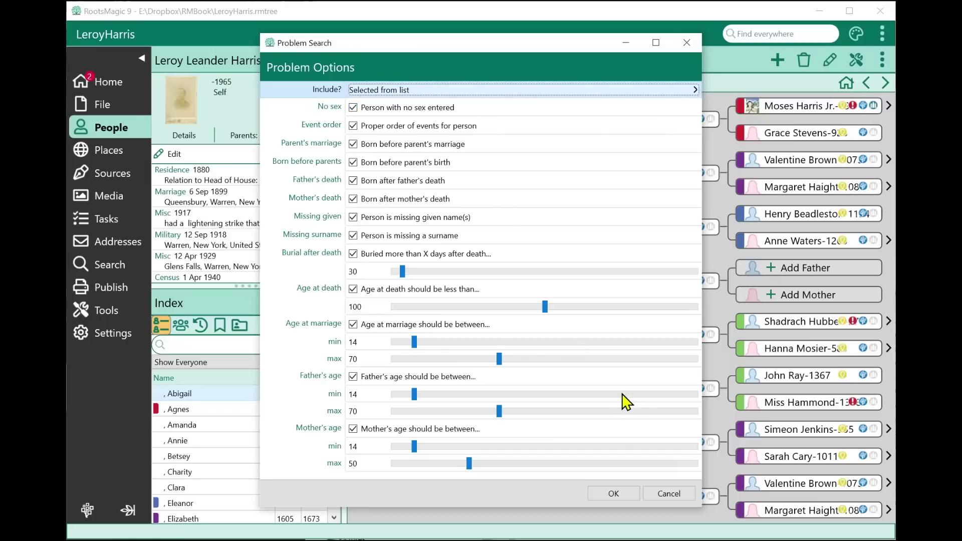
{"action": "left_click", "coordinate": [656, 493]}
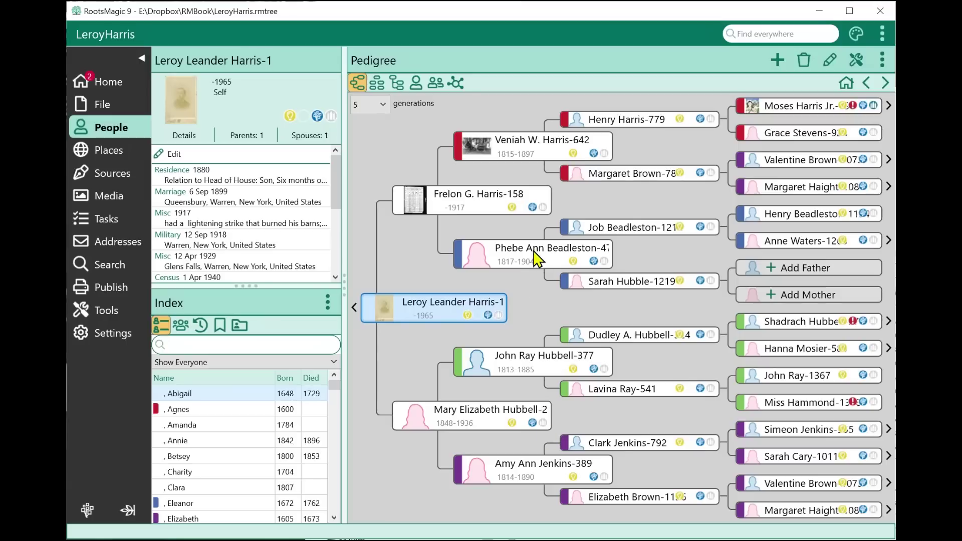
- Open the task filter form for the Tasks list and view the start date filter choices
{"action": "left_click", "coordinate": [110, 223]}
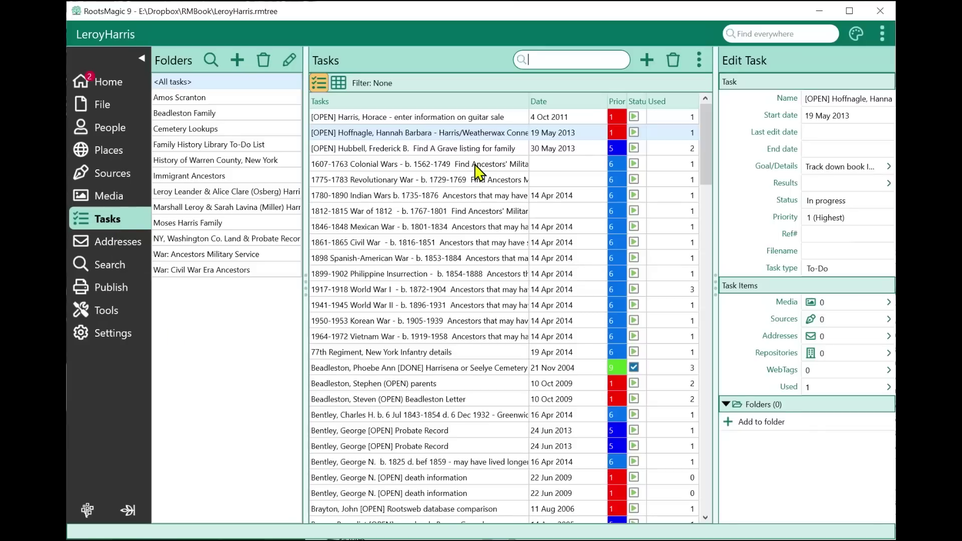
{"action": "left_click", "coordinate": [699, 60]}
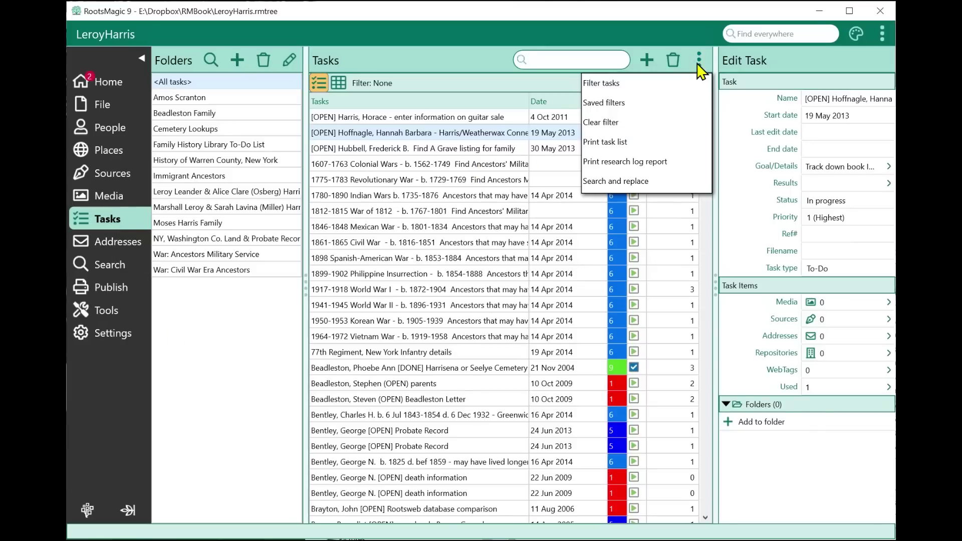
{"action": "left_click", "coordinate": [665, 84]}
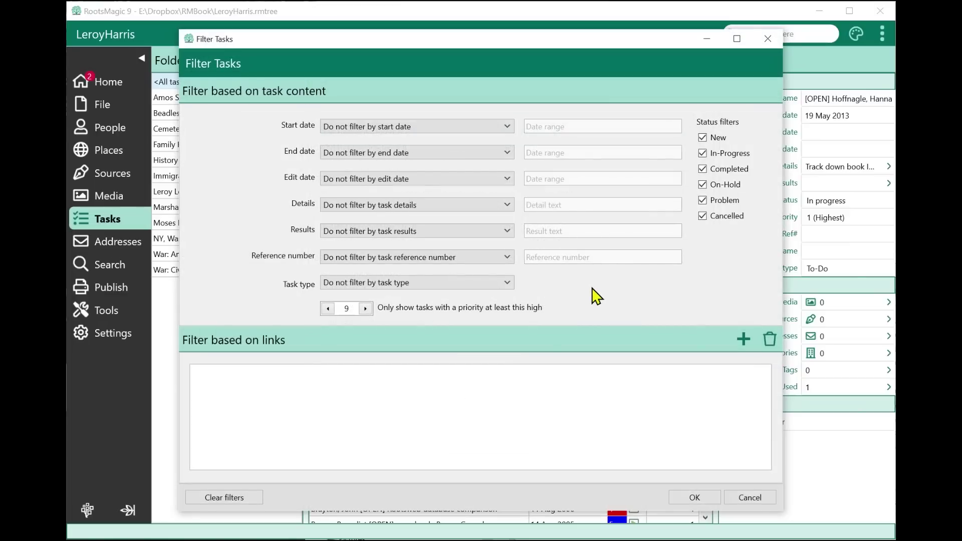
{"action": "left_click", "coordinate": [343, 132]}
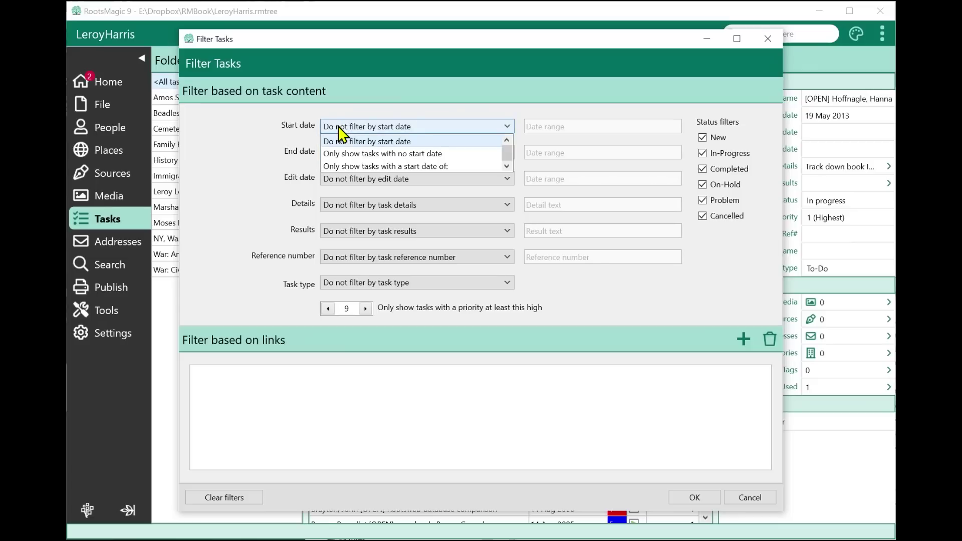
{"action": "left_click", "coordinate": [340, 131]}
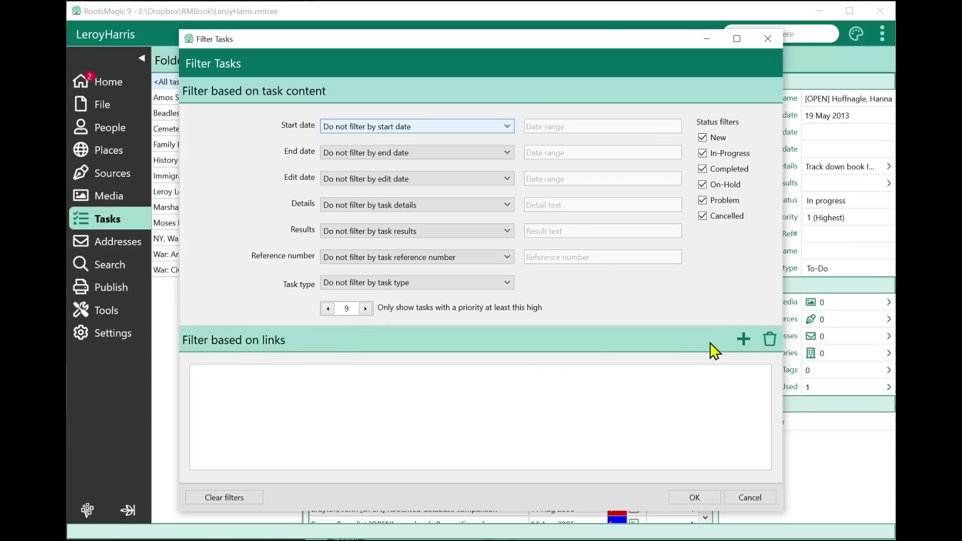
- View the item types available for a link-based task filter, and cancel the filter form
{"action": "left_click", "coordinate": [744, 340]}
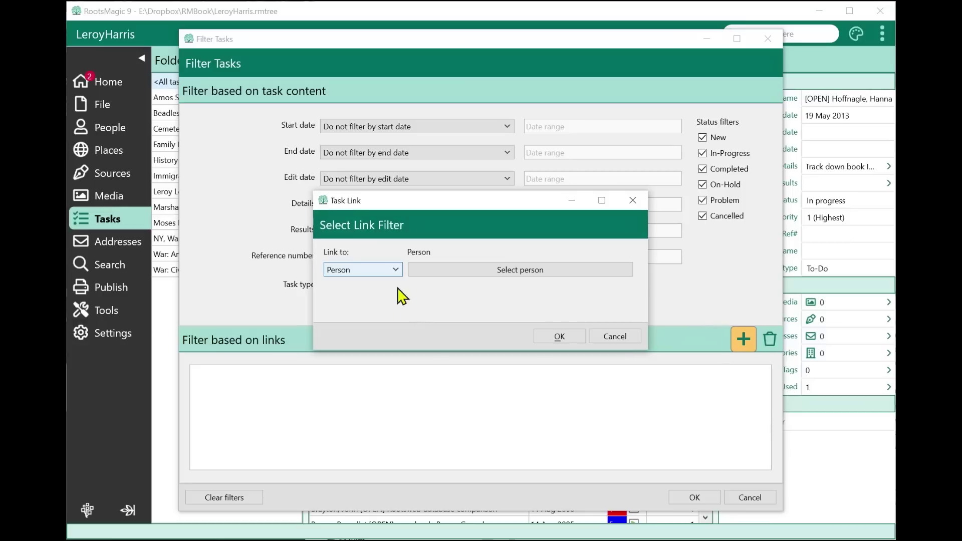
{"action": "left_click", "coordinate": [373, 271]}
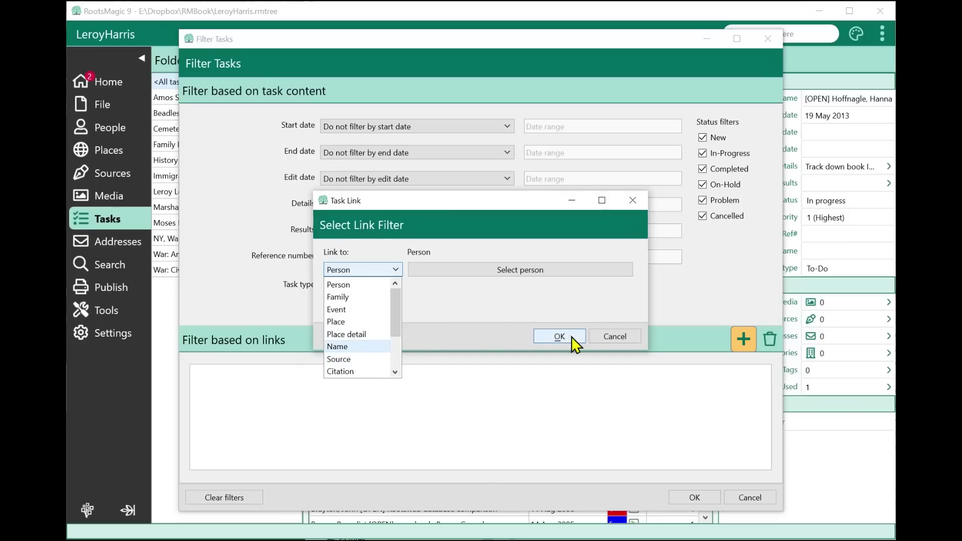
{"action": "left_click", "coordinate": [605, 336]}
{"action": "left_click", "coordinate": [605, 336]}
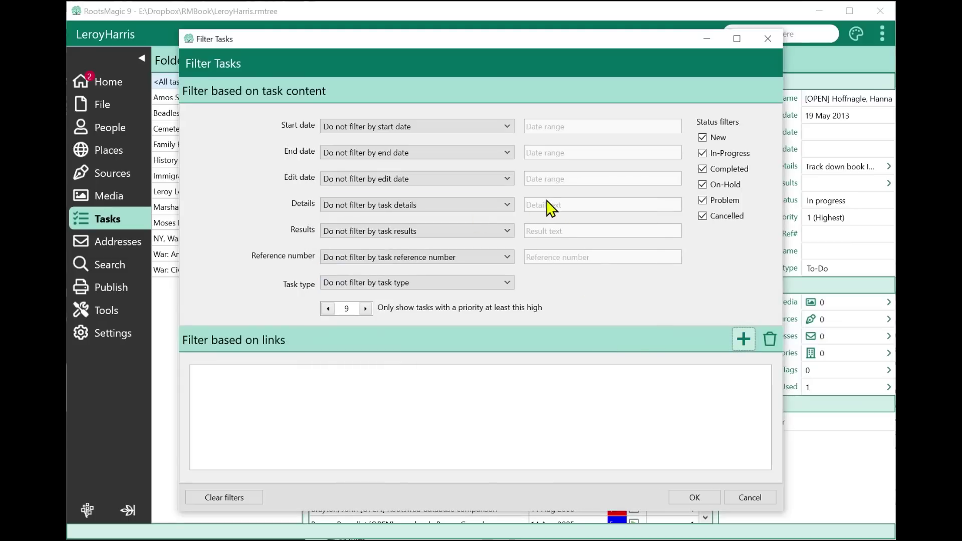
{"action": "left_click", "coordinate": [738, 498]}
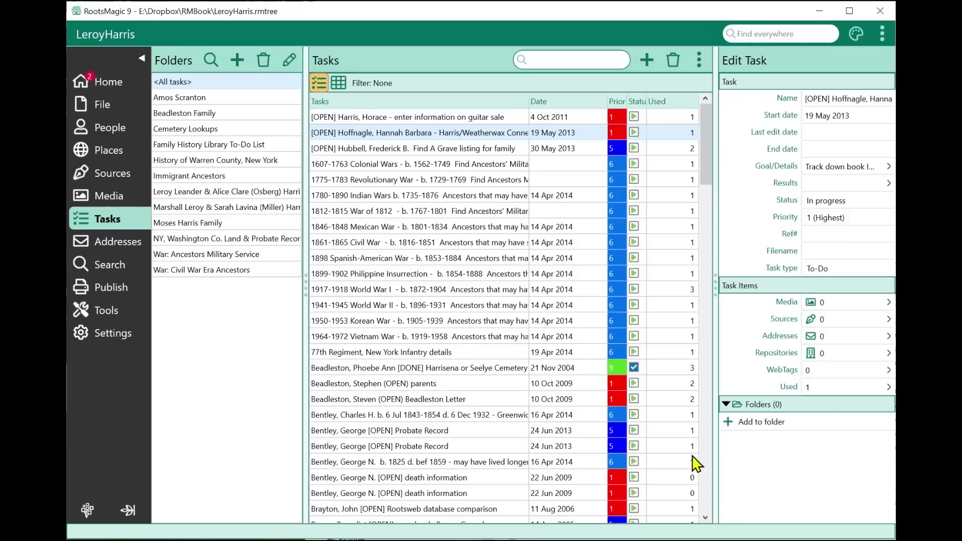
- Review the criteria of the saved task filter "Highest priority" and apply it to the task list
{"action": "left_click", "coordinate": [699, 60]}
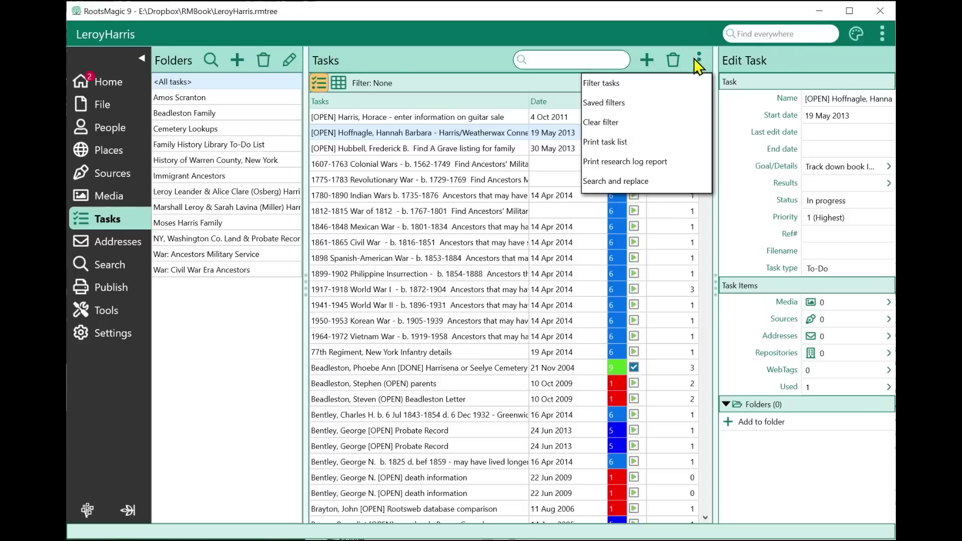
{"action": "left_click", "coordinate": [615, 105]}
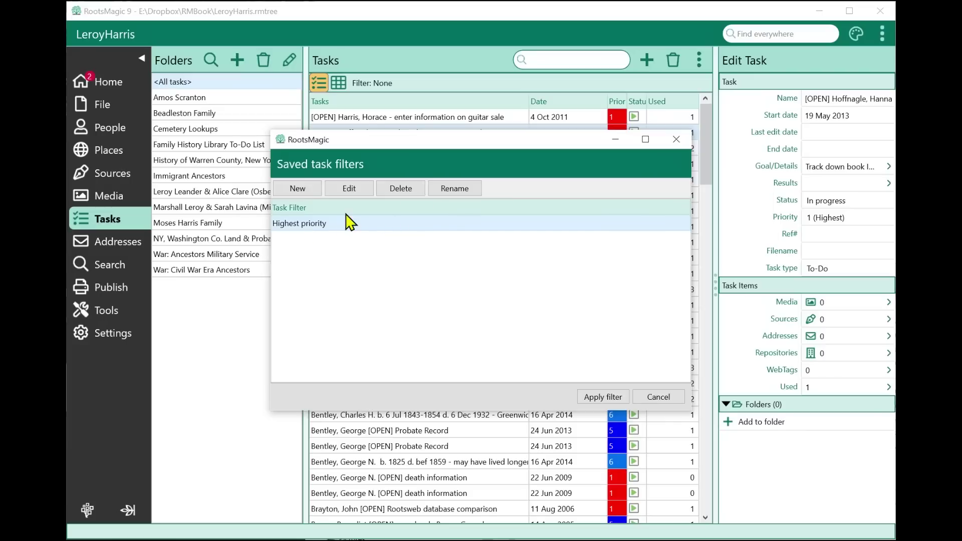
{"action": "left_click", "coordinate": [347, 190]}
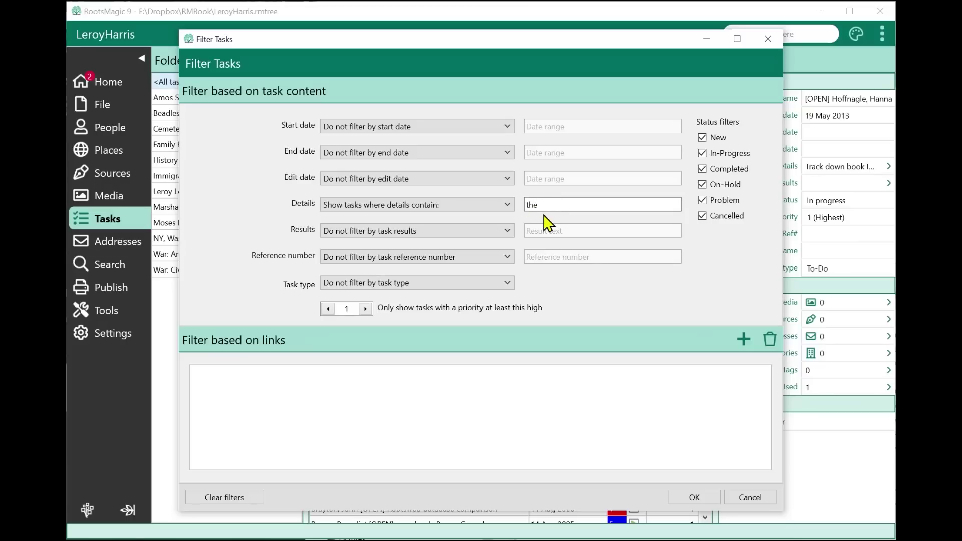
{"action": "left_click", "coordinate": [689, 496]}
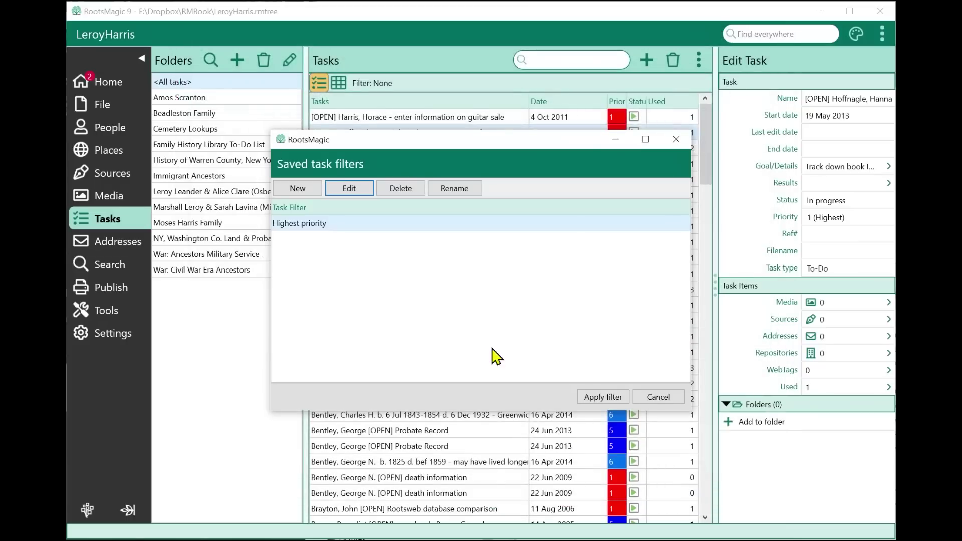
{"action": "left_click_drag", "start_coordinate": [495, 141], "coordinate": [535, 135]}
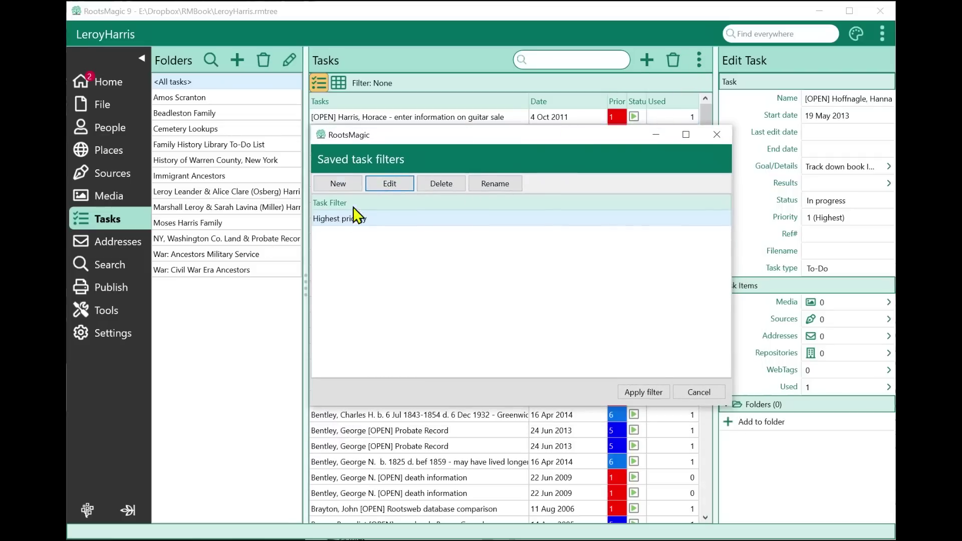
{"action": "left_click", "coordinate": [637, 396]}
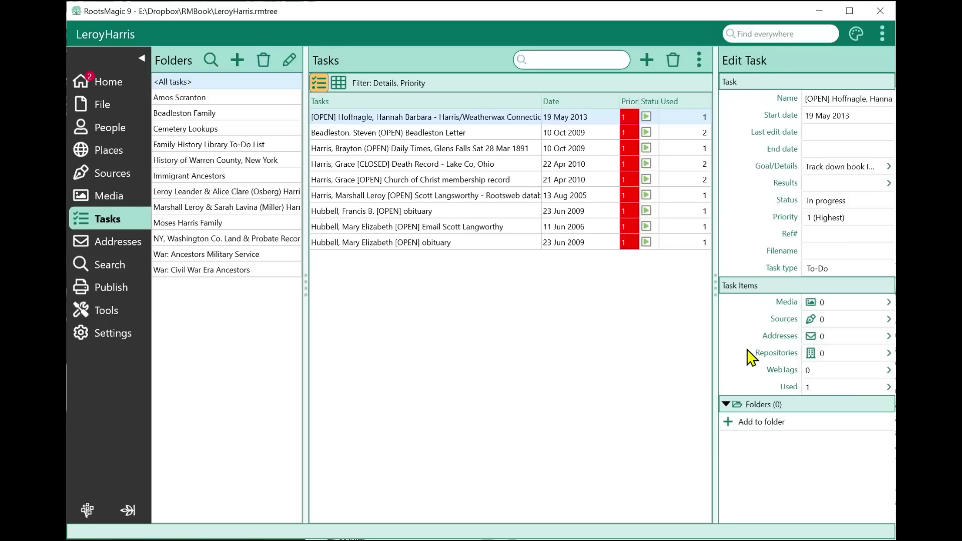
- Change the saved filter "Highest priority" to "Do not filter by task details" and apply it
{"action": "left_click", "coordinate": [698, 60]}
{"action": "left_click", "coordinate": [673, 103]}
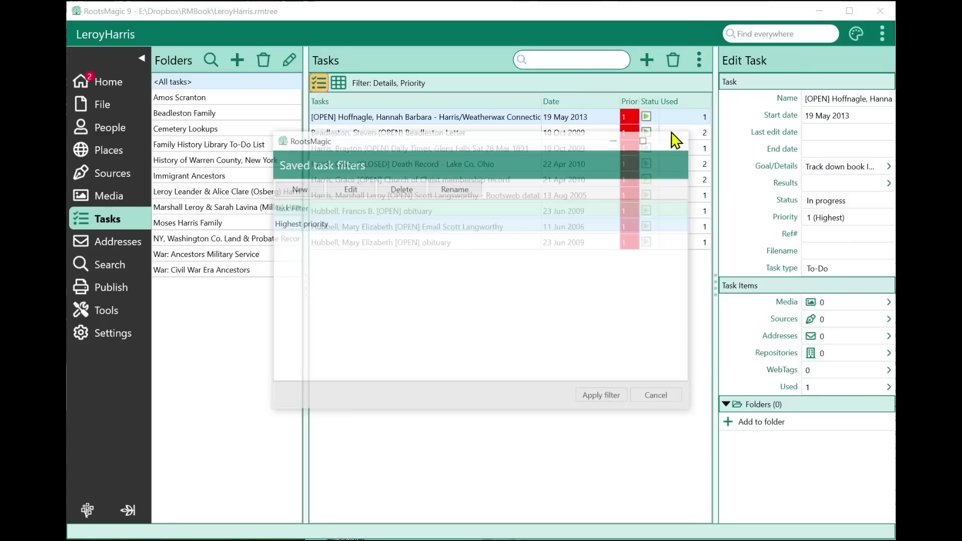
{"action": "left_click", "coordinate": [350, 189]}
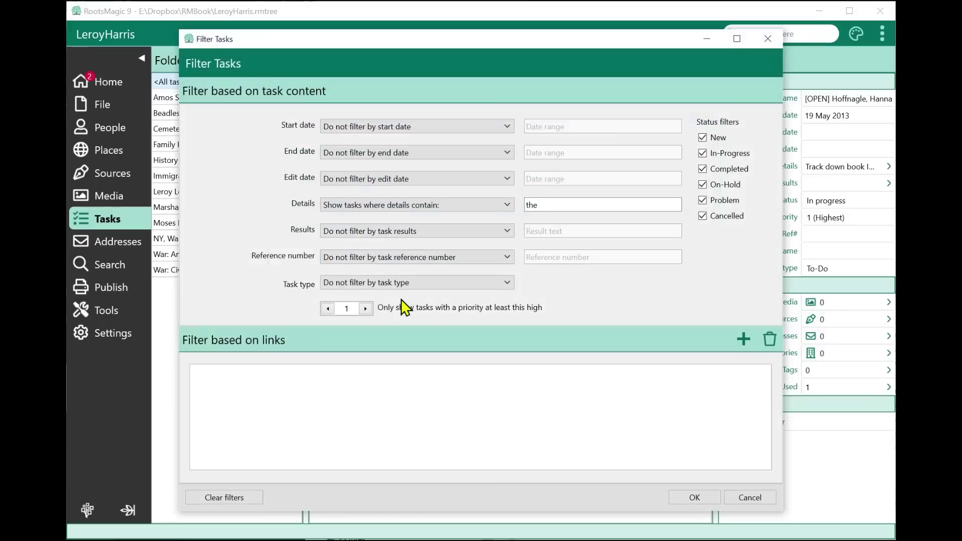
{"action": "left_click", "coordinate": [484, 207]}
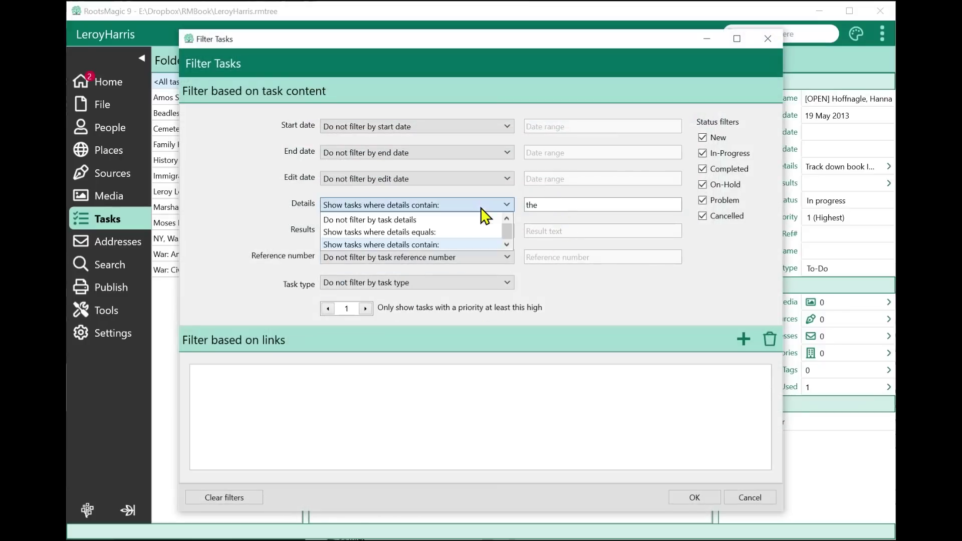
{"action": "left_click", "coordinate": [461, 218]}
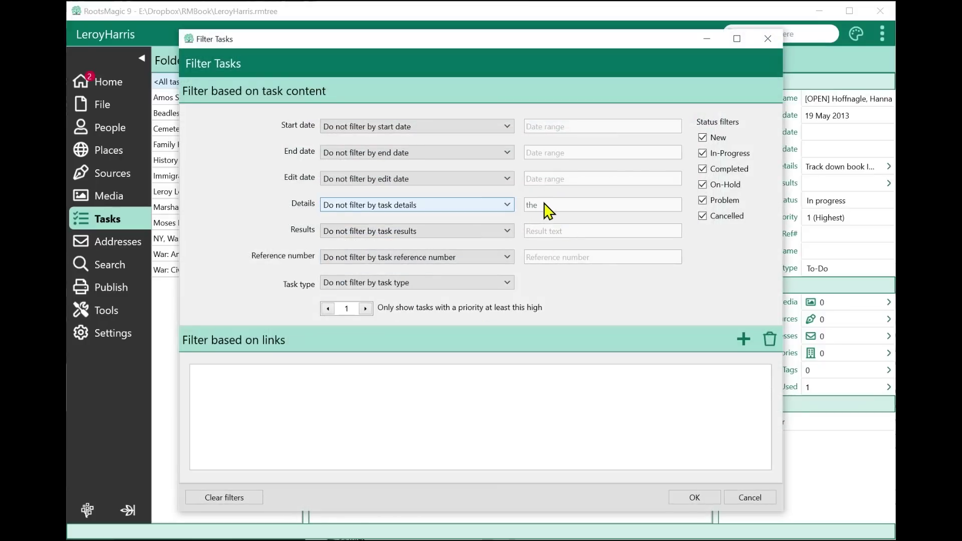
{"action": "left_click", "coordinate": [697, 501]}
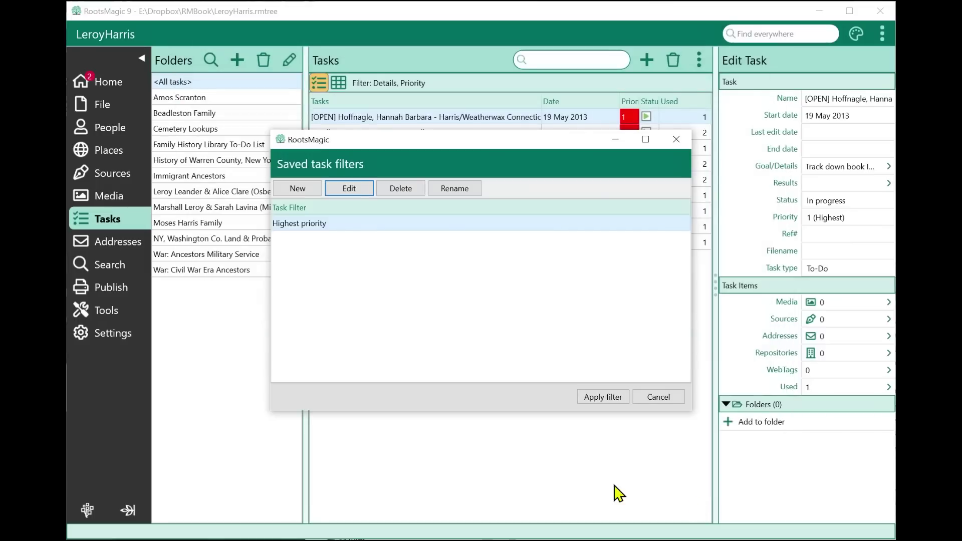
{"action": "left_click", "coordinate": [592, 398]}
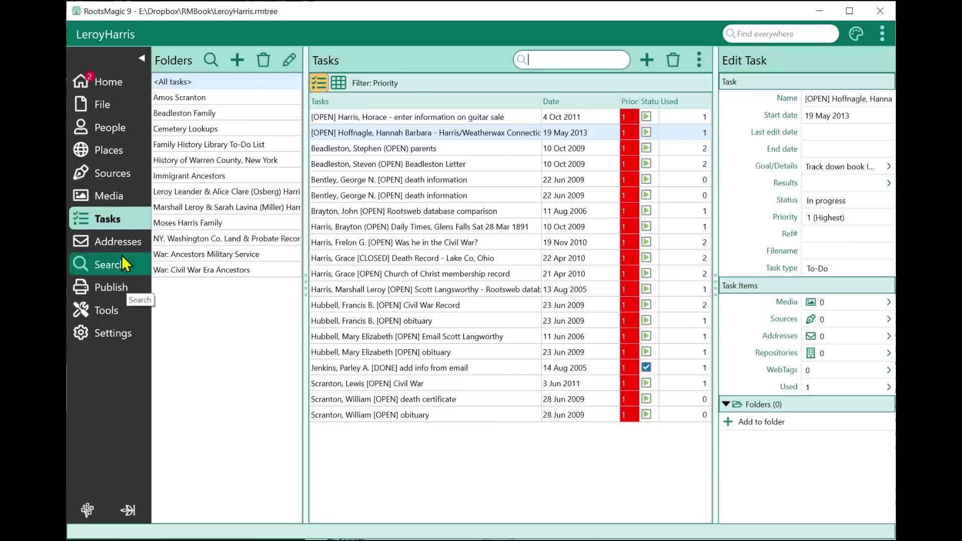
- Open the "Book: Butleriana" citations, list the uses of the "pg 86" citation, and select the fourth use
{"action": "left_click", "coordinate": [119, 179]}
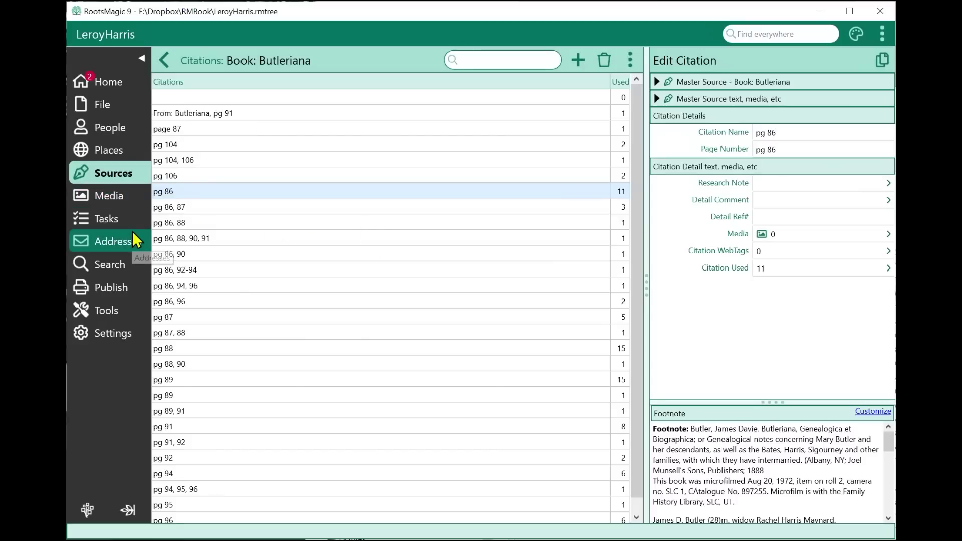
{"action": "left_click", "coordinate": [771, 271]}
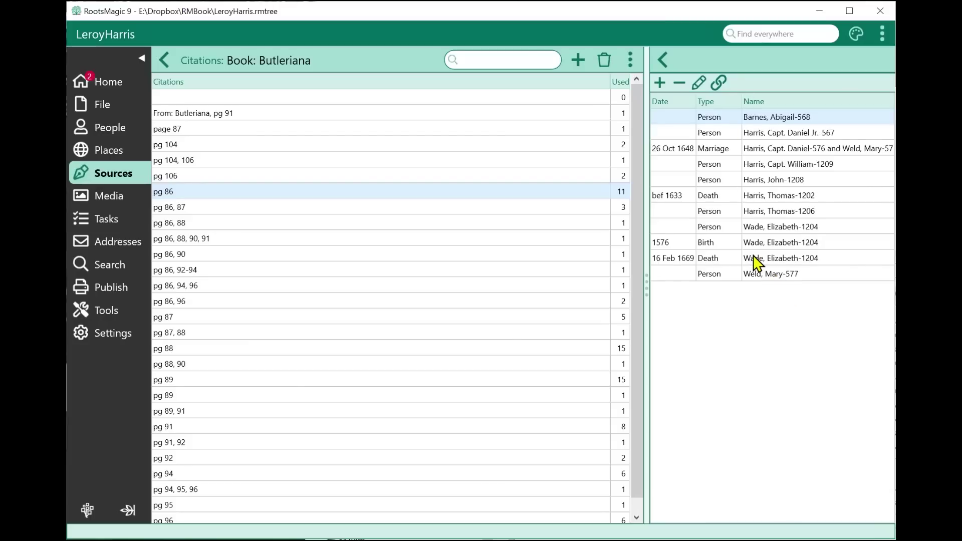
{"action": "left_click", "coordinate": [740, 169]}
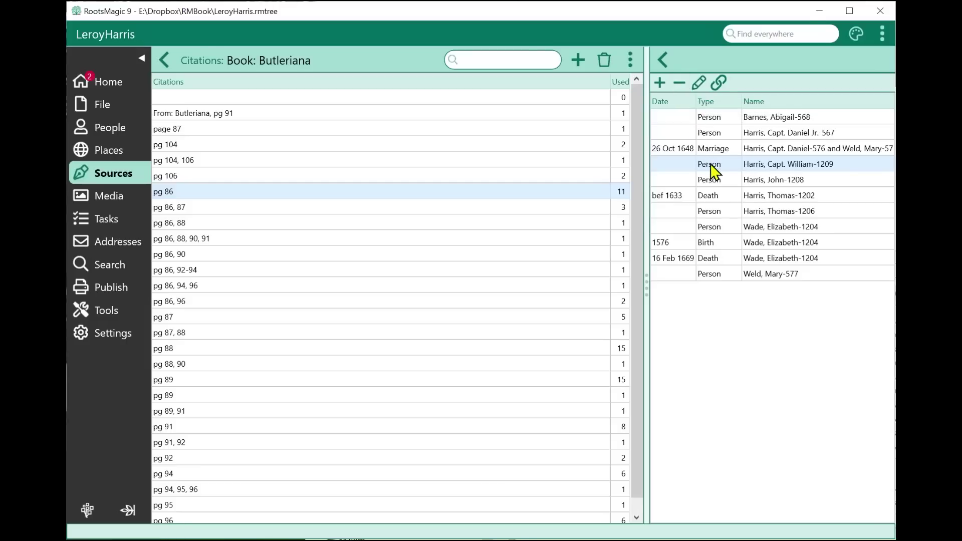
- View the link settings of the selected "pg 86" use without changing them, and inspect the linked person's record
{"action": "left_click", "coordinate": [720, 83]}
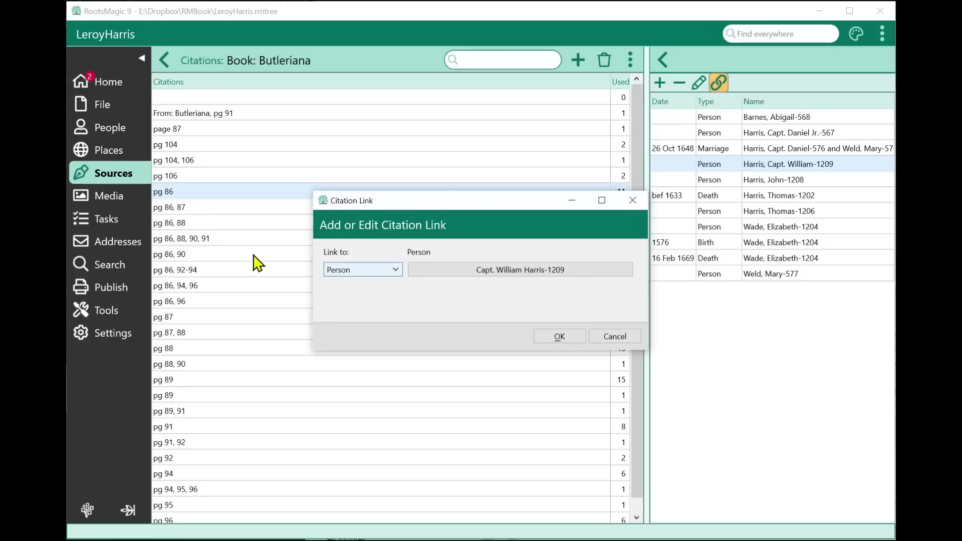
{"action": "left_click", "coordinate": [620, 341]}
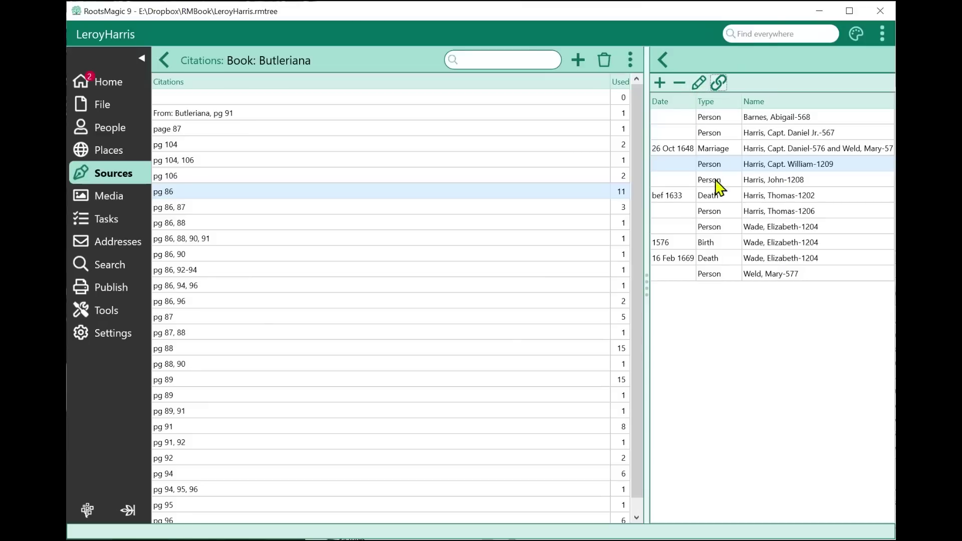
{"action": "left_click", "coordinate": [698, 82]}
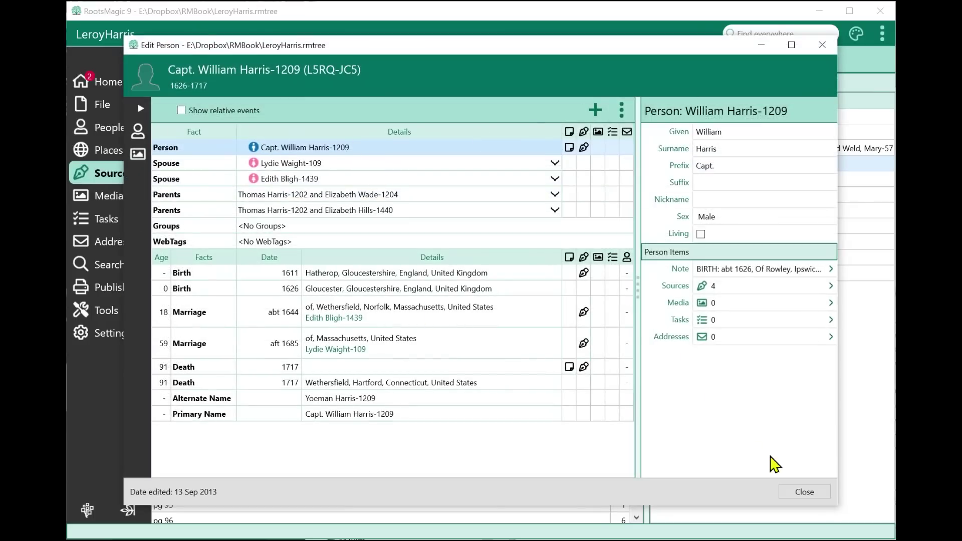
{"action": "left_click", "coordinate": [802, 491]}
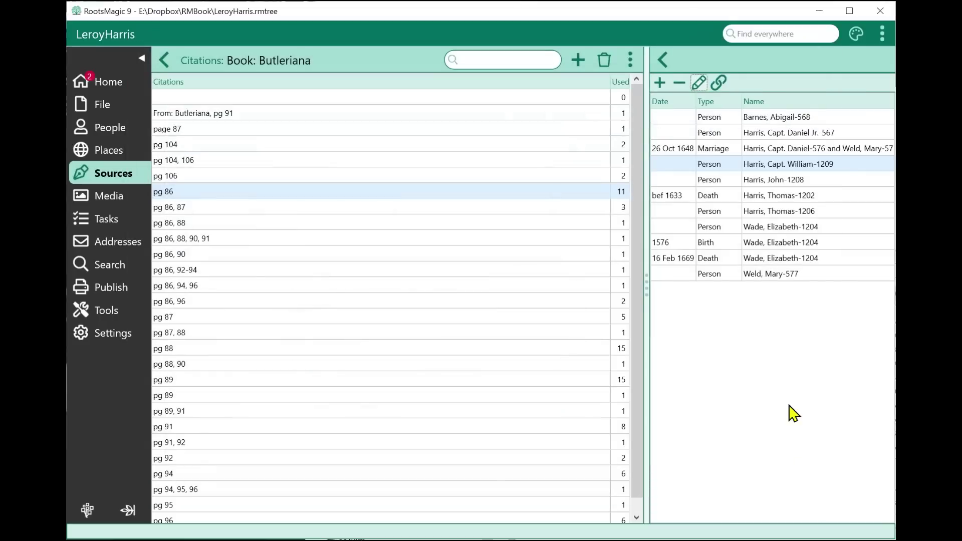
- Inspect the facts behind the 26 Oct 1648 marriage and the 16 Feb 1669 death uses of the citation, closing each record
{"action": "left_click", "coordinate": [757, 149]}
{"action": "left_click", "coordinate": [707, 85]}
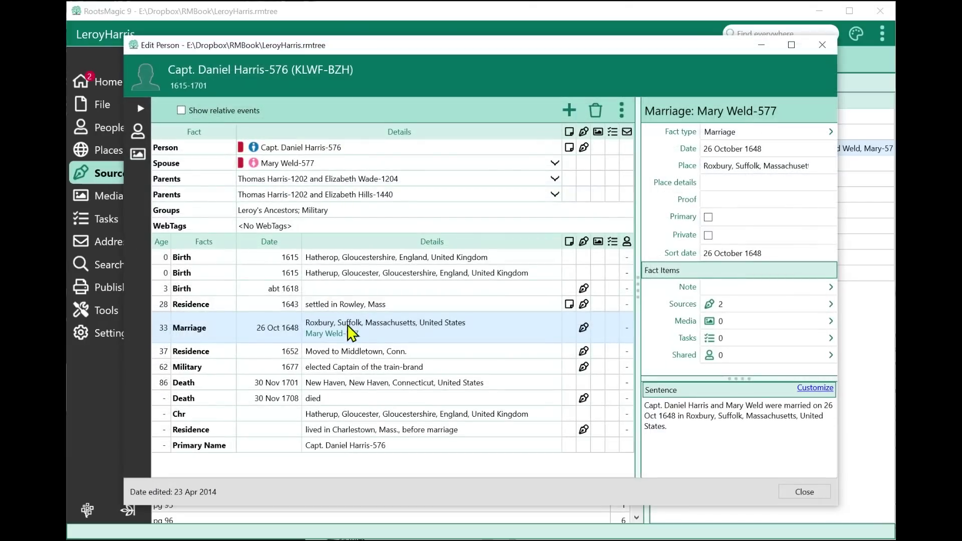
{"action": "left_click", "coordinate": [804, 494]}
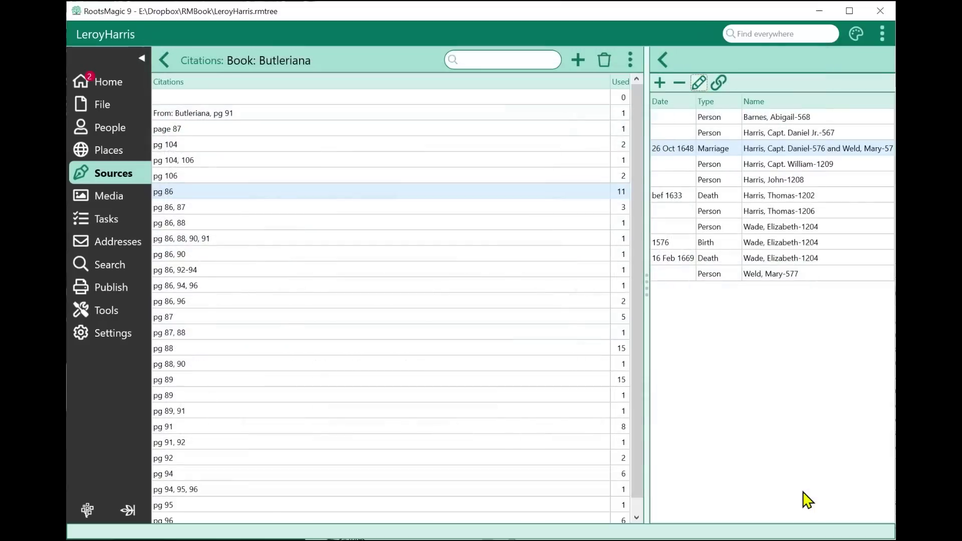
{"action": "left_click", "coordinate": [738, 260]}
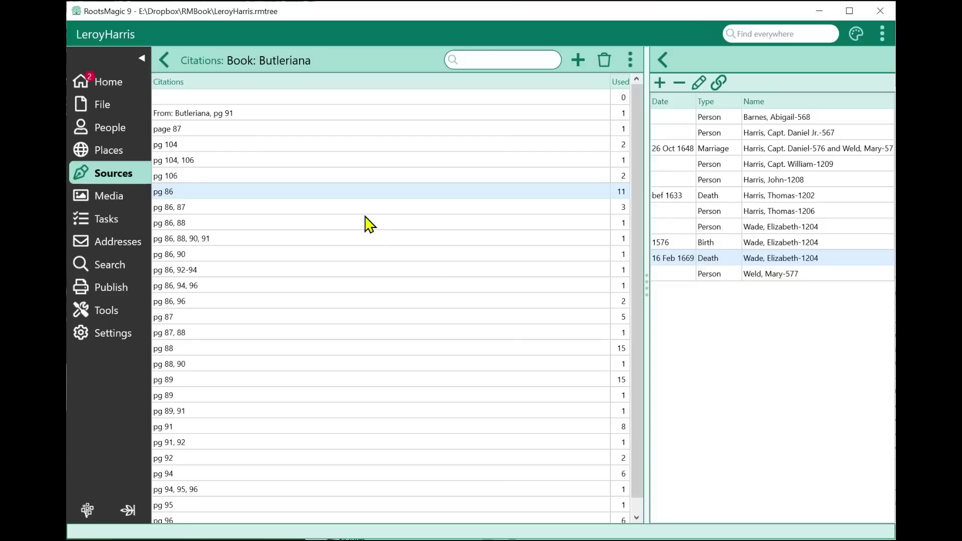
{"action": "left_click", "coordinate": [702, 85]}
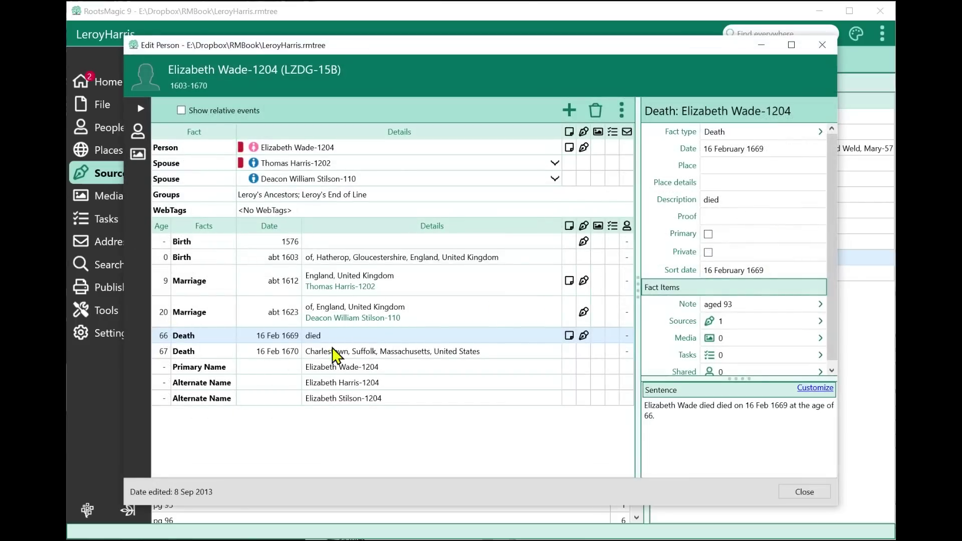
{"action": "left_click", "coordinate": [805, 492]}
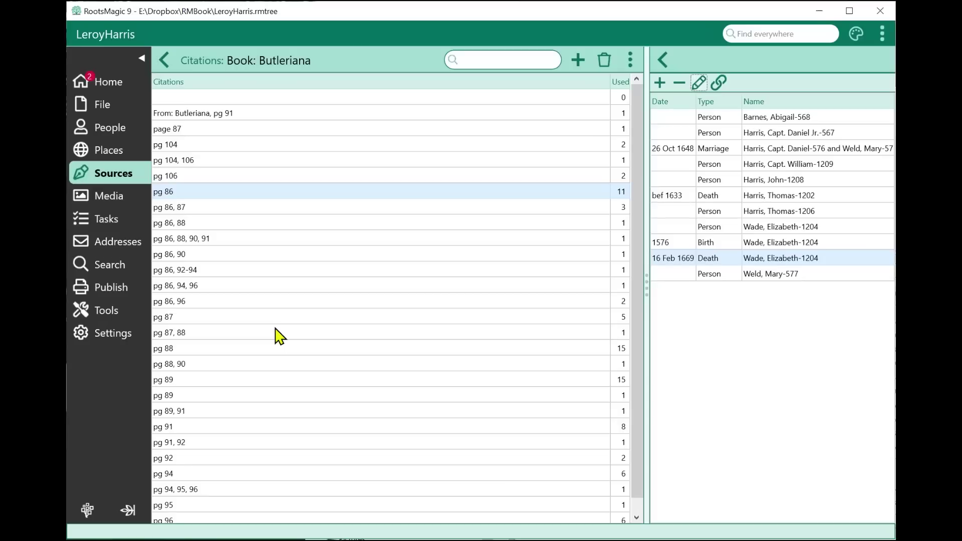
- Leave the source citations and start a new people group named "Super Group"
{"action": "left_click", "coordinate": [164, 61]}
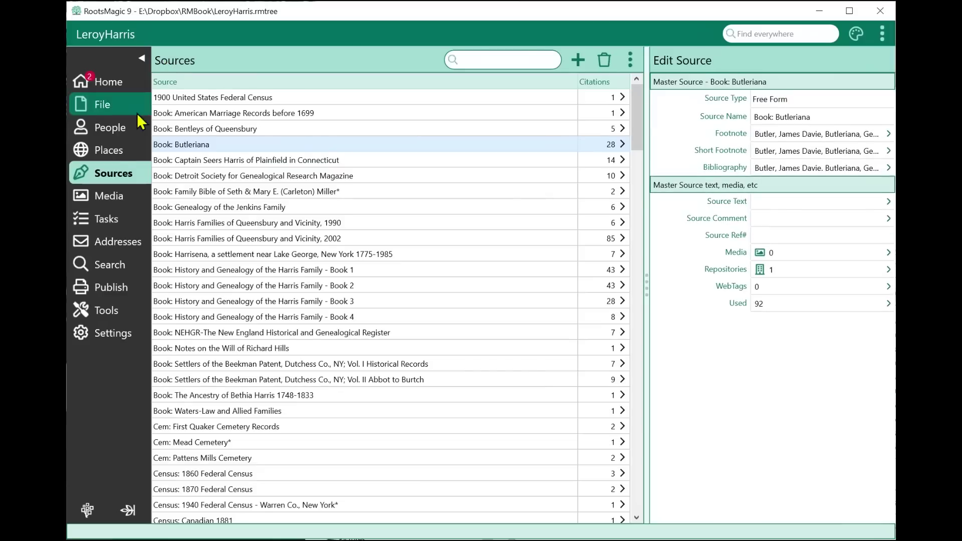
{"action": "left_click", "coordinate": [104, 134]}
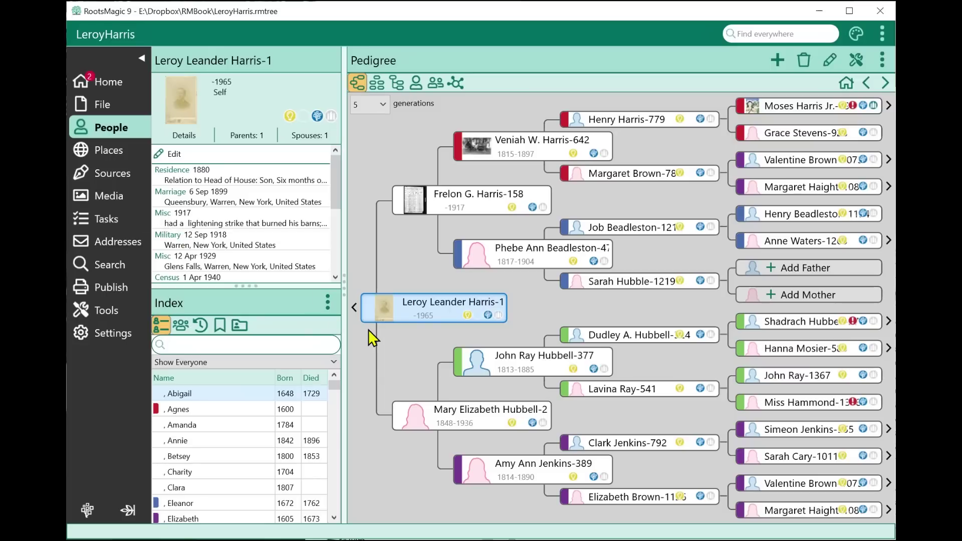
{"action": "left_click", "coordinate": [240, 327]}
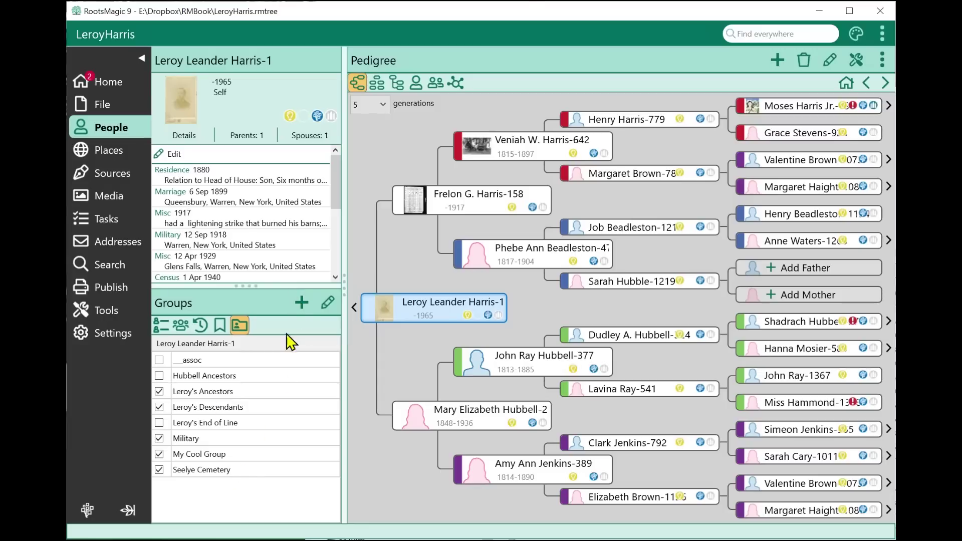
{"action": "left_click", "coordinate": [301, 304]}
{"action": "left_click", "coordinate": [377, 185]}
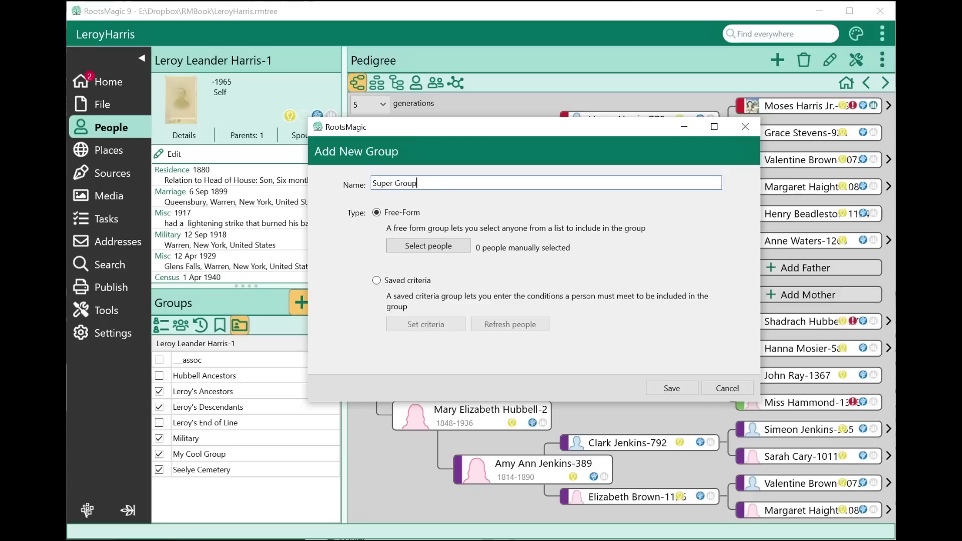
- Look through the people selection for a free-form group and its saved searches, and cancel without selecting anyone
{"action": "left_click", "coordinate": [420, 246]}
{"action": "scroll", "coordinate": [344, 256], "scroll_direction": "down", "scroll_amount": 3}
{"action": "scroll", "coordinate": [337, 300], "scroll_direction": "up", "scroll_amount": 5}
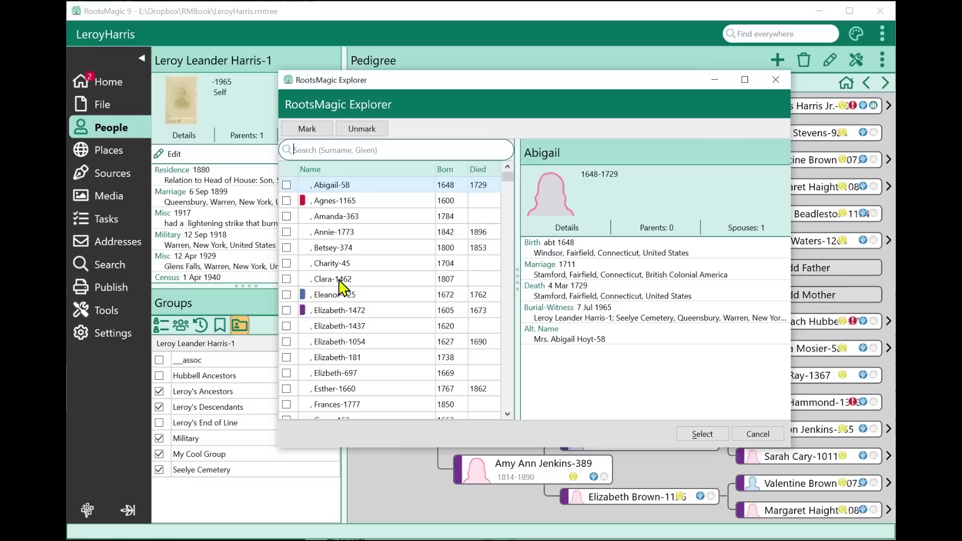
{"action": "left_click", "coordinate": [307, 130]}
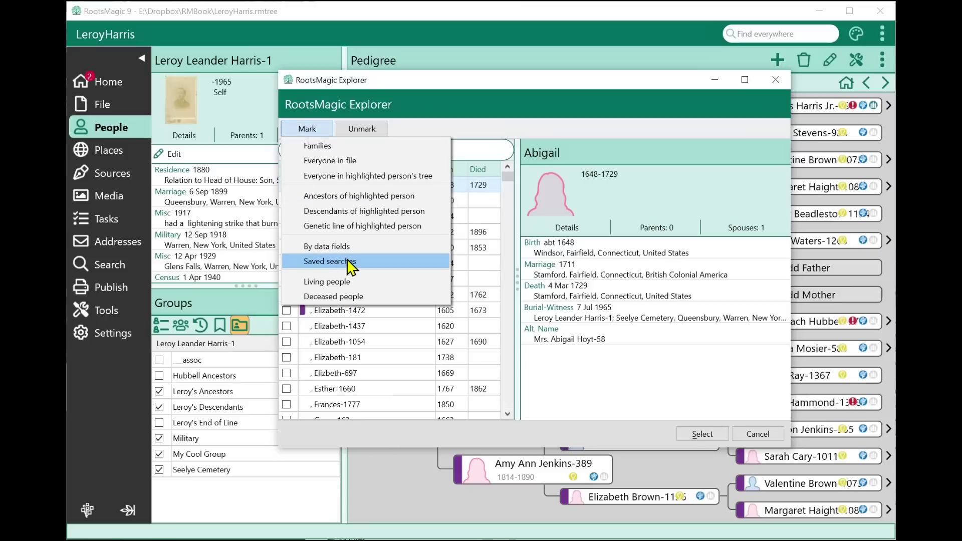
{"action": "left_click", "coordinate": [378, 261]}
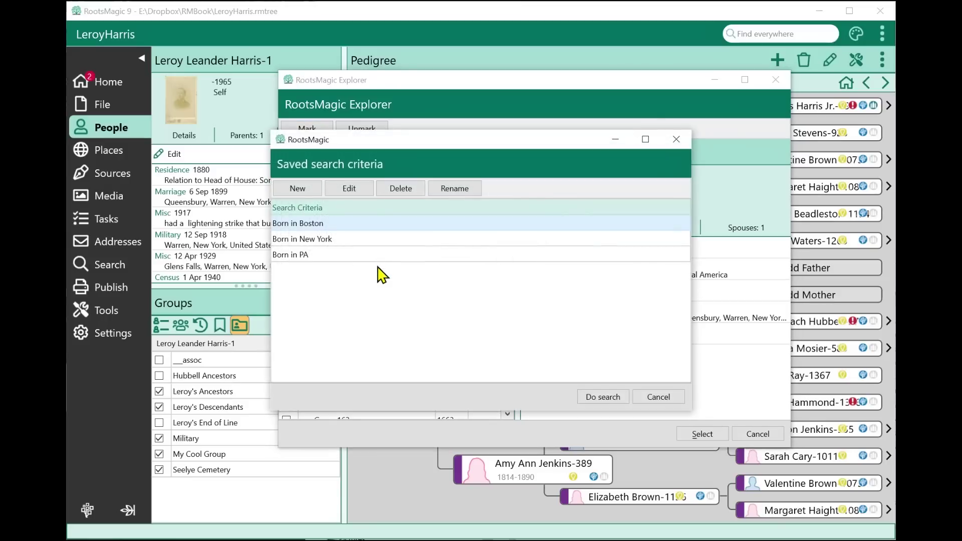
{"action": "left_click", "coordinate": [658, 397]}
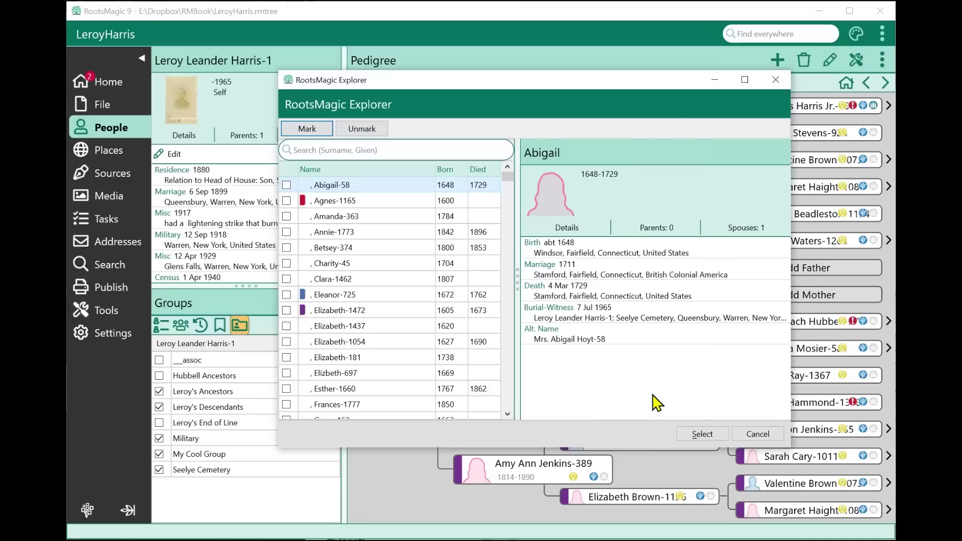
{"action": "left_click", "coordinate": [757, 435]}
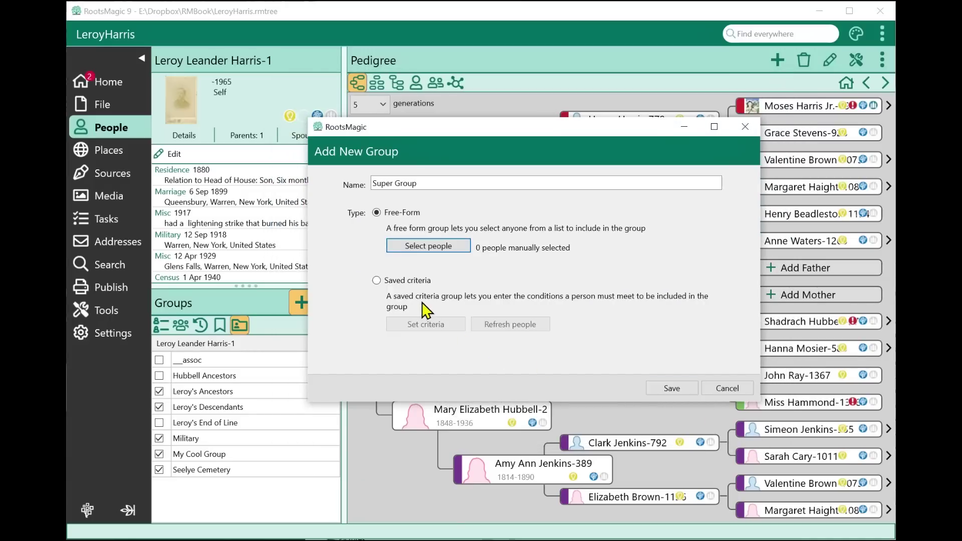
- Base the group on saved criteria where the birth place contains "boston", and save the group
{"action": "left_click", "coordinate": [405, 282]}
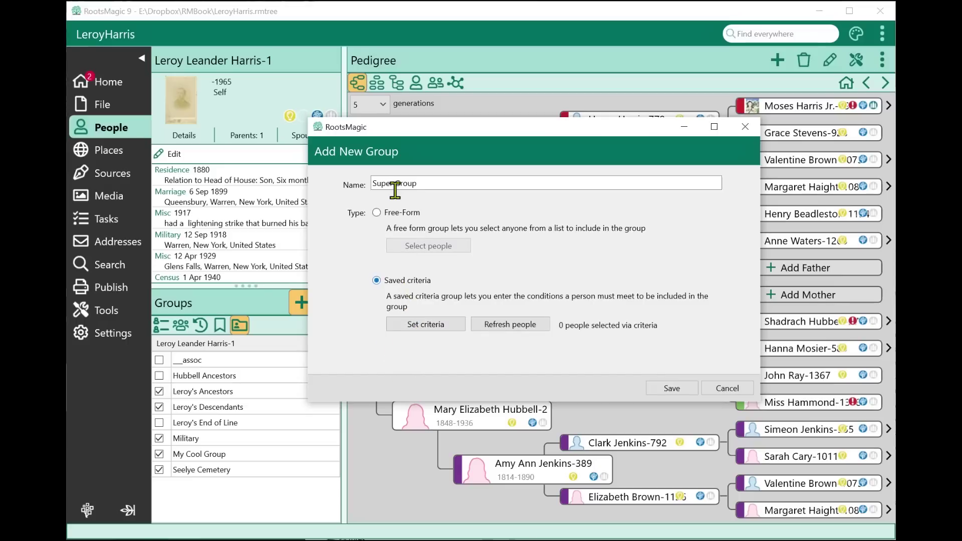
{"action": "left_click", "coordinate": [431, 331]}
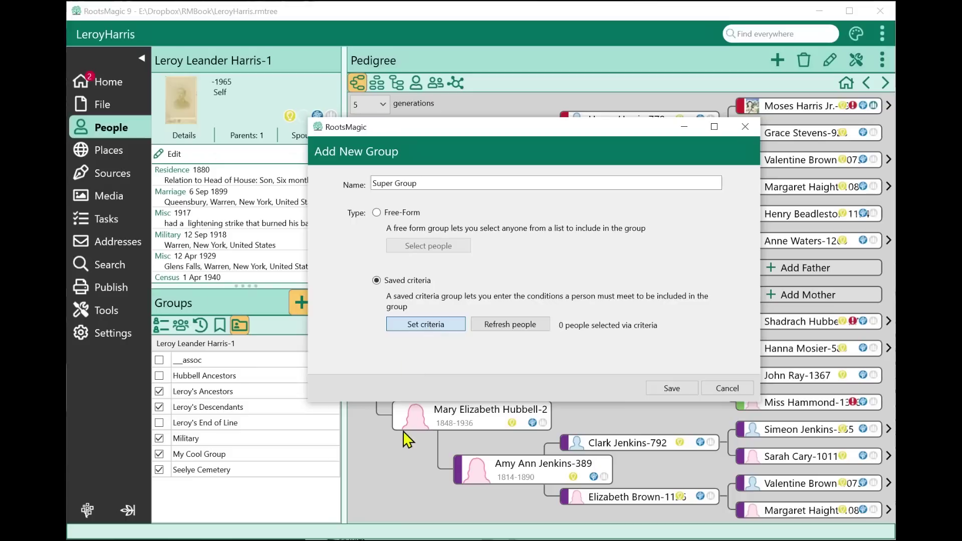
{"action": "left_click", "coordinate": [295, 198]}
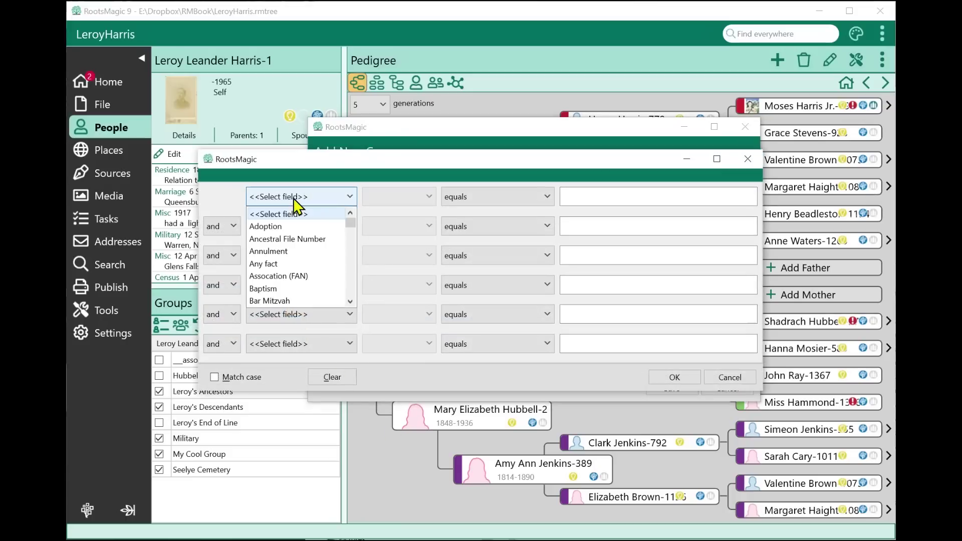
{"action": "scroll", "coordinate": [298, 258], "scroll_direction": "down", "scroll_amount": 1}
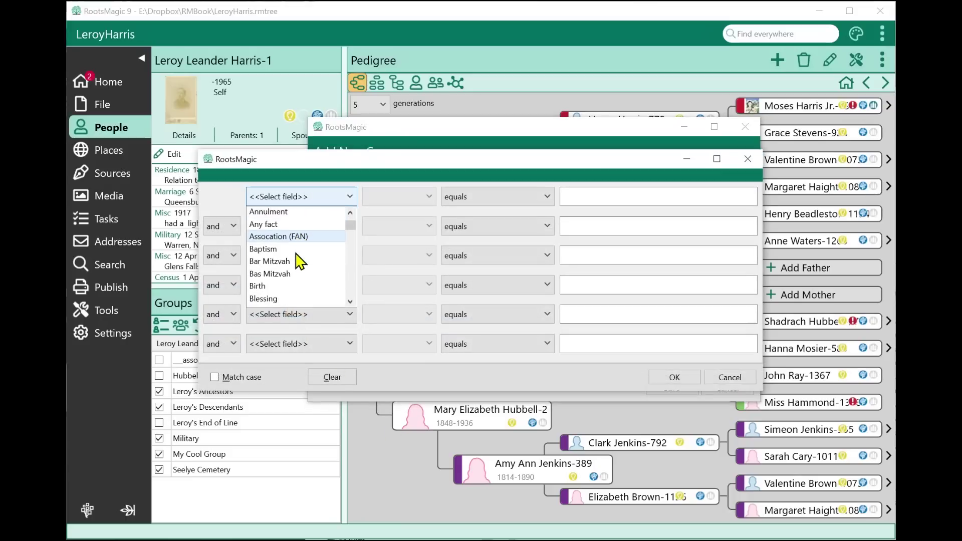
{"action": "left_click", "coordinate": [296, 293]}
{"action": "left_click", "coordinate": [387, 201]}
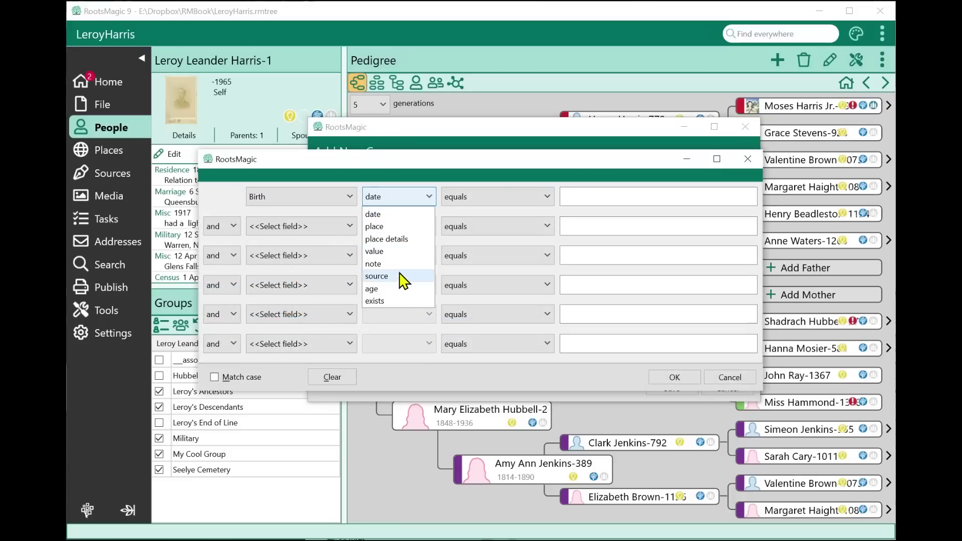
{"action": "left_click", "coordinate": [388, 227]}
{"action": "left_click", "coordinate": [458, 197]}
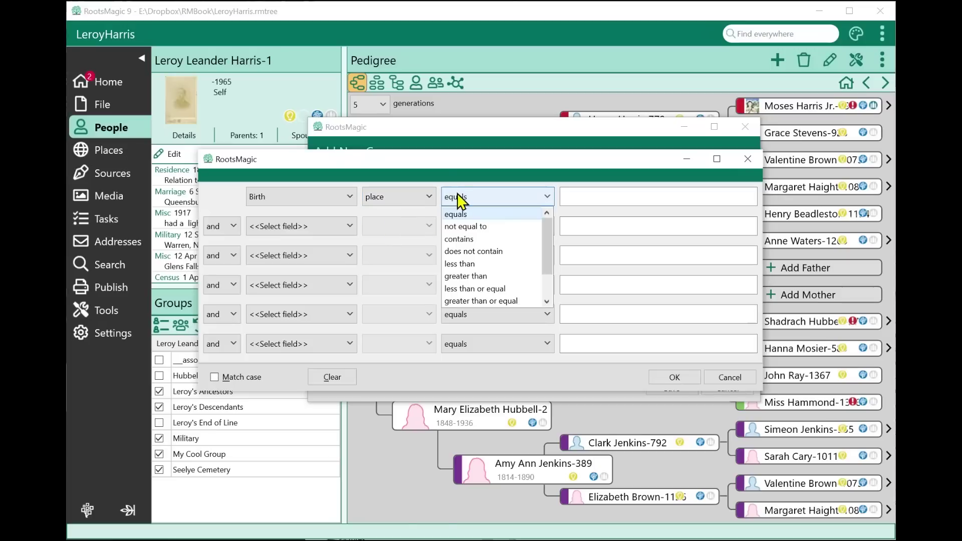
{"action": "left_click", "coordinate": [471, 238]}
{"action": "left_click", "coordinate": [566, 193]}
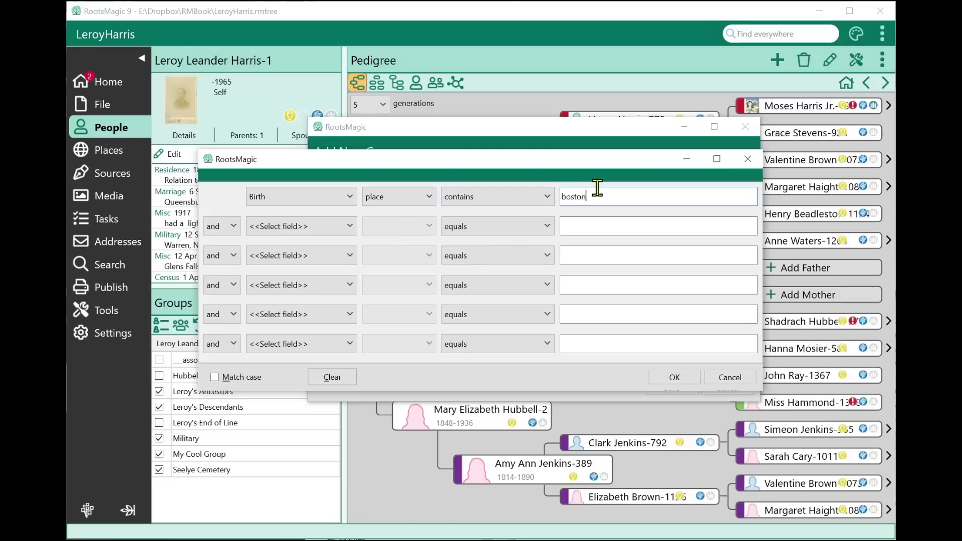
{"action": "left_click", "coordinate": [671, 377]}
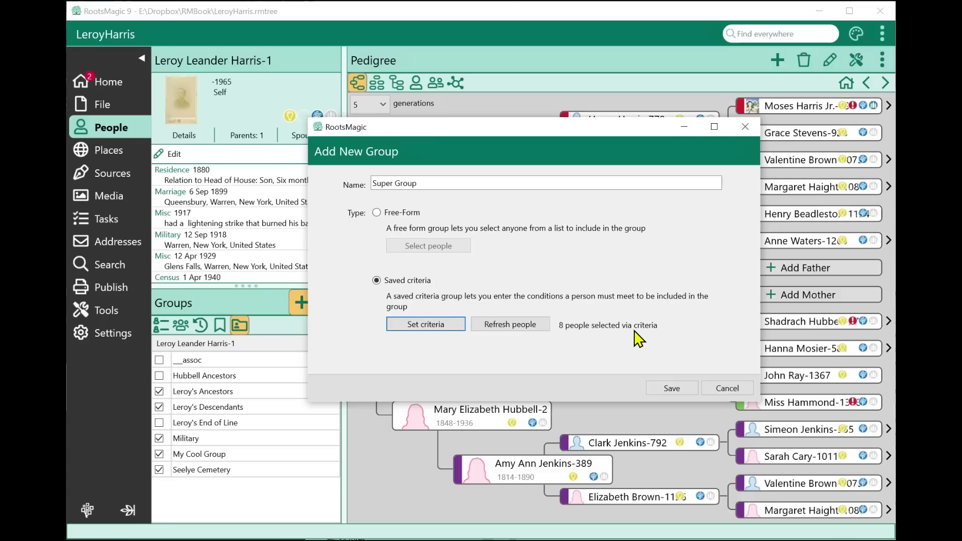
{"action": "left_click", "coordinate": [671, 389]}
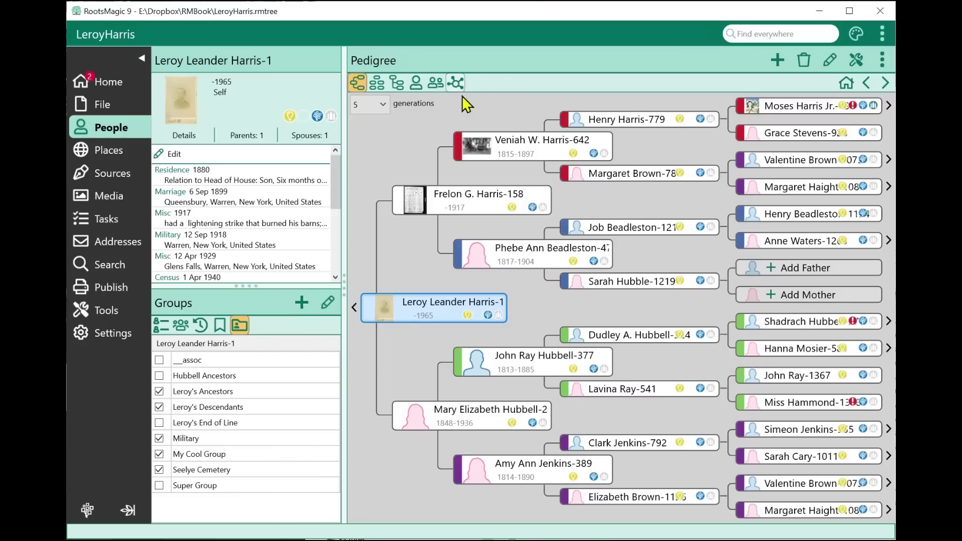
- Show the People List filtered to the members of "Super Group"
{"action": "left_click", "coordinate": [415, 84]}
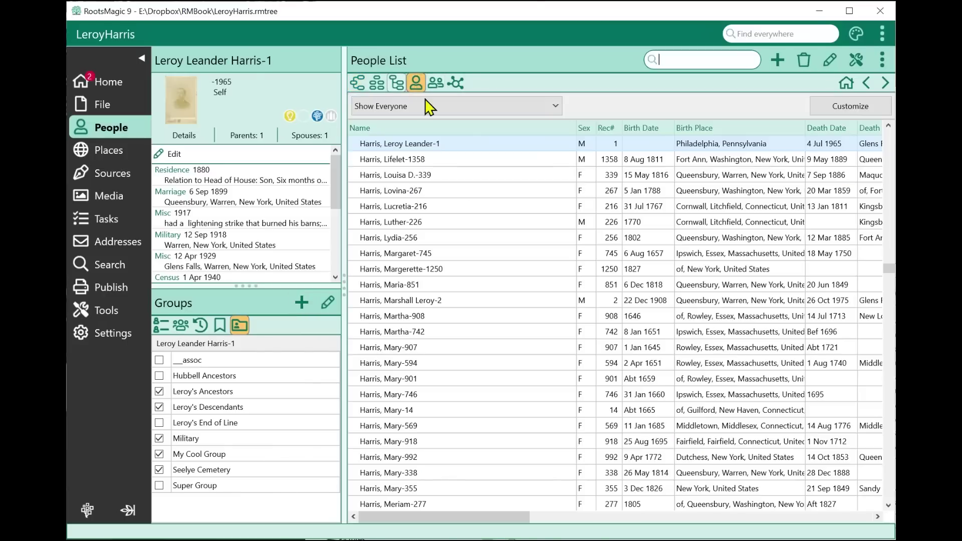
{"action": "left_click", "coordinate": [439, 112]}
{"action": "scroll", "coordinate": [430, 213], "scroll_direction": "down", "scroll_amount": 1}
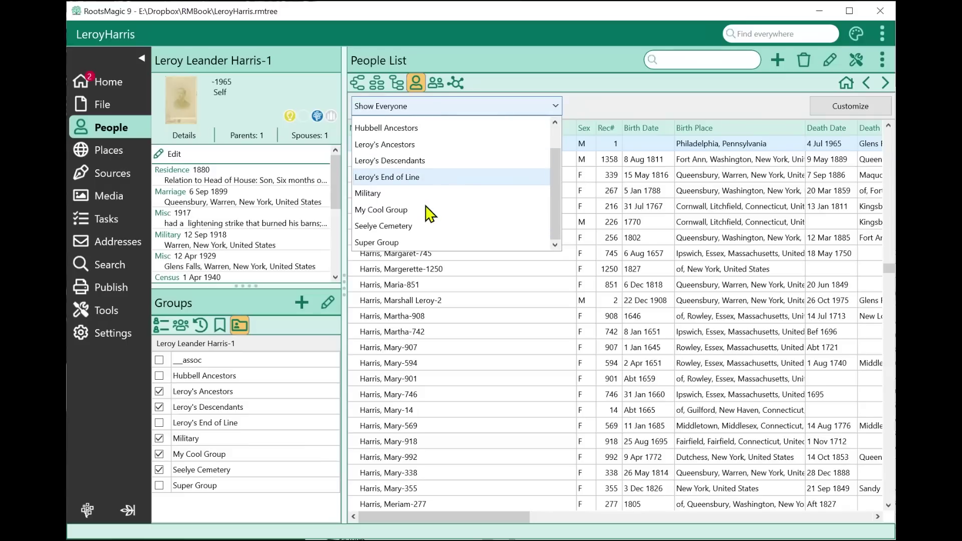
{"action": "left_click", "coordinate": [404, 246]}
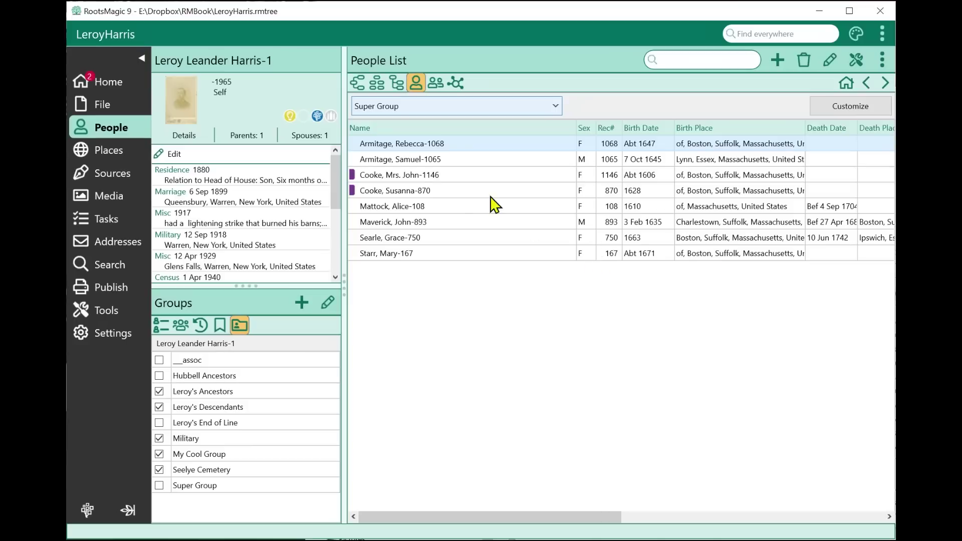
- Open the root person of the pedigree and set the birth place to Boston, Suffolk, Massachusetts, United States
{"action": "left_click", "coordinate": [359, 85]}
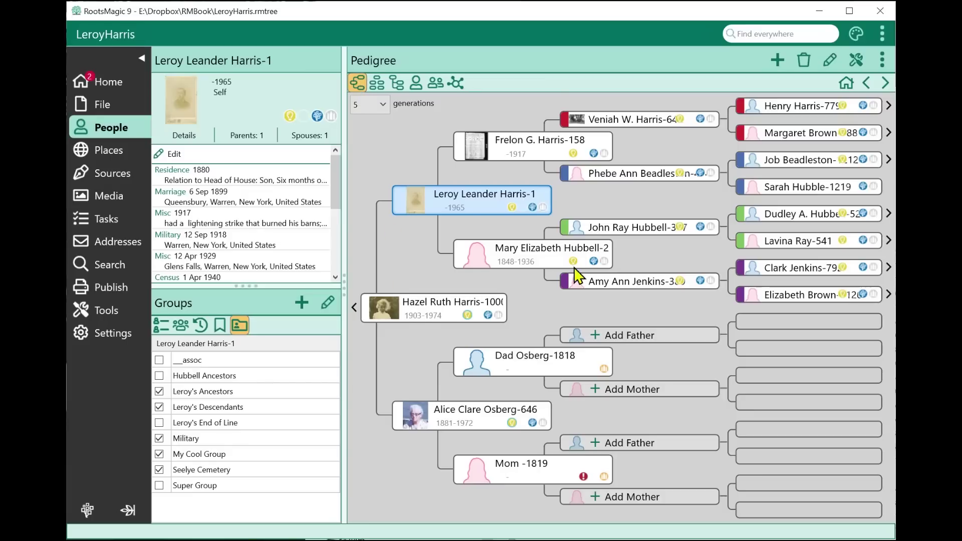
{"action": "double_click", "coordinate": [412, 315]}
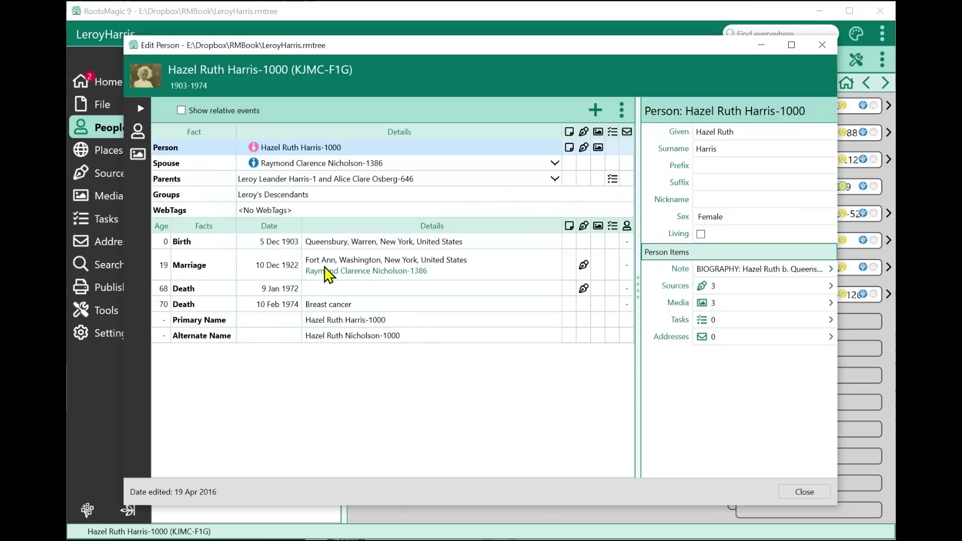
{"action": "left_click", "coordinate": [354, 241]}
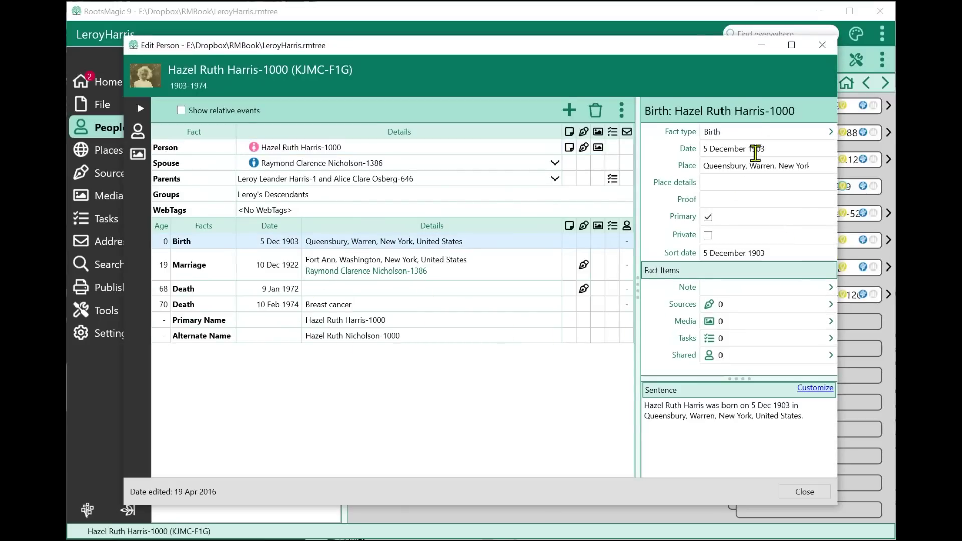
{"action": "left_click", "coordinate": [808, 166]}
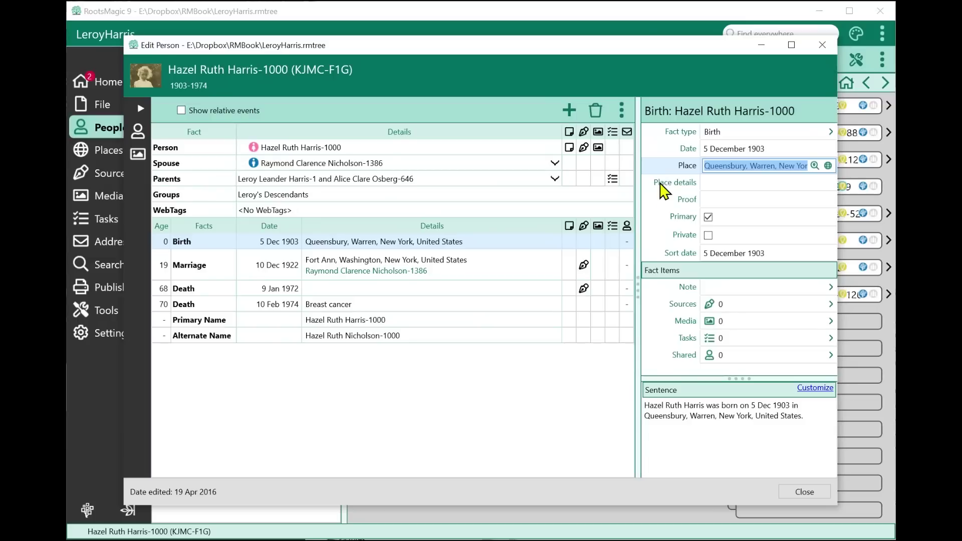
{"action": "key", "text": "Home"}
{"action": "key", "text": "Delete"}
{"action": "type", "text": "Boston"}
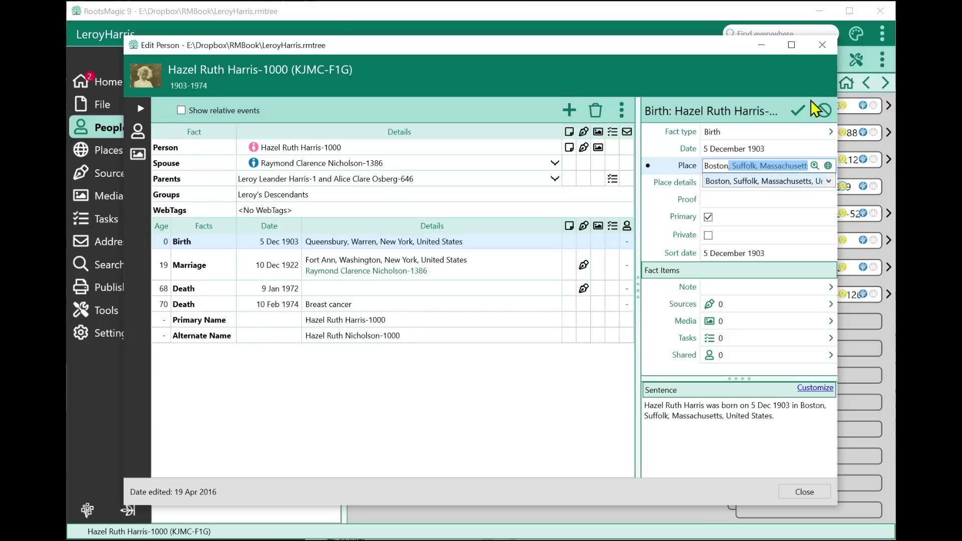
{"action": "left_click", "coordinate": [798, 110]}
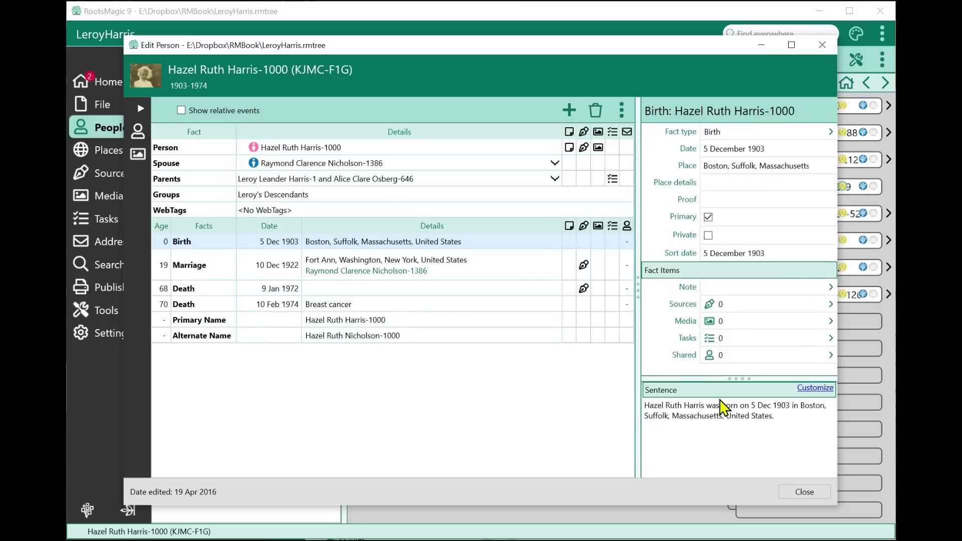
{"action": "left_click", "coordinate": [804, 491]}
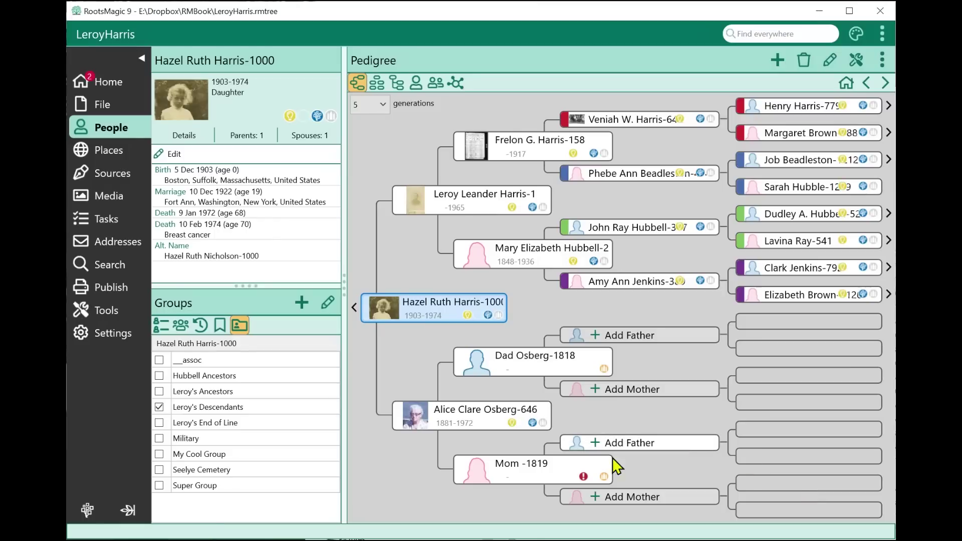
- Refresh the people in "Super Group" from its saved criteria and save the group
{"action": "left_click", "coordinate": [323, 307]}
{"action": "left_click", "coordinate": [324, 349]}
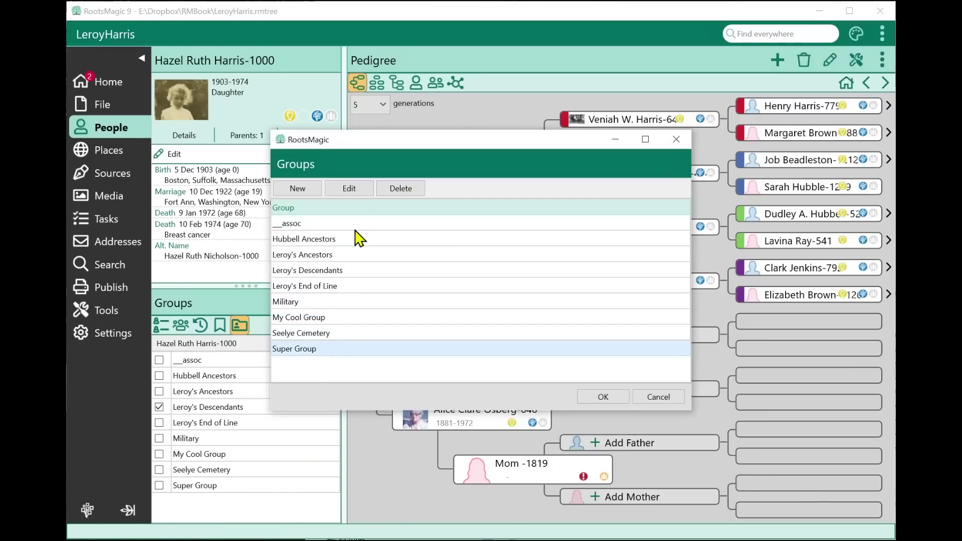
{"action": "left_click", "coordinate": [355, 190]}
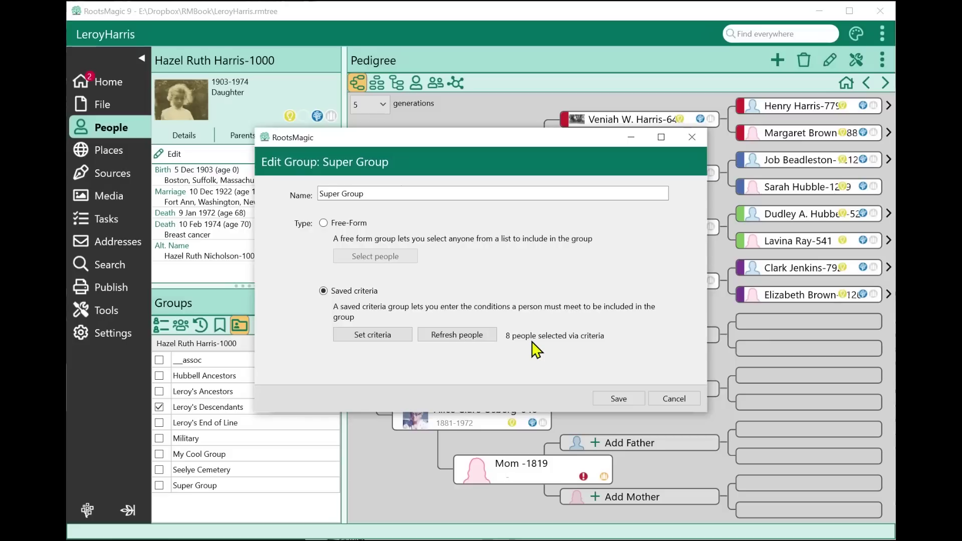
{"action": "left_click", "coordinate": [455, 336]}
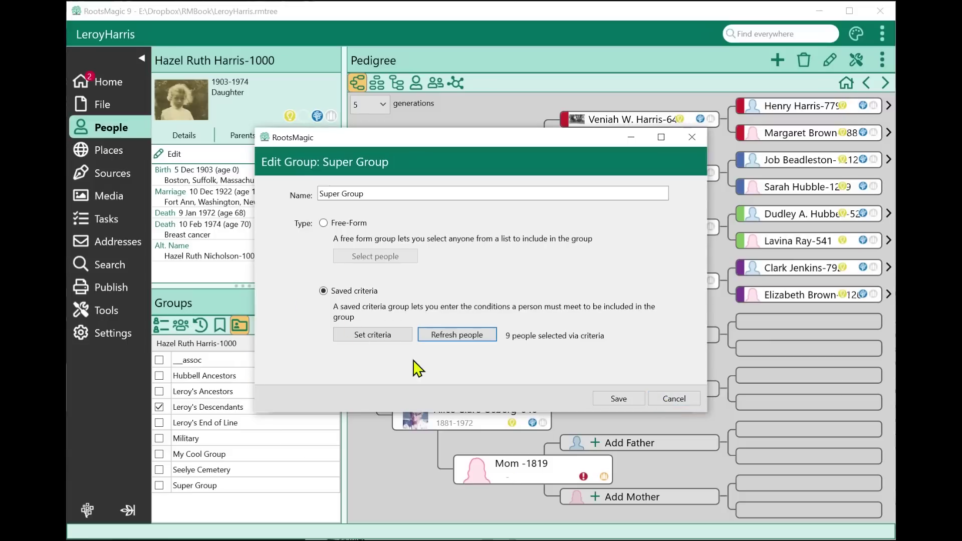
{"action": "left_click", "coordinate": [616, 398]}
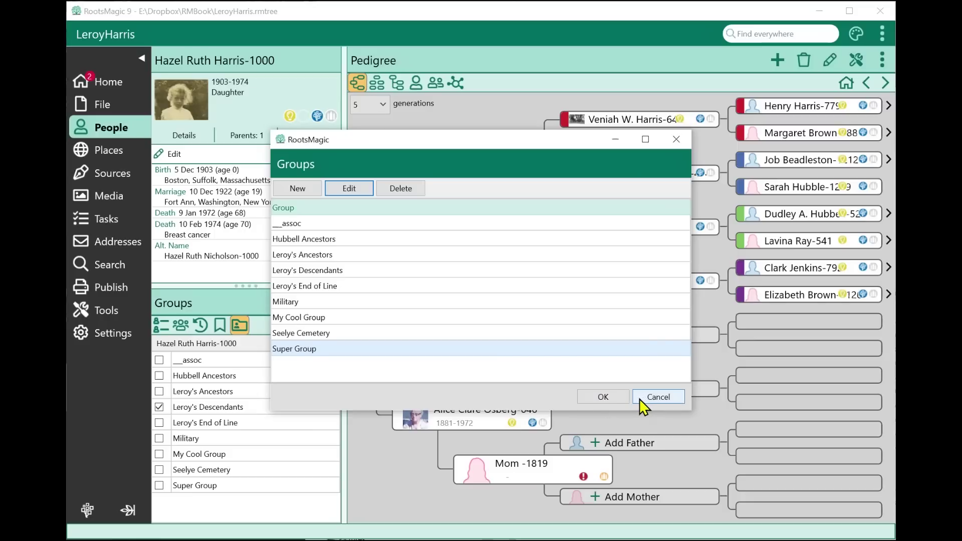
{"action": "left_click", "coordinate": [604, 397]}
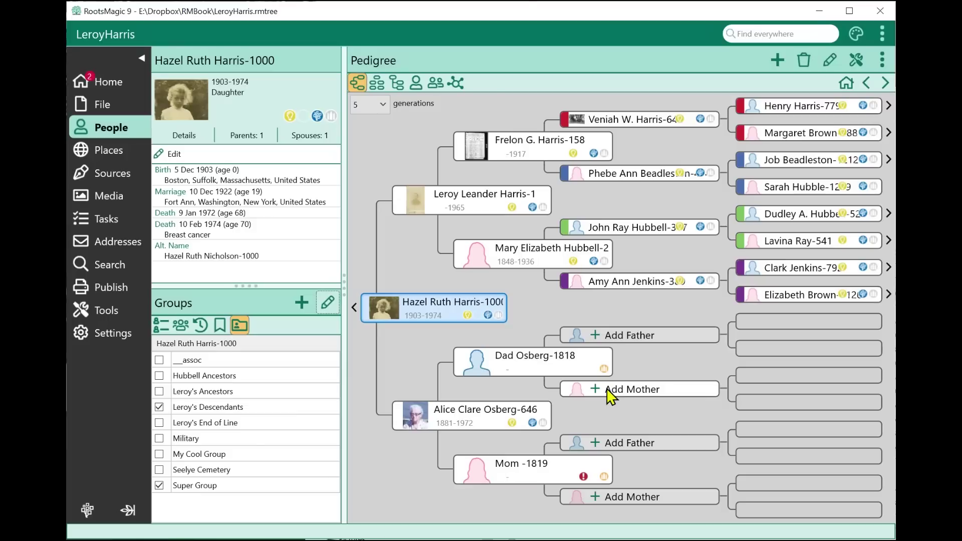
- Review the spouses, children, parents and siblings listed for the pedigree root person, their father and their paternal grandfather
{"action": "left_click", "coordinate": [183, 329]}
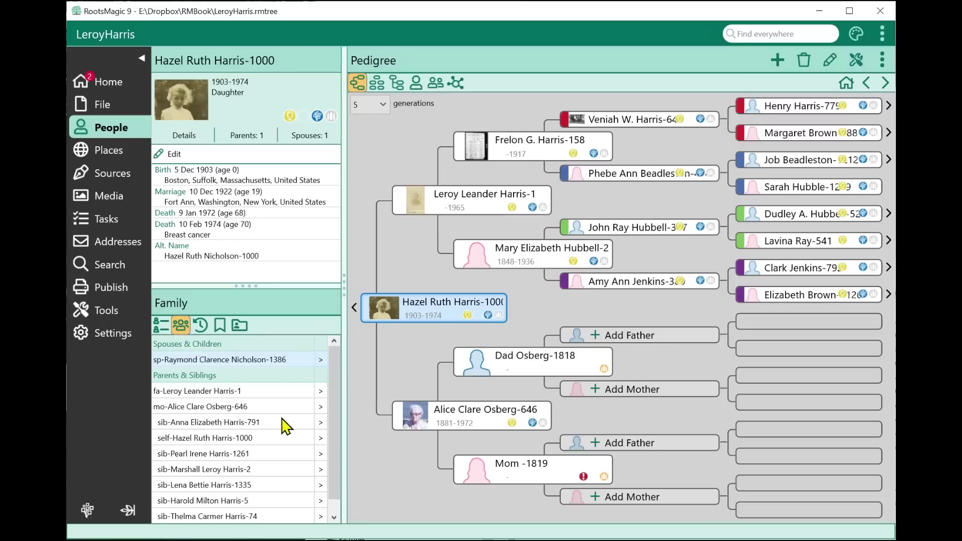
{"action": "left_click", "coordinate": [470, 205]}
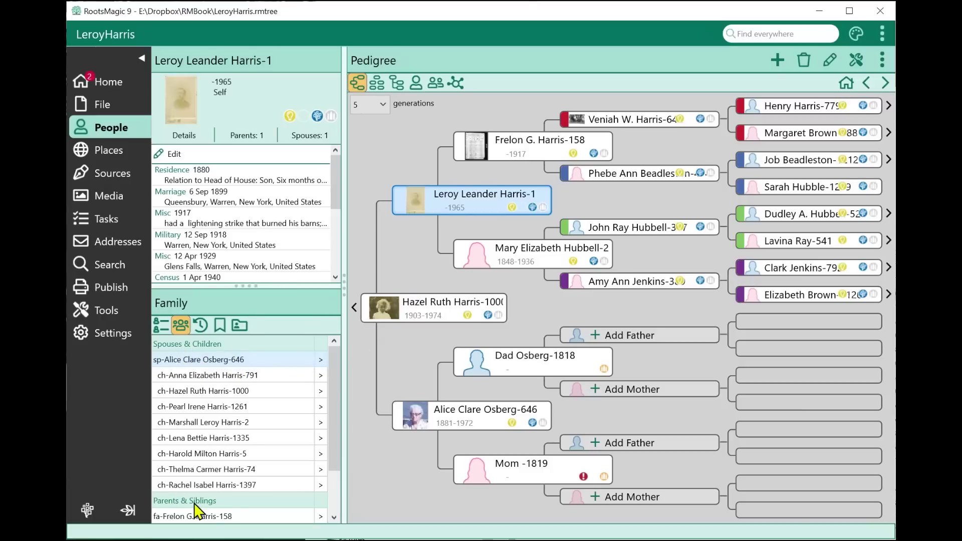
{"action": "scroll", "coordinate": [220, 483], "scroll_direction": "down", "scroll_amount": 2}
{"action": "scroll", "coordinate": [216, 483], "scroll_direction": "up", "scroll_amount": 2}
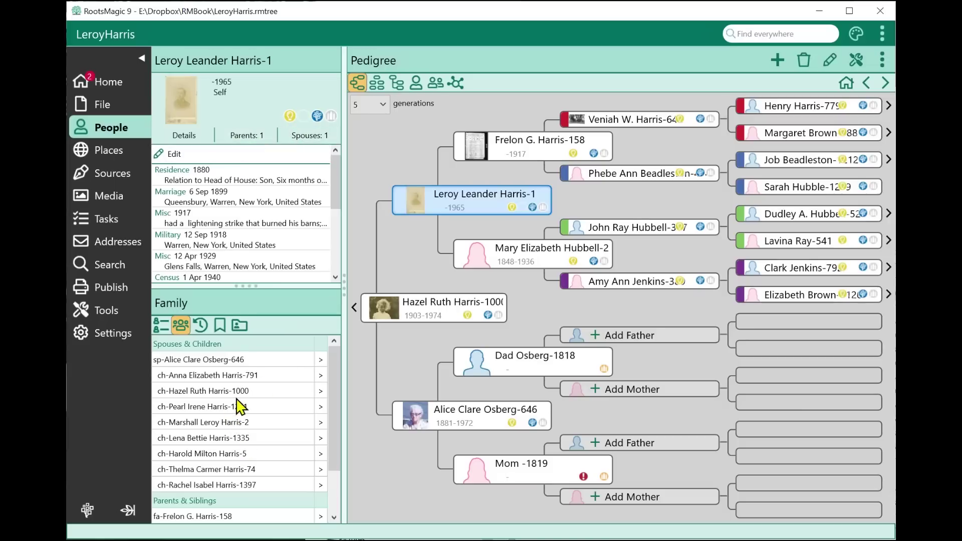
{"action": "left_click", "coordinate": [507, 156]}
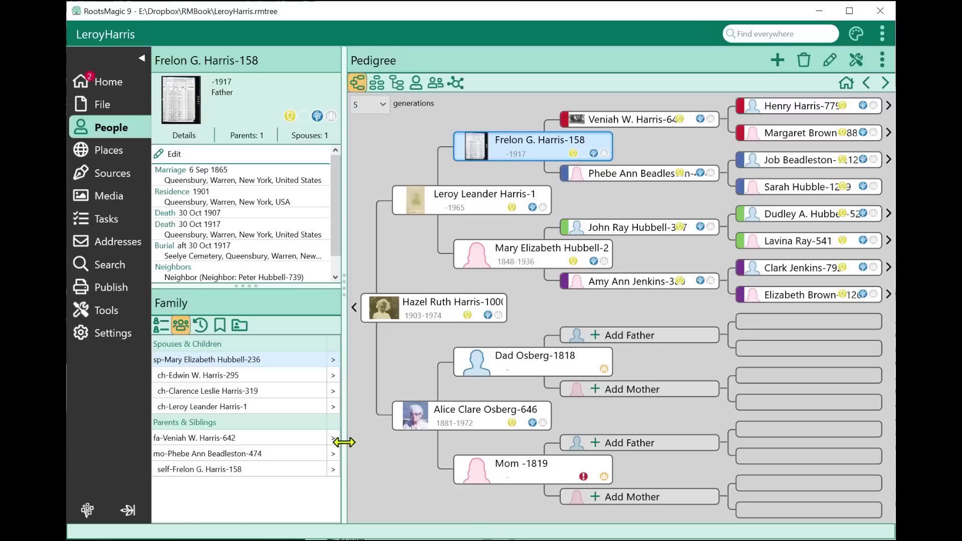
{"action": "left_click", "coordinate": [231, 453]}
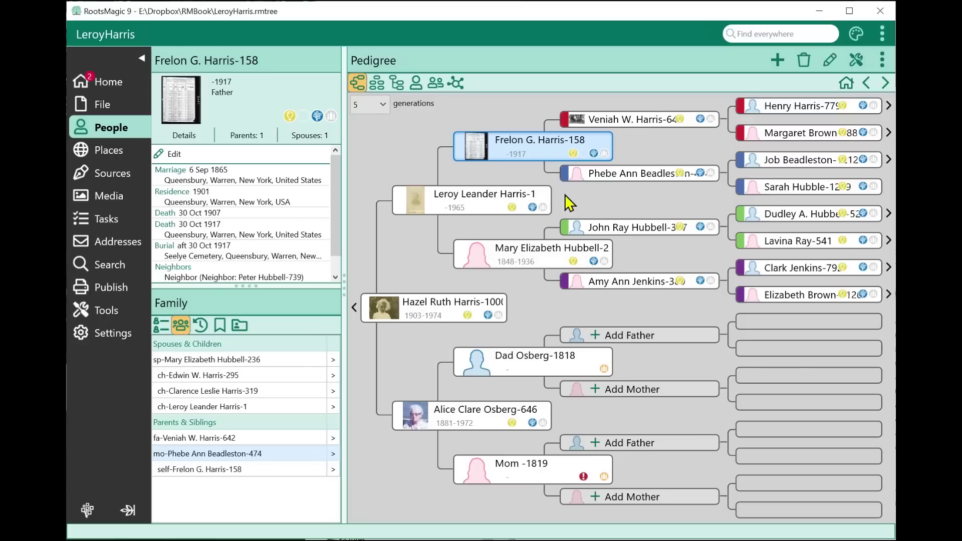
- Spell check the paternal grandfather's person note, look at the suggestion "unmade" for "unmd", and cancel without changing the text
{"action": "double_click", "coordinate": [516, 149]}
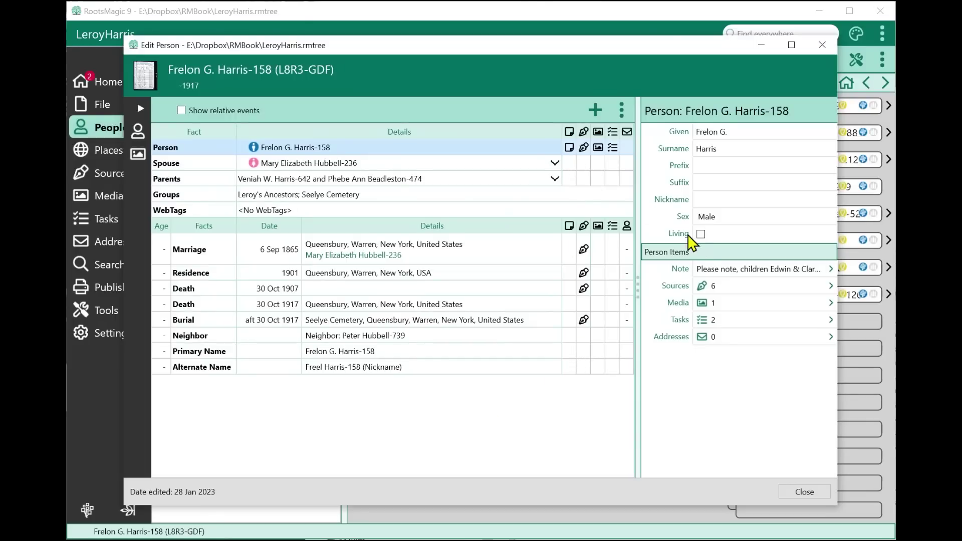
{"action": "left_click", "coordinate": [718, 276]}
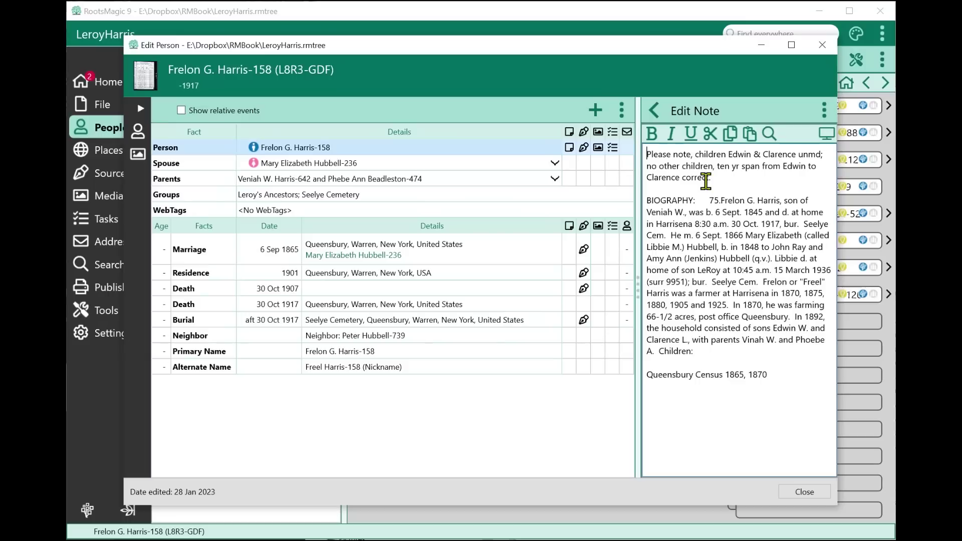
{"action": "left_click", "coordinate": [824, 110]}
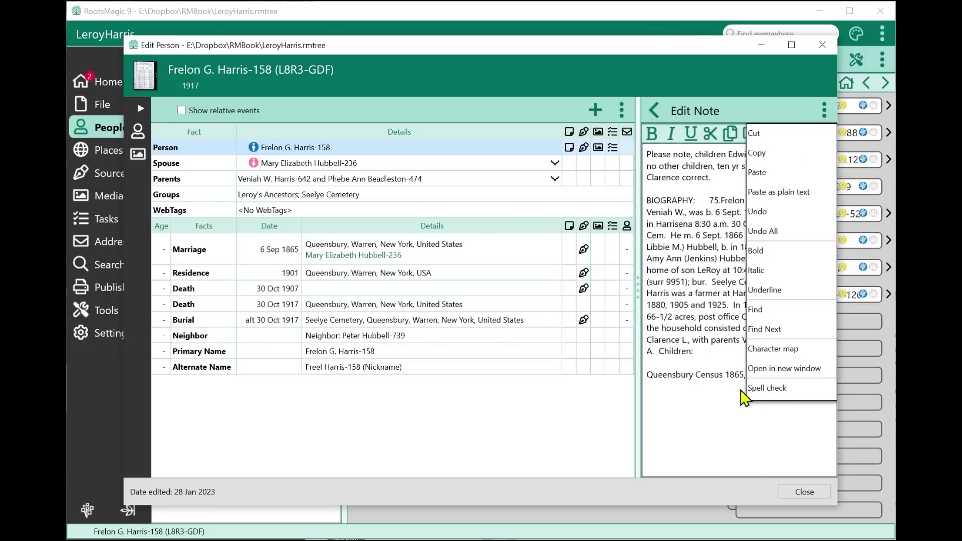
{"action": "left_click", "coordinate": [765, 389]}
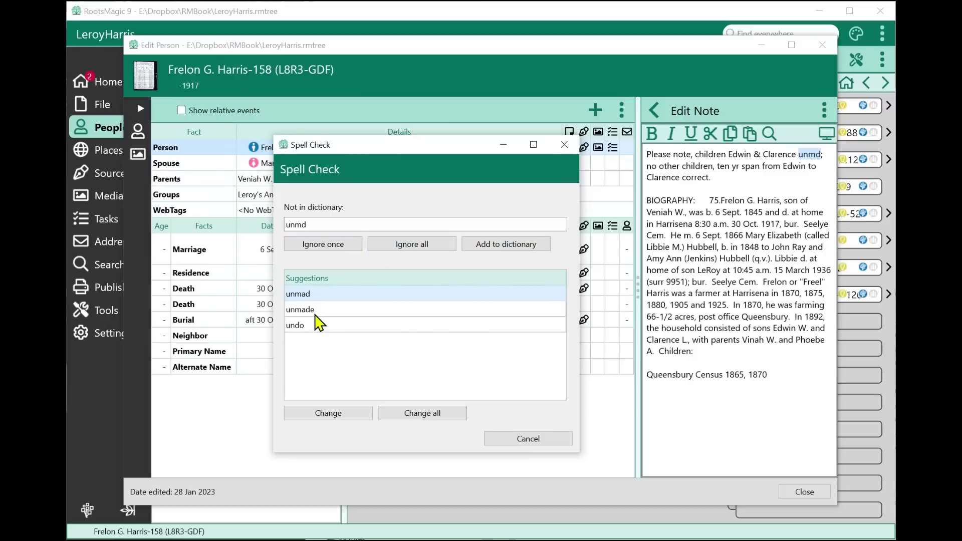
{"action": "left_click", "coordinate": [339, 315]}
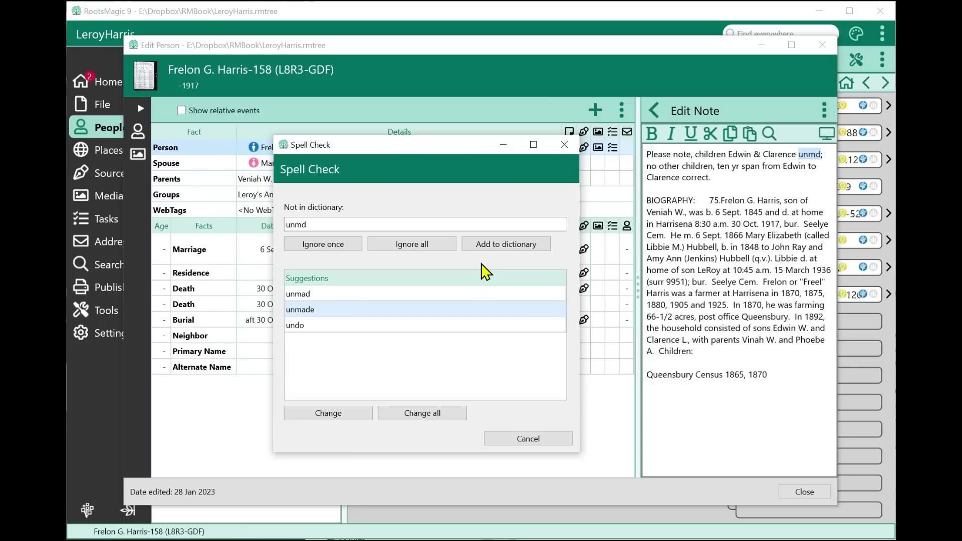
{"action": "left_click", "coordinate": [528, 441]}
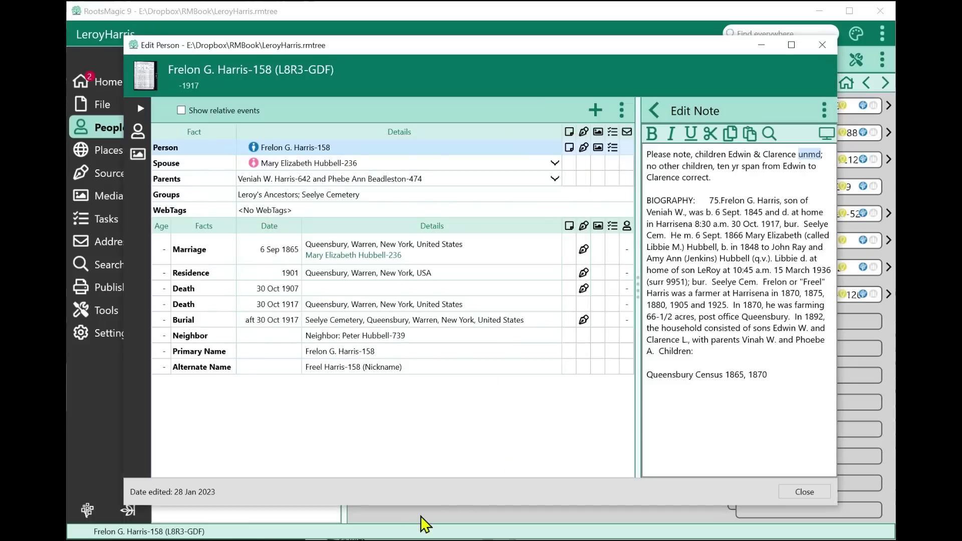
{"action": "left_click", "coordinate": [802, 492]}
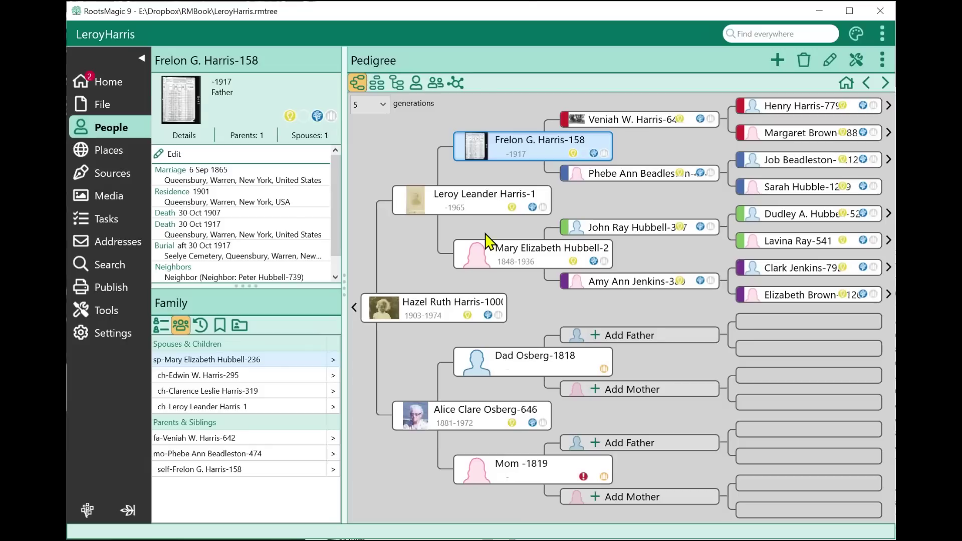
- Return to the People List and remove the "Super Group" filter by showing everyone
{"action": "left_click", "coordinate": [412, 85]}
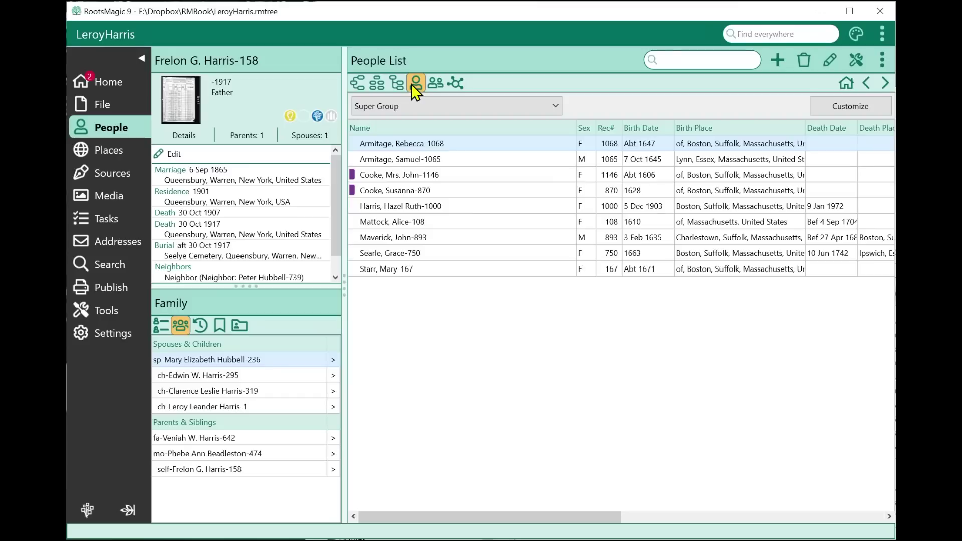
{"action": "left_click", "coordinate": [424, 107]}
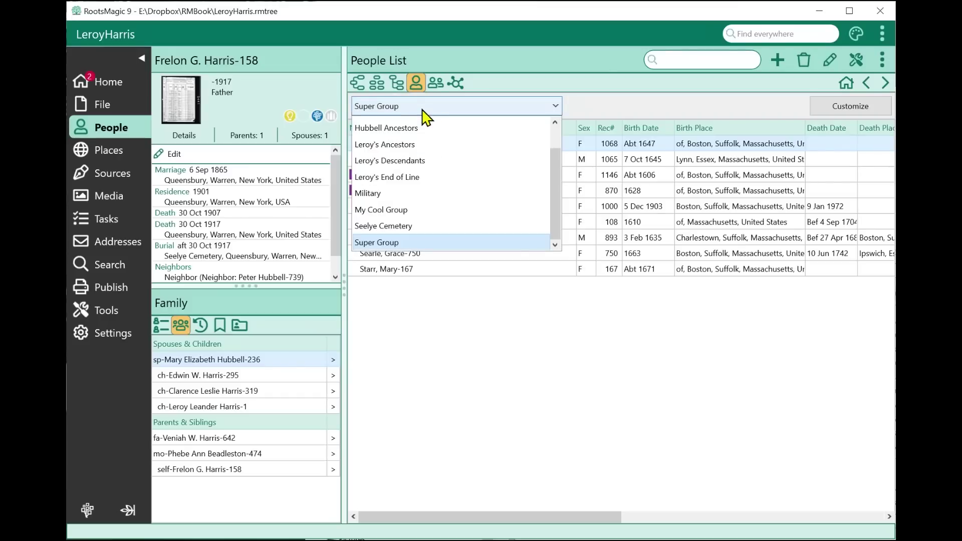
{"action": "scroll", "coordinate": [443, 157], "scroll_direction": "up", "scroll_amount": 3}
{"action": "left_click", "coordinate": [399, 128]}
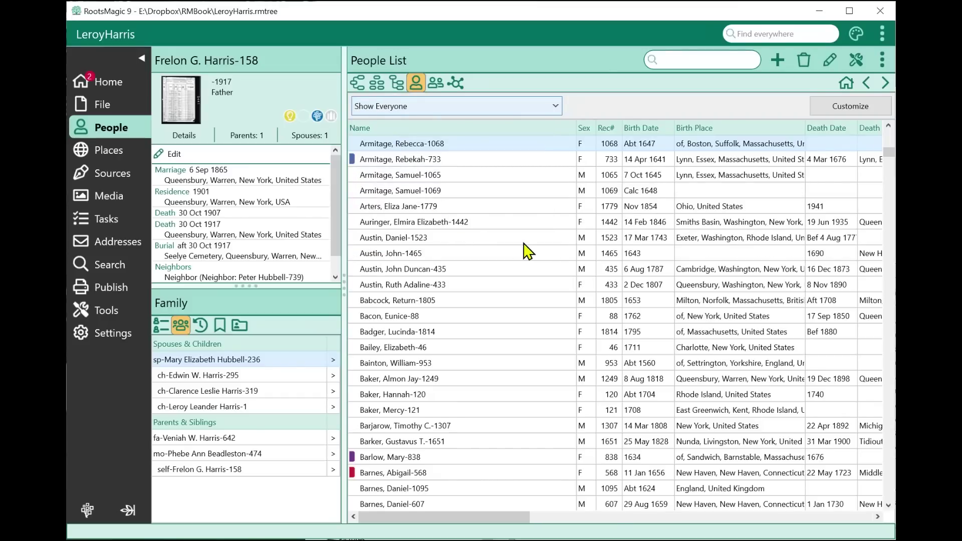
- Search the People List for "la", clear the search, and begin a new search with an opening quotation mark
{"action": "left_click", "coordinate": [667, 61]}
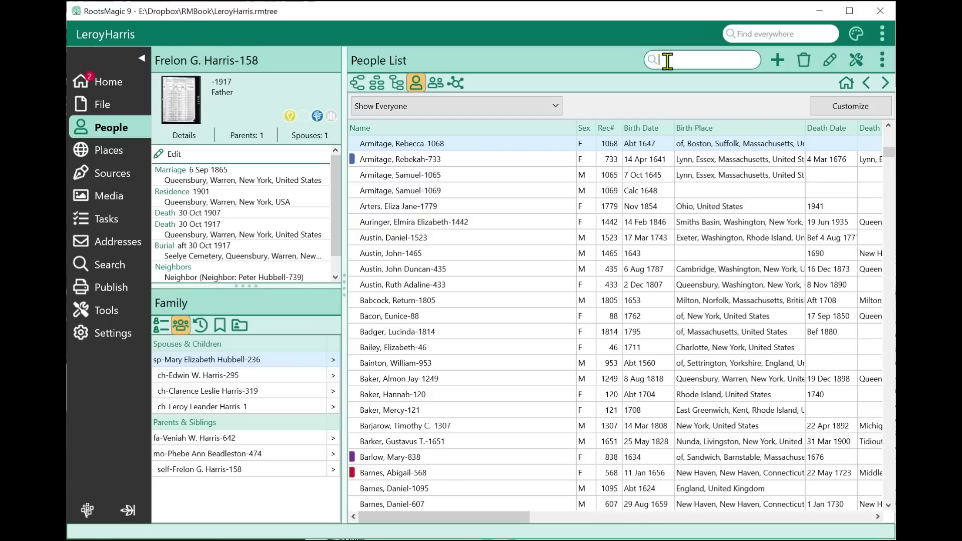
{"action": "type", "text": "la"}
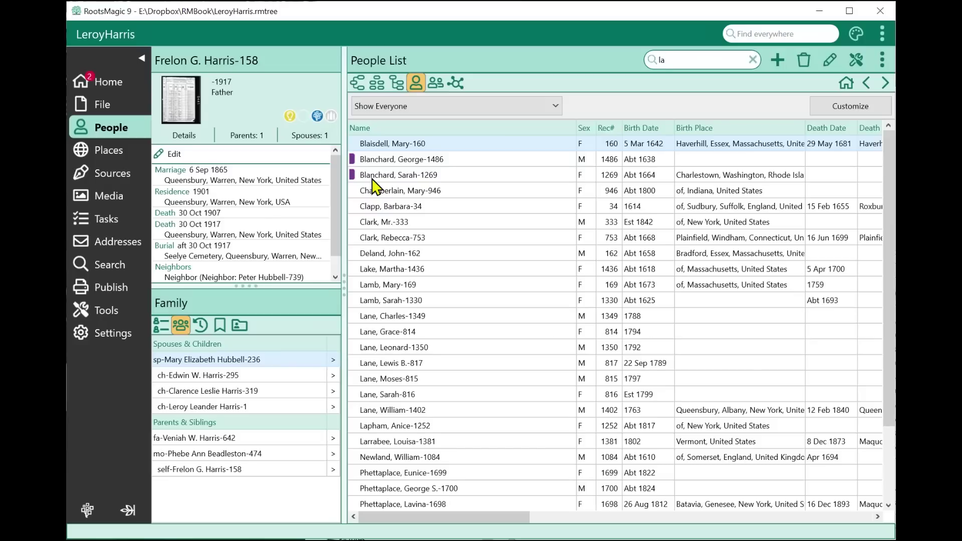
{"action": "key", "text": "BackSpace"}
{"action": "key", "text": "BackSpace"}
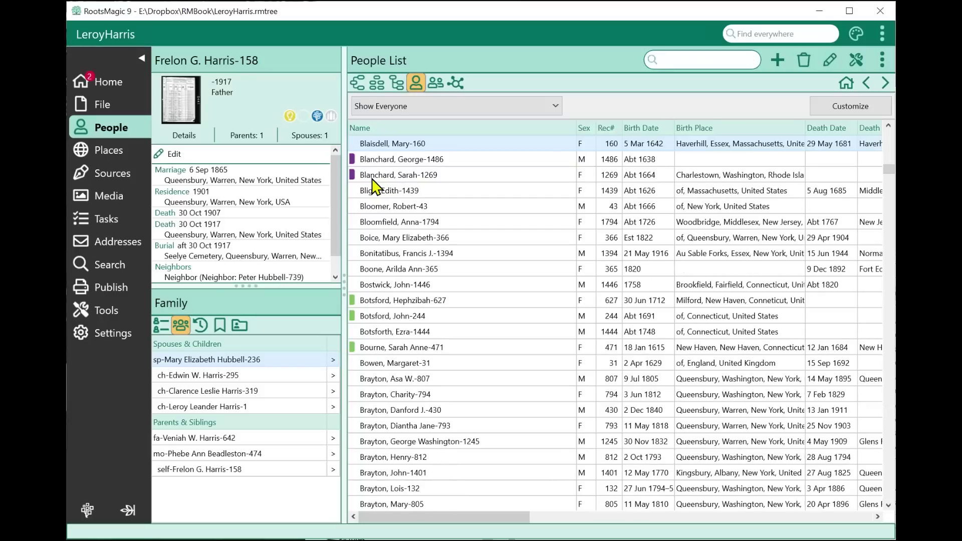
{"action": "type", "text": "\""}
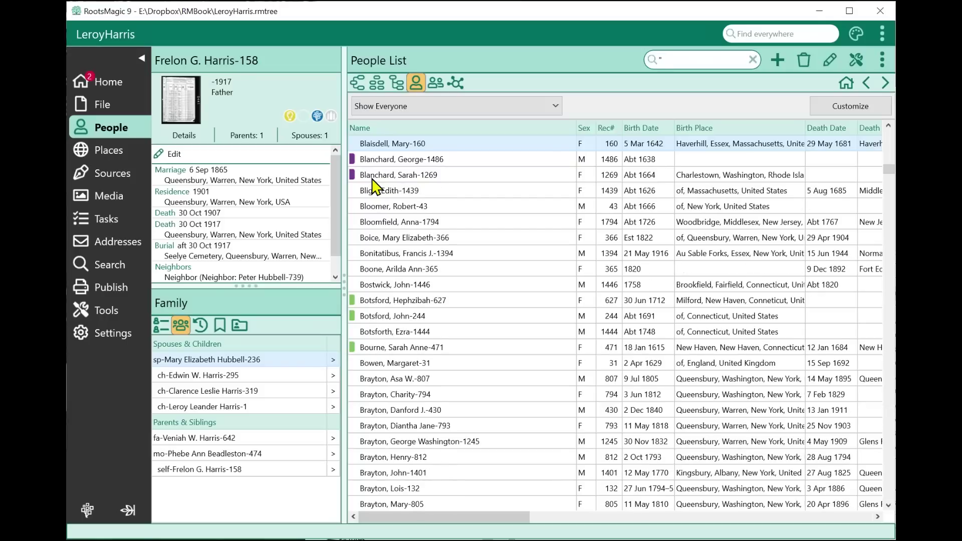